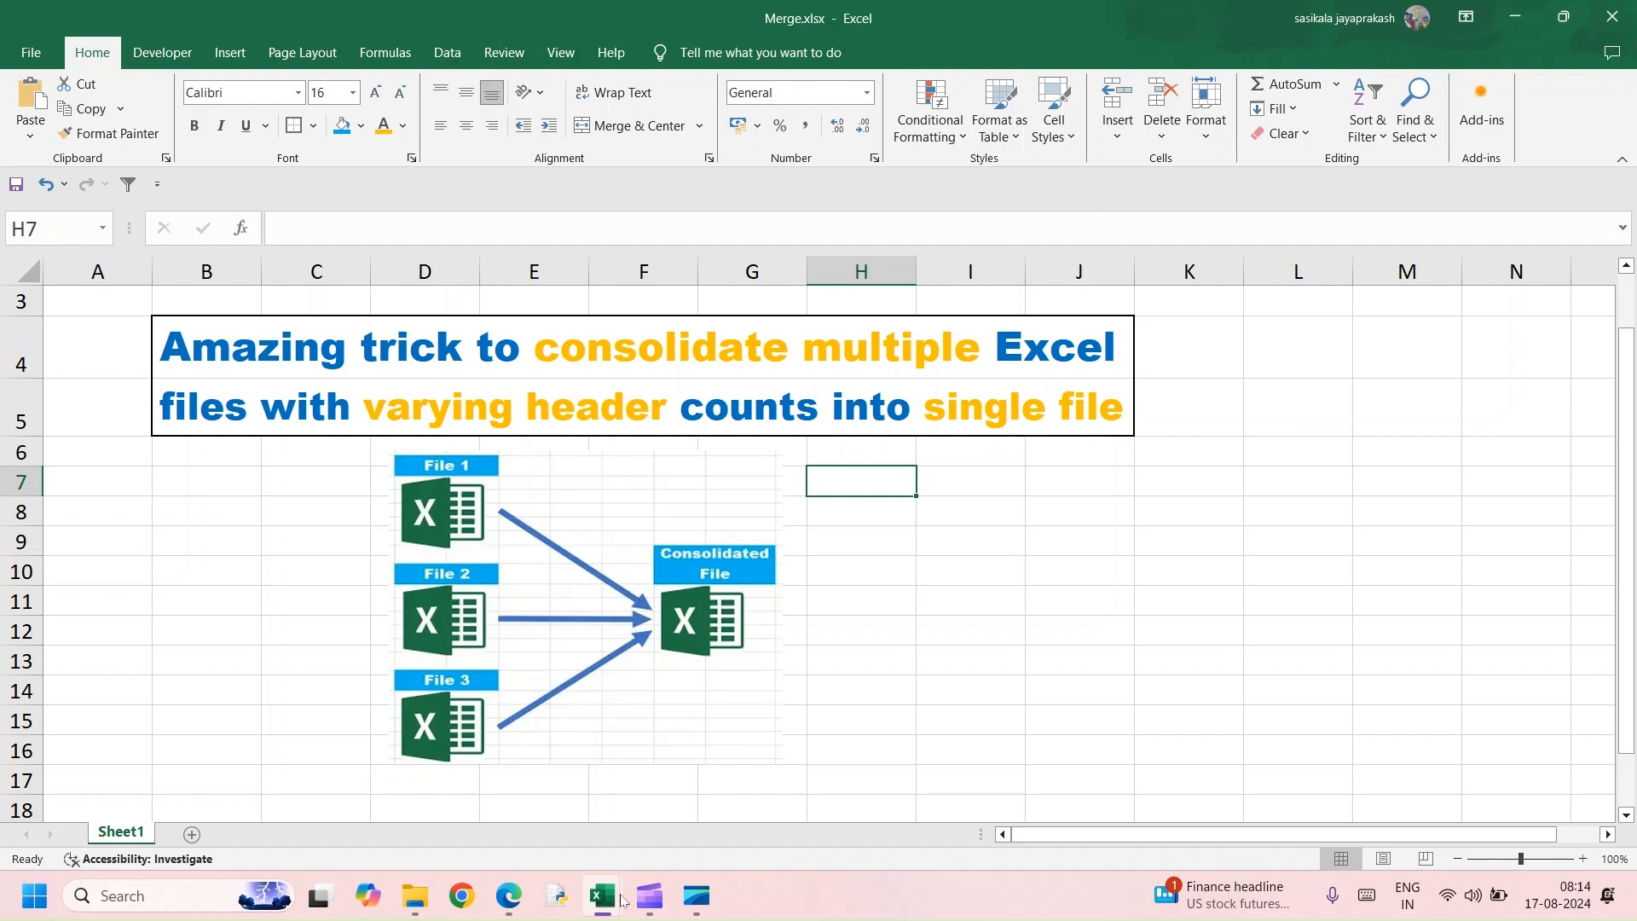
In the File2019 workbook, convert the whole data range into a table with headers
{"action": "mouse_move", "coordinate": [602, 902]}
{"action": "left_click", "coordinate": [506, 844]}
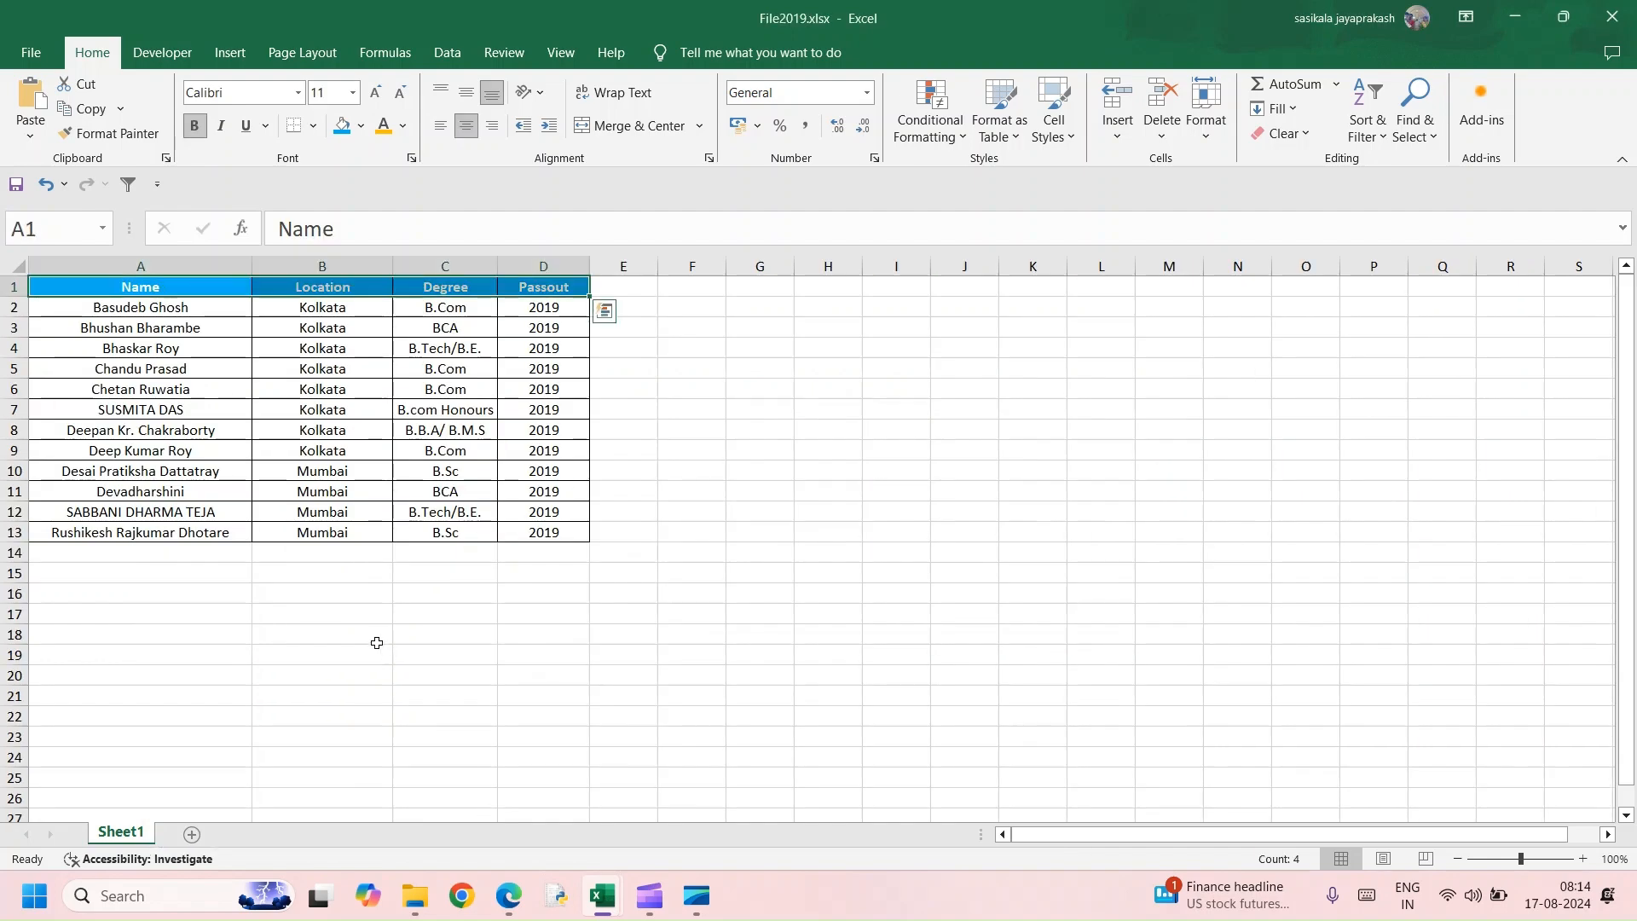
{"action": "left_click", "coordinate": [376, 640]}
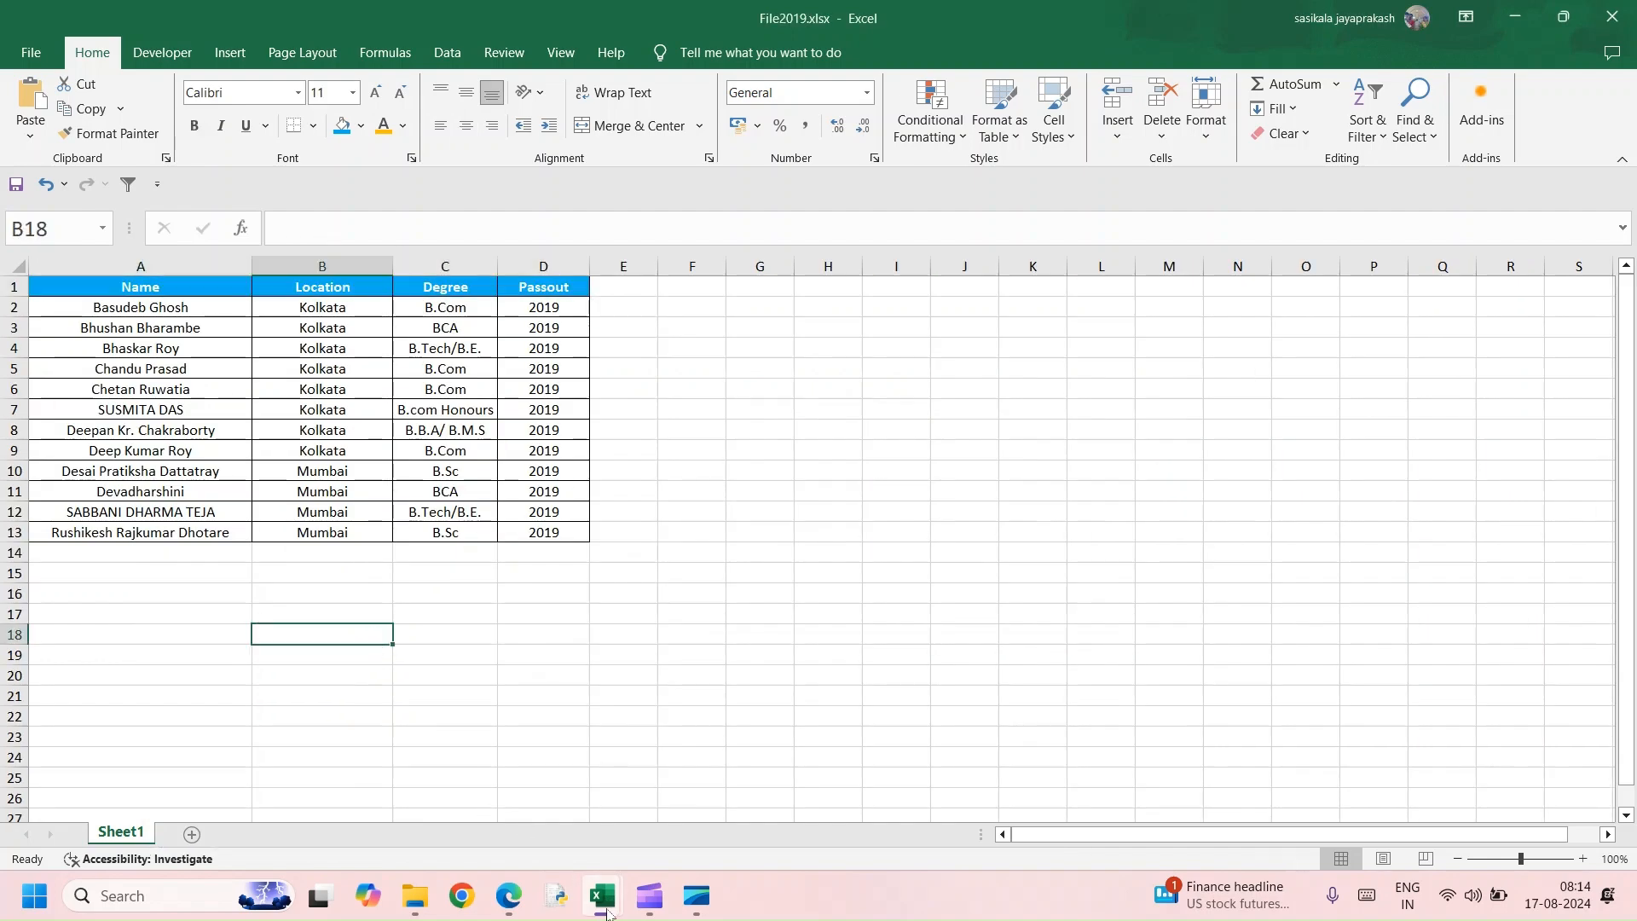
{"action": "mouse_move", "coordinate": [608, 912]}
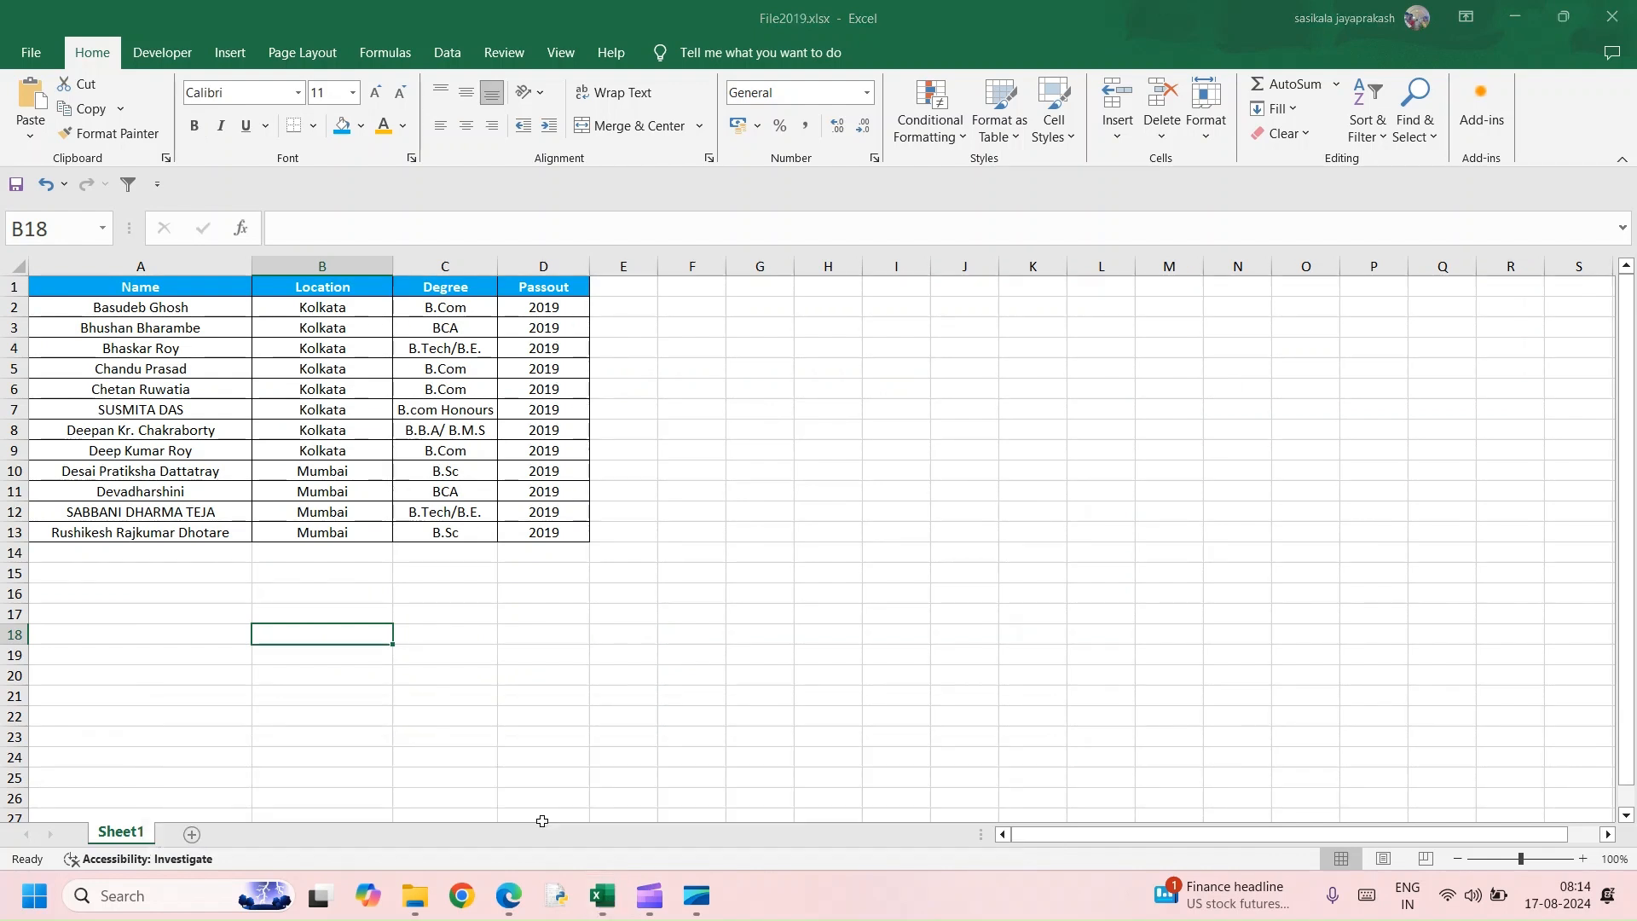
{"action": "left_click", "coordinate": [528, 530]}
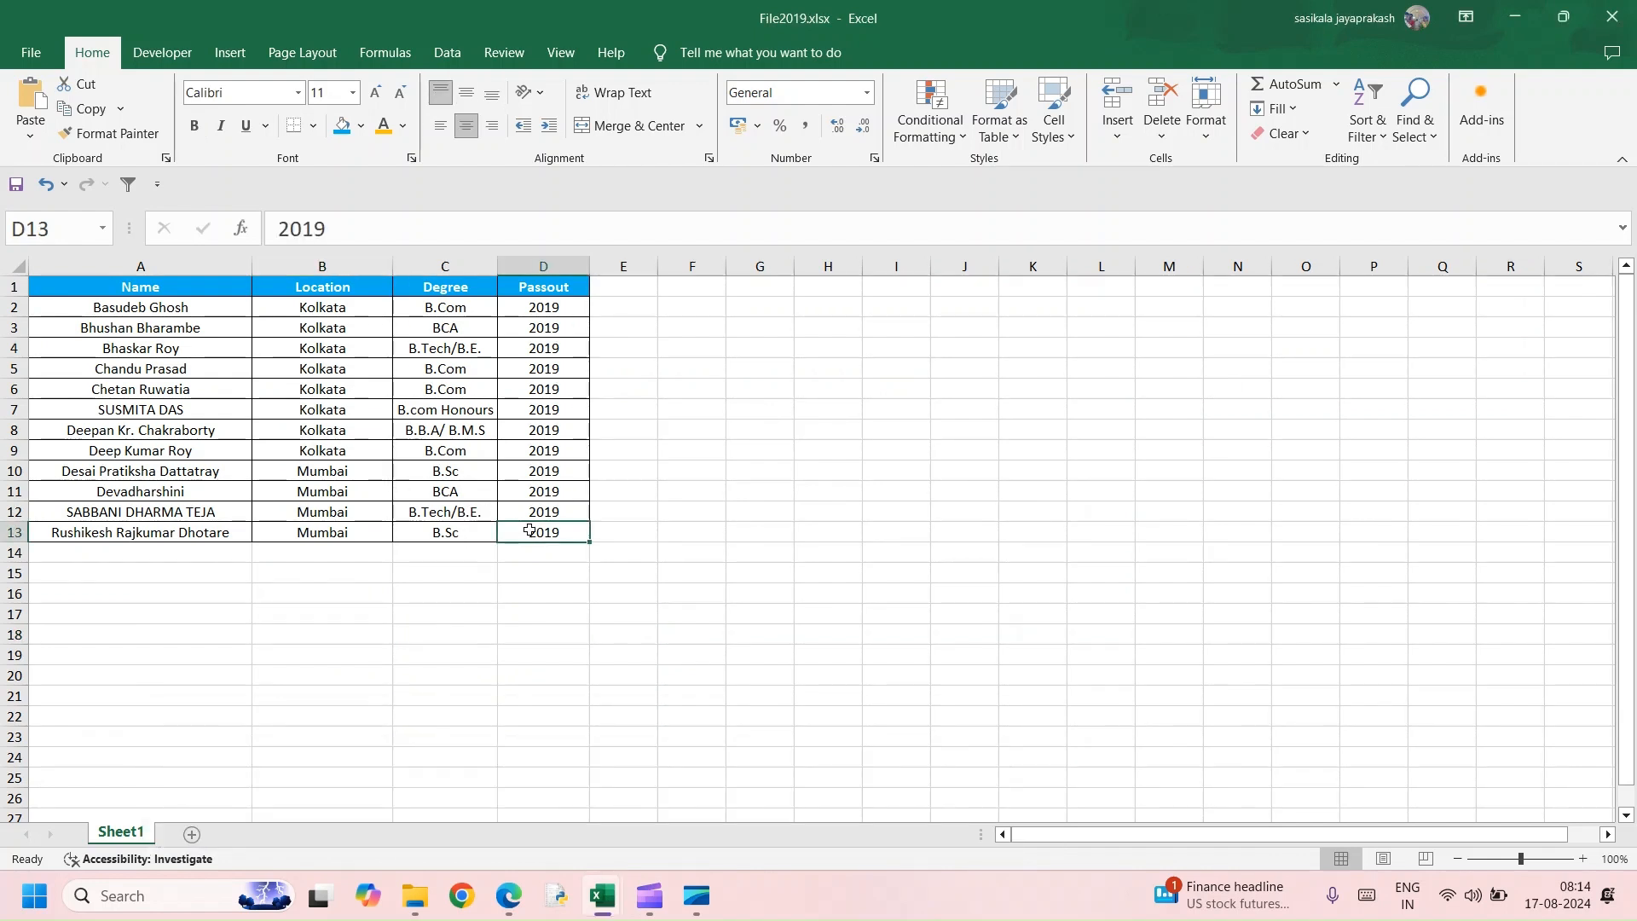
{"action": "key", "text": "ctrl+a"}
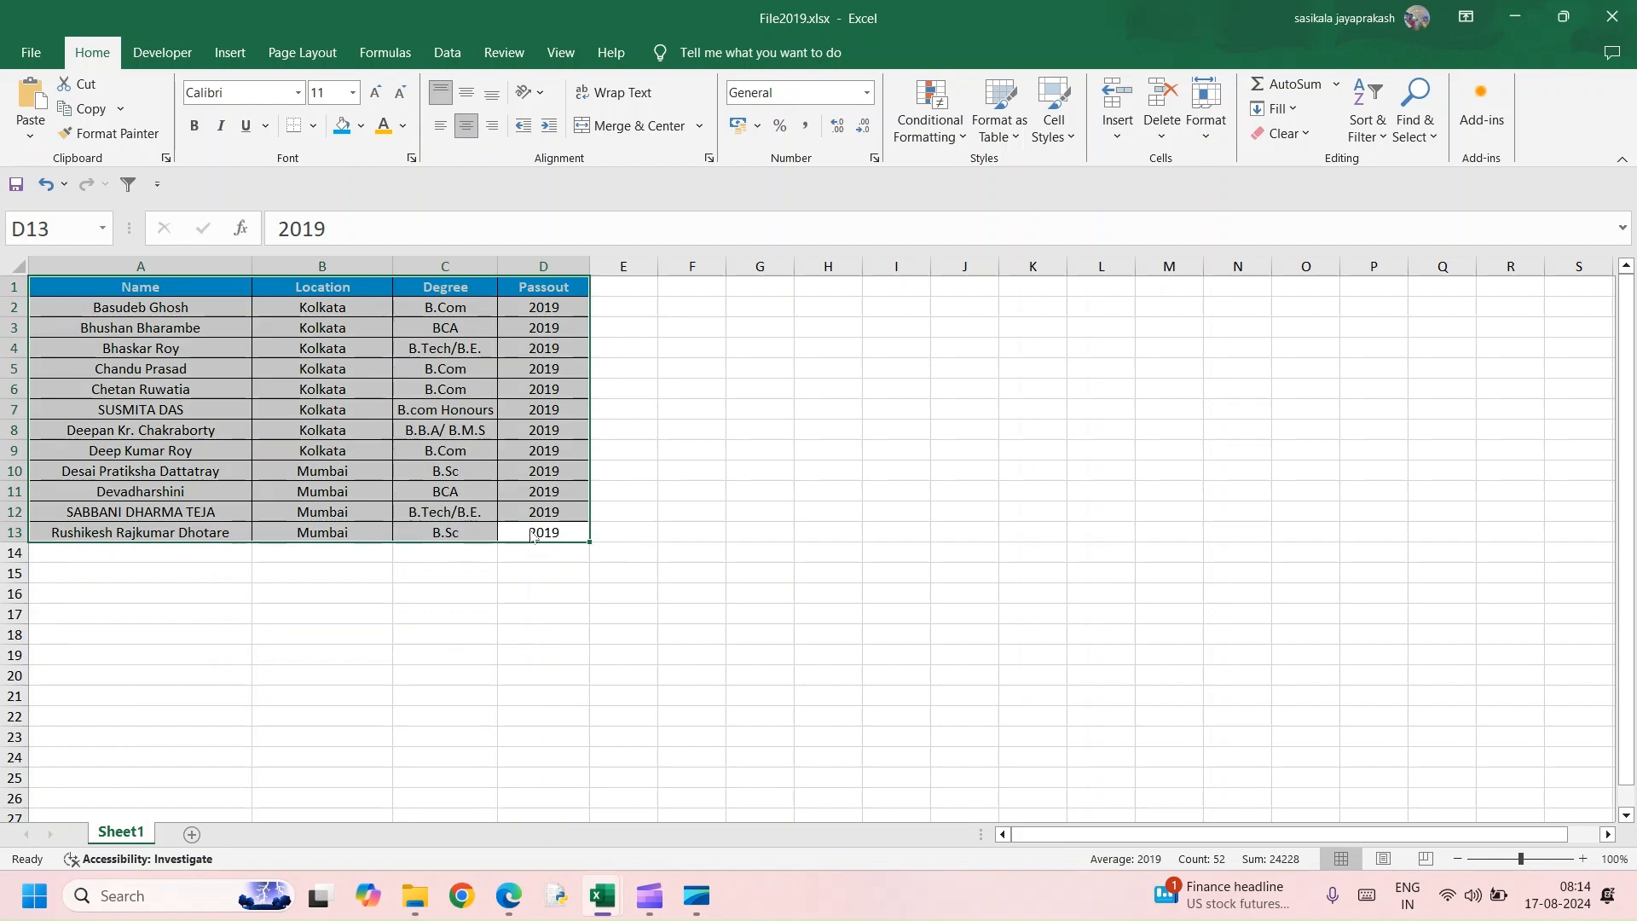
{"action": "key", "text": "ctrl+t"}
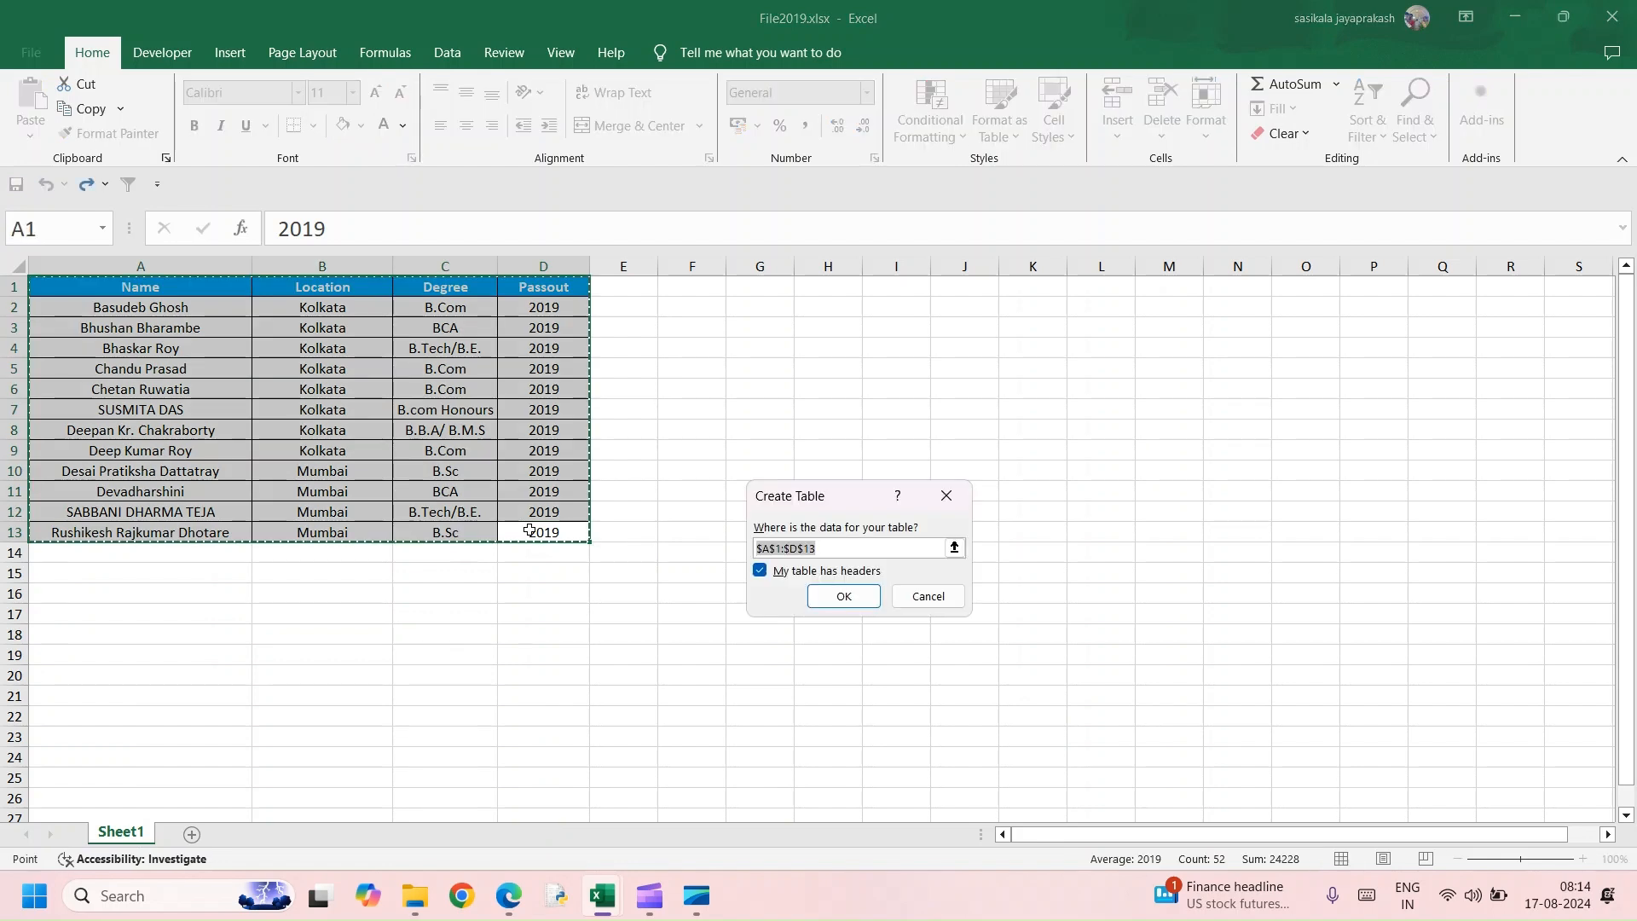
{"action": "key", "text": "Return"}
In the File2020 workbook, convert the whole data range into a table with headers
{"action": "mouse_move", "coordinate": [605, 901]}
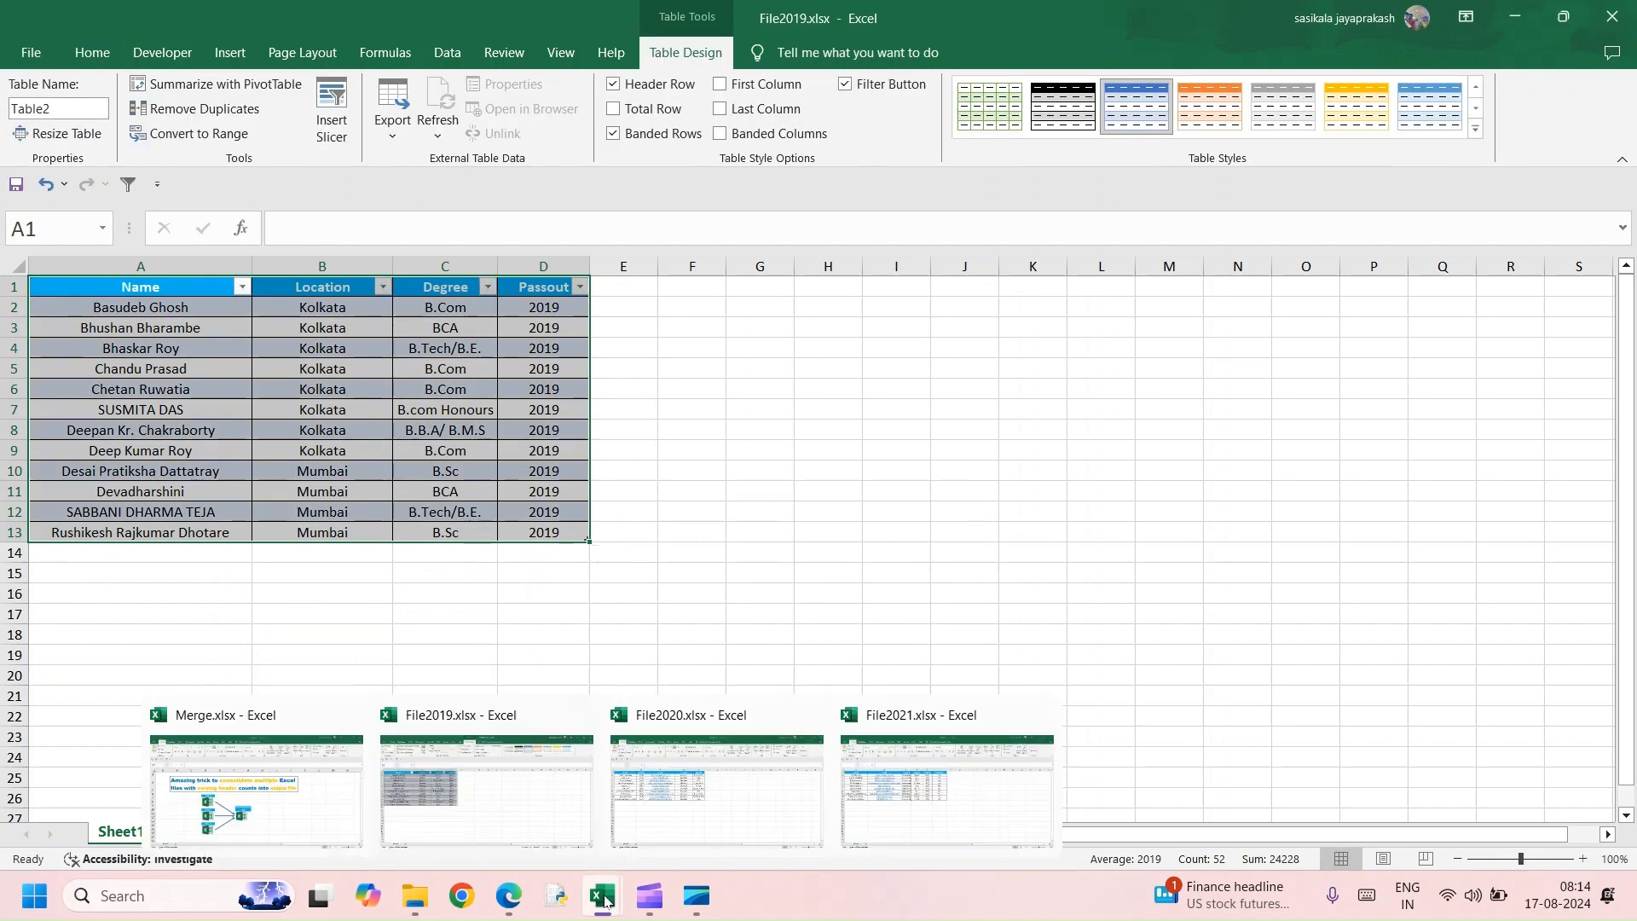
{"action": "left_click", "coordinate": [678, 784]}
{"action": "left_click", "coordinate": [659, 494]}
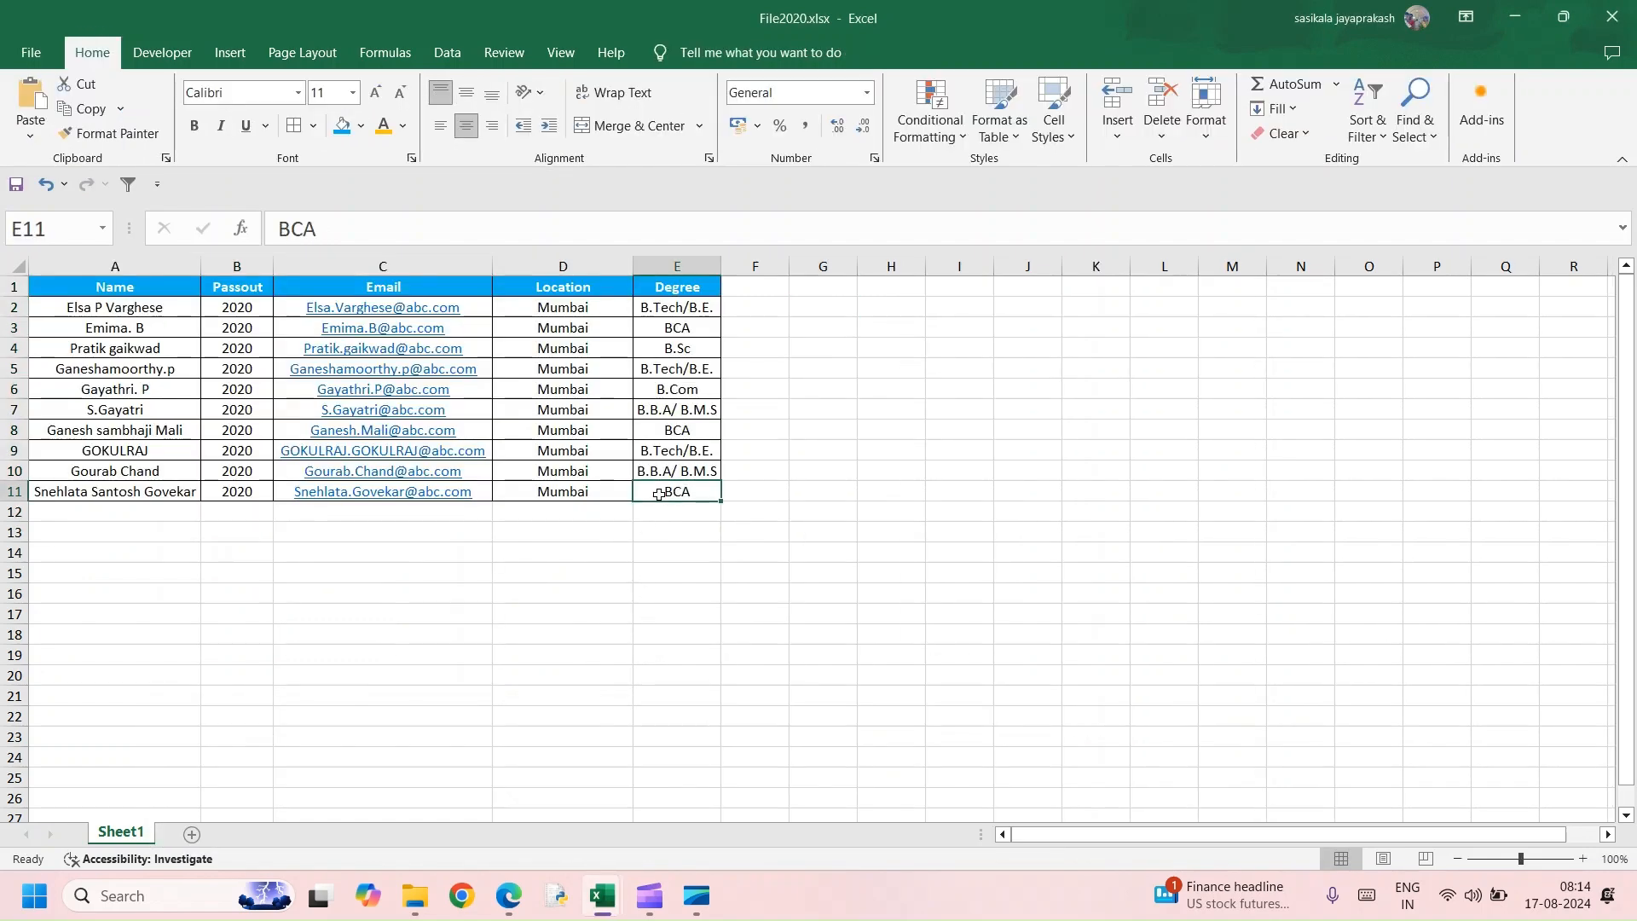
{"action": "key", "text": "ctrl+a"}
{"action": "key", "text": "ctrl+t"}
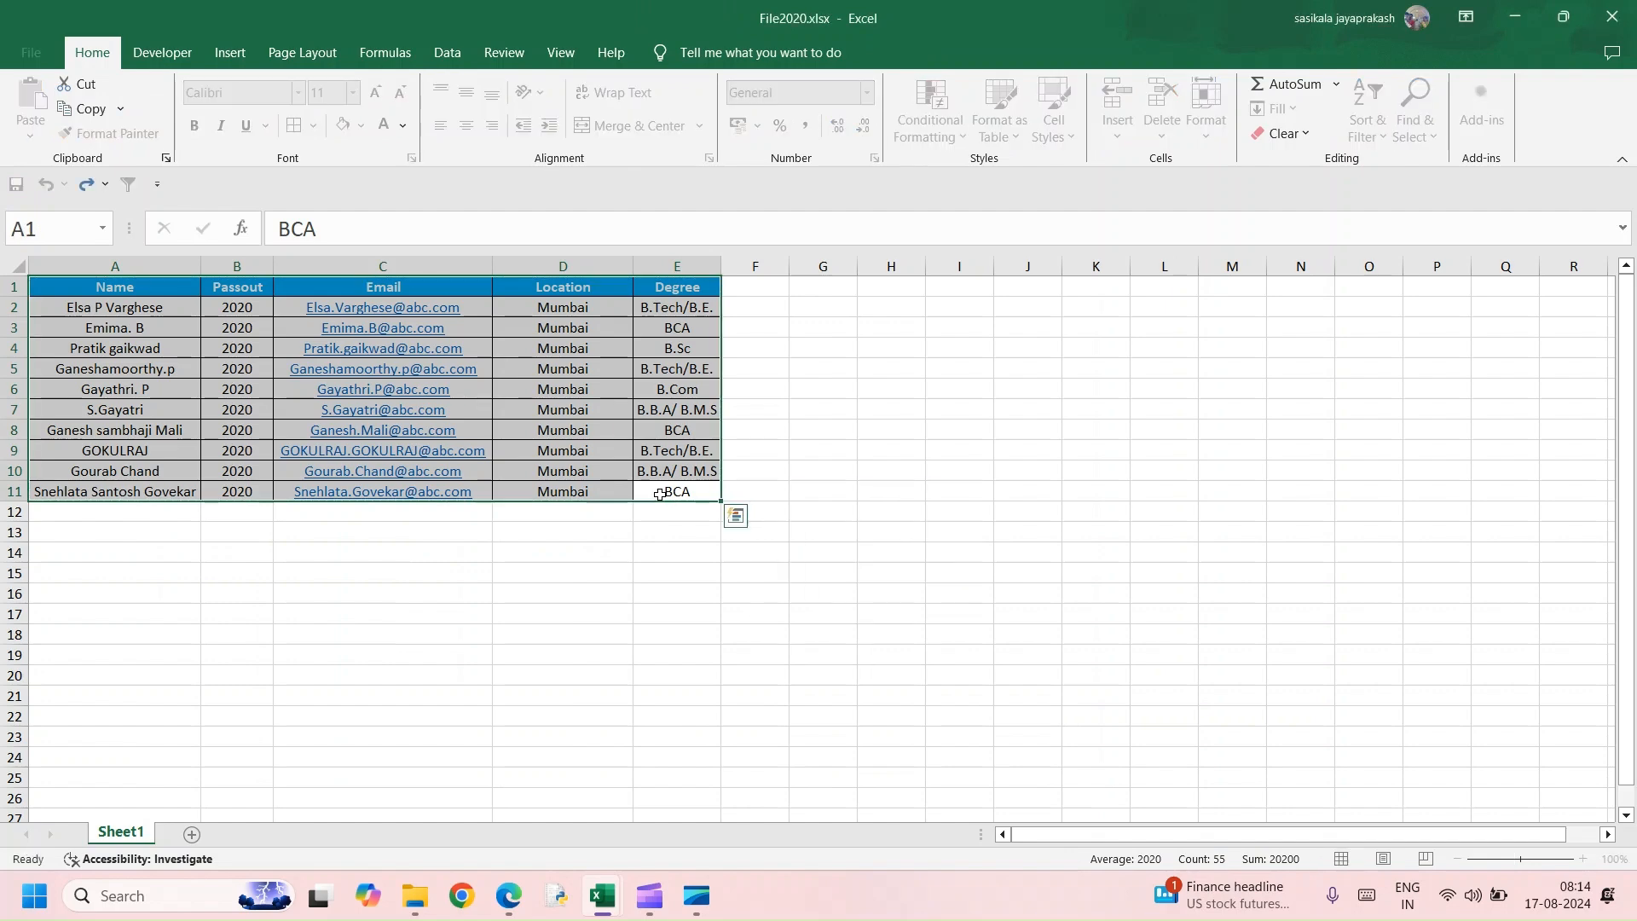
{"action": "key", "text": "Return"}
In the File2021 workbook, convert the whole data range into a table with headers and save the workbook
{"action": "mouse_move", "coordinate": [614, 887]}
{"action": "left_click", "coordinate": [887, 823]}
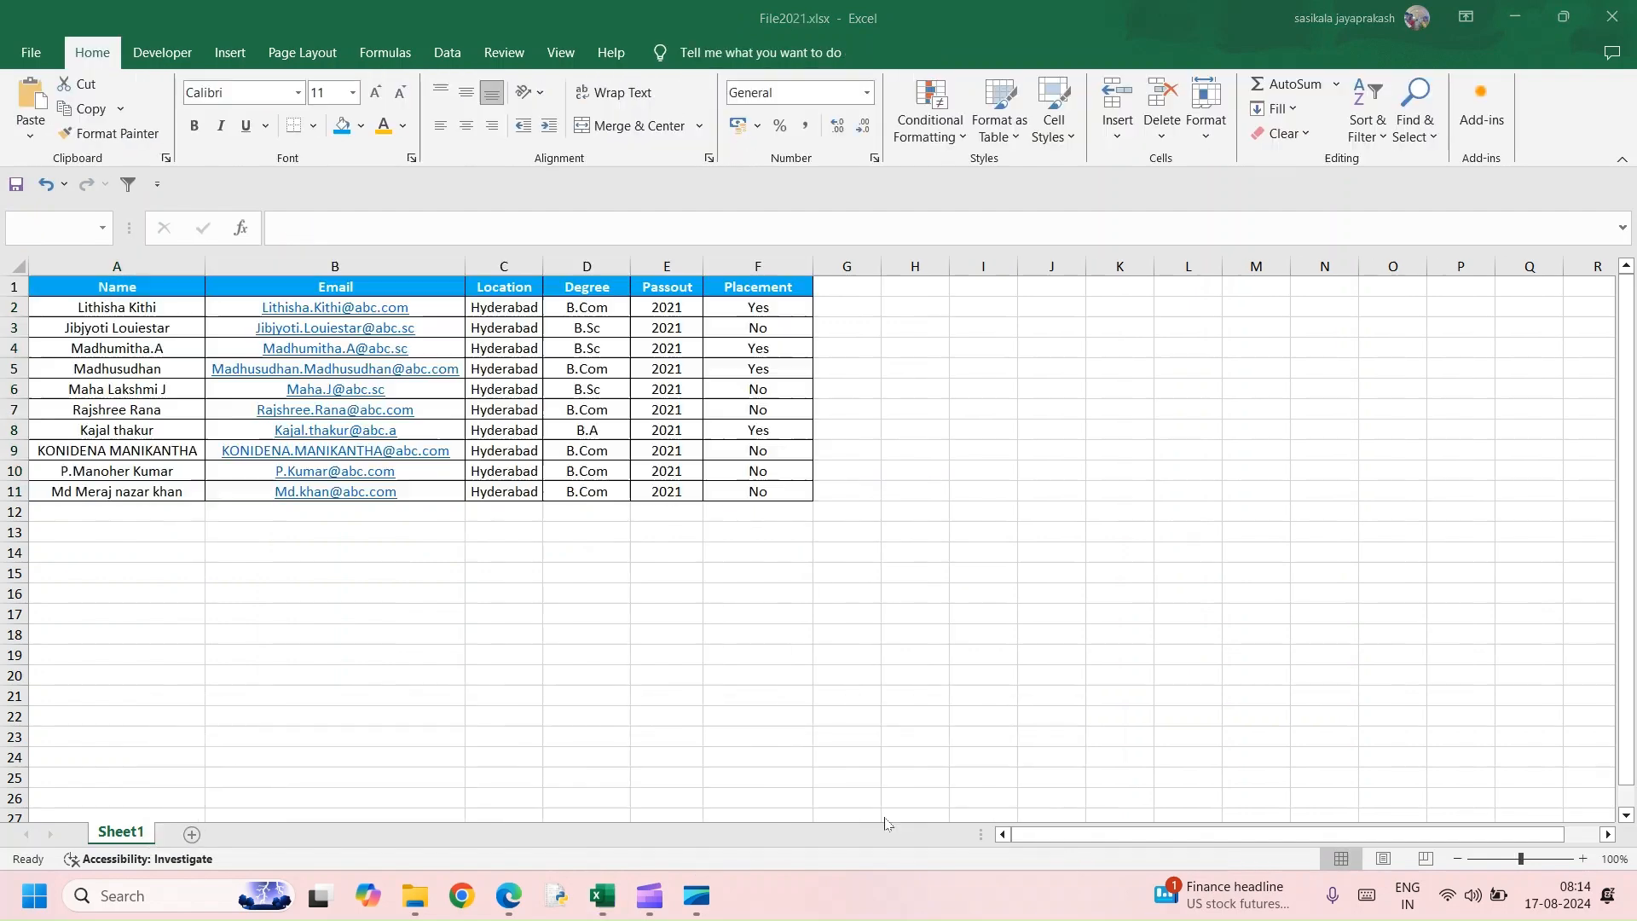
{"action": "left_click", "coordinate": [662, 474]}
{"action": "key", "text": "ctrl+a"}
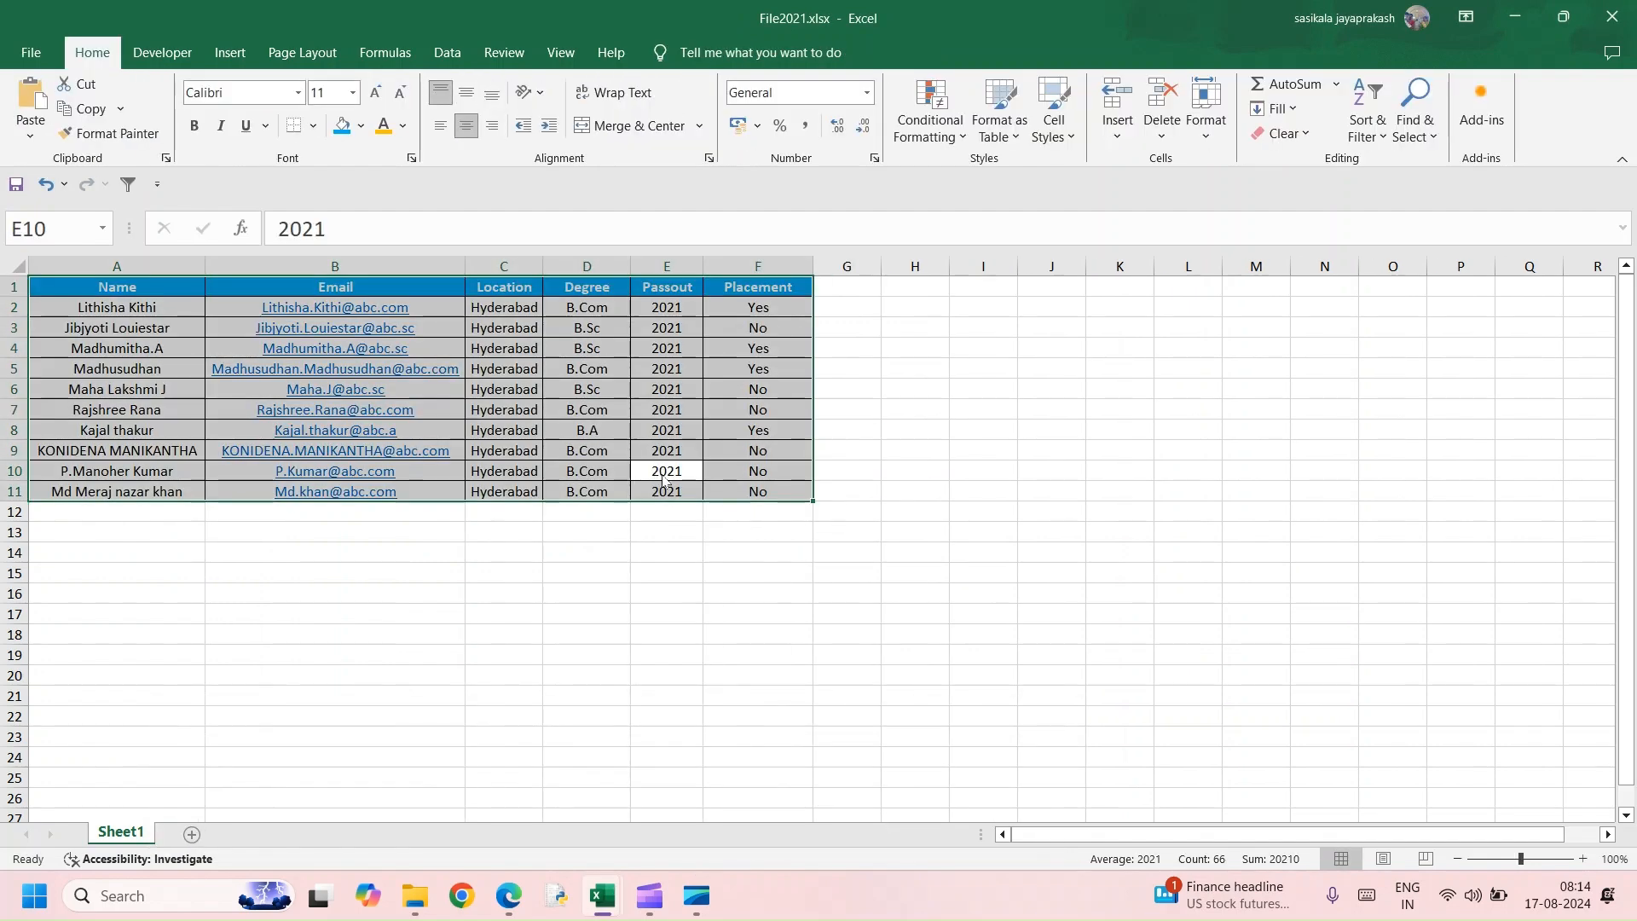
{"action": "key", "text": "ctrl+t"}
{"action": "key", "text": "Return"}
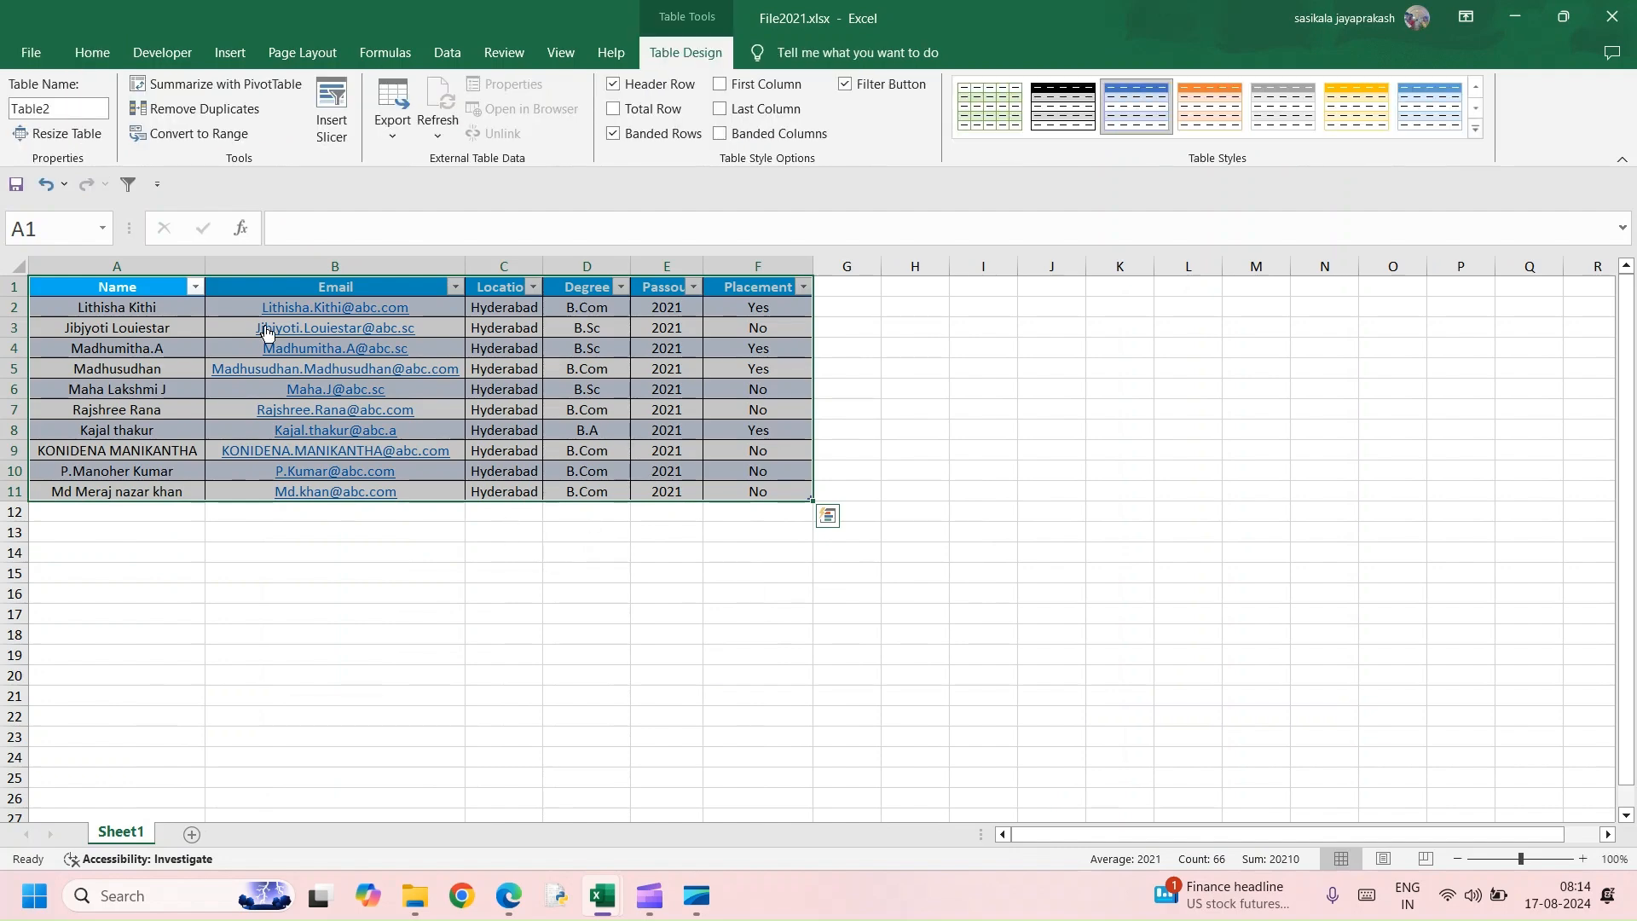
{"action": "left_click", "coordinate": [16, 185]}
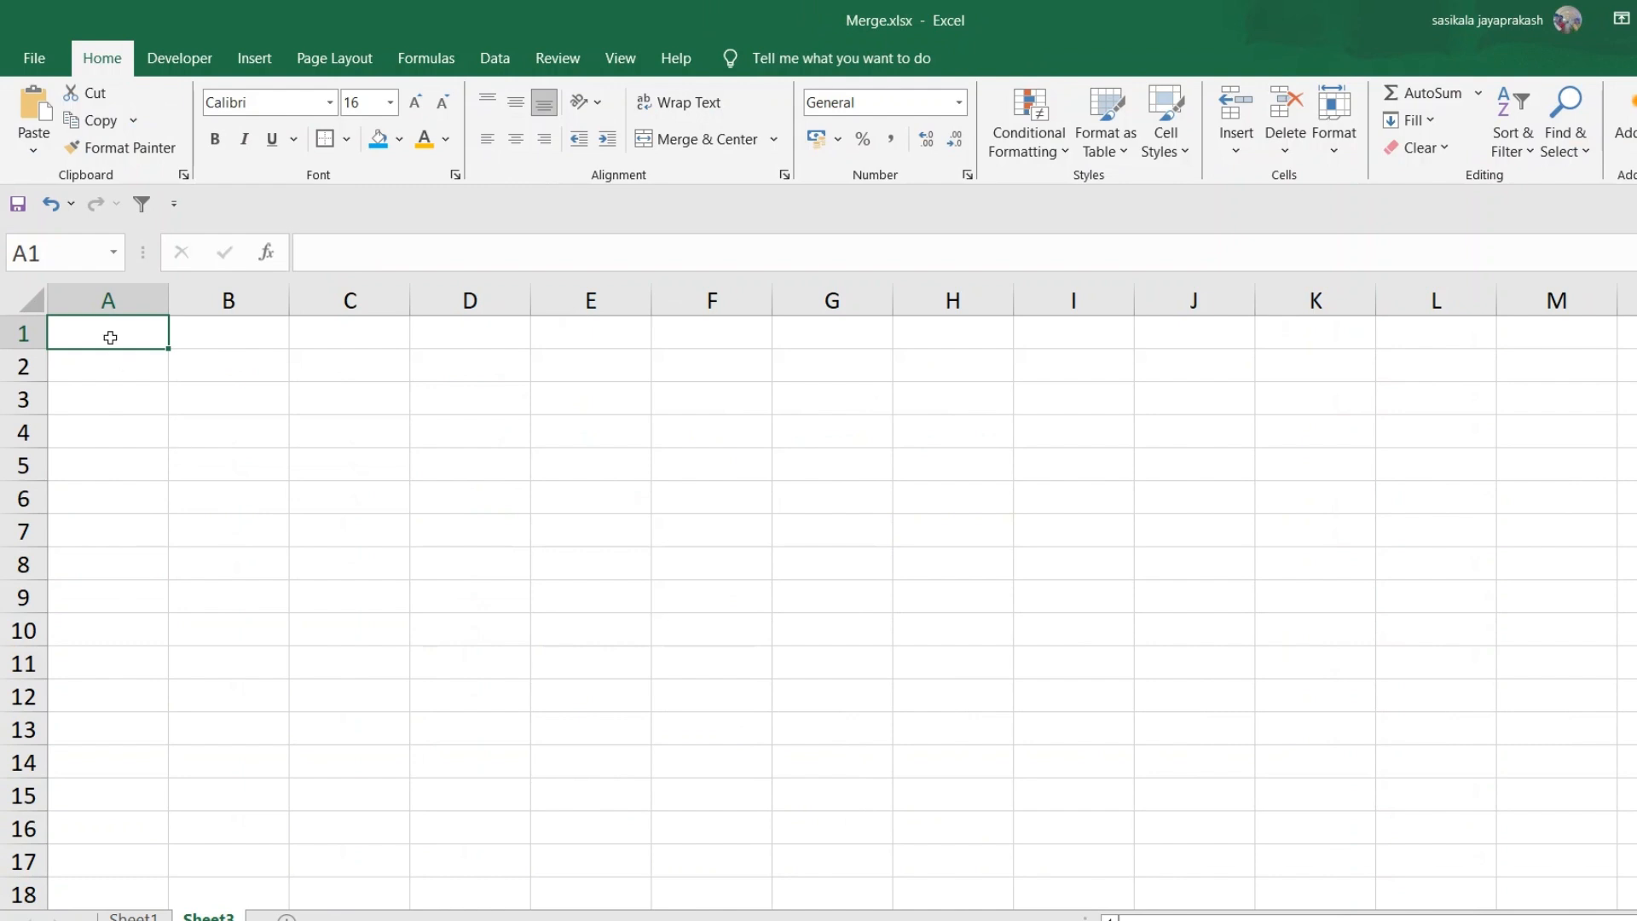
In Merge.xlsx, import data from Excel workbook File2019.xlsx in the Desktop's 2019 folder
{"action": "left_click", "coordinate": [490, 60]}
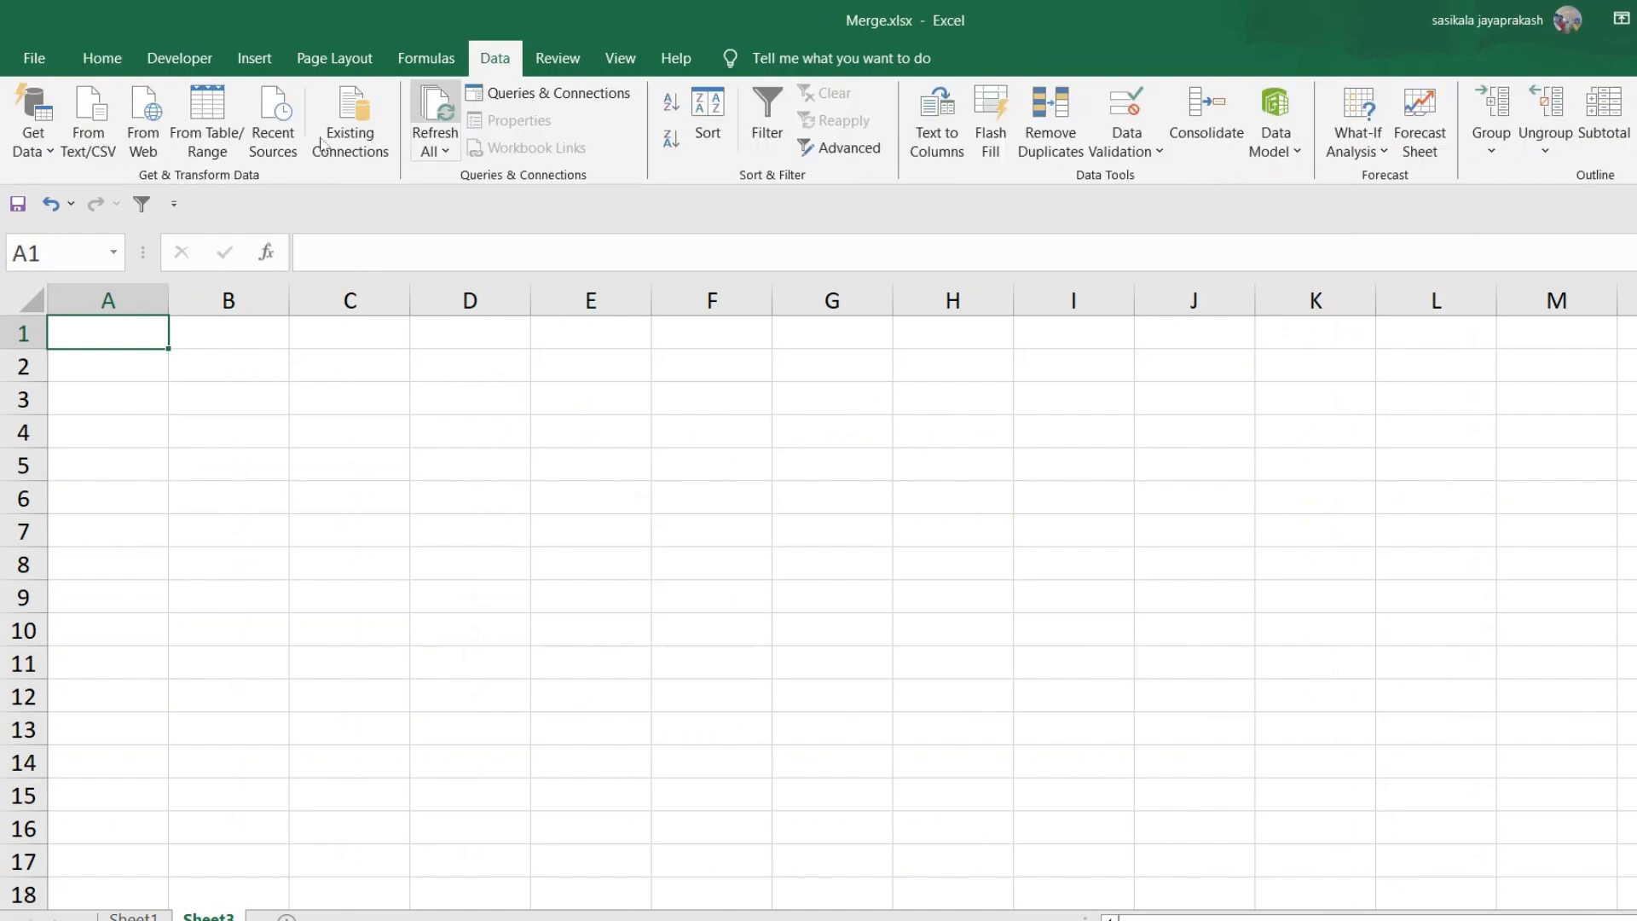
{"action": "left_click", "coordinate": [32, 136]}
{"action": "mouse_move", "coordinate": [55, 198]}
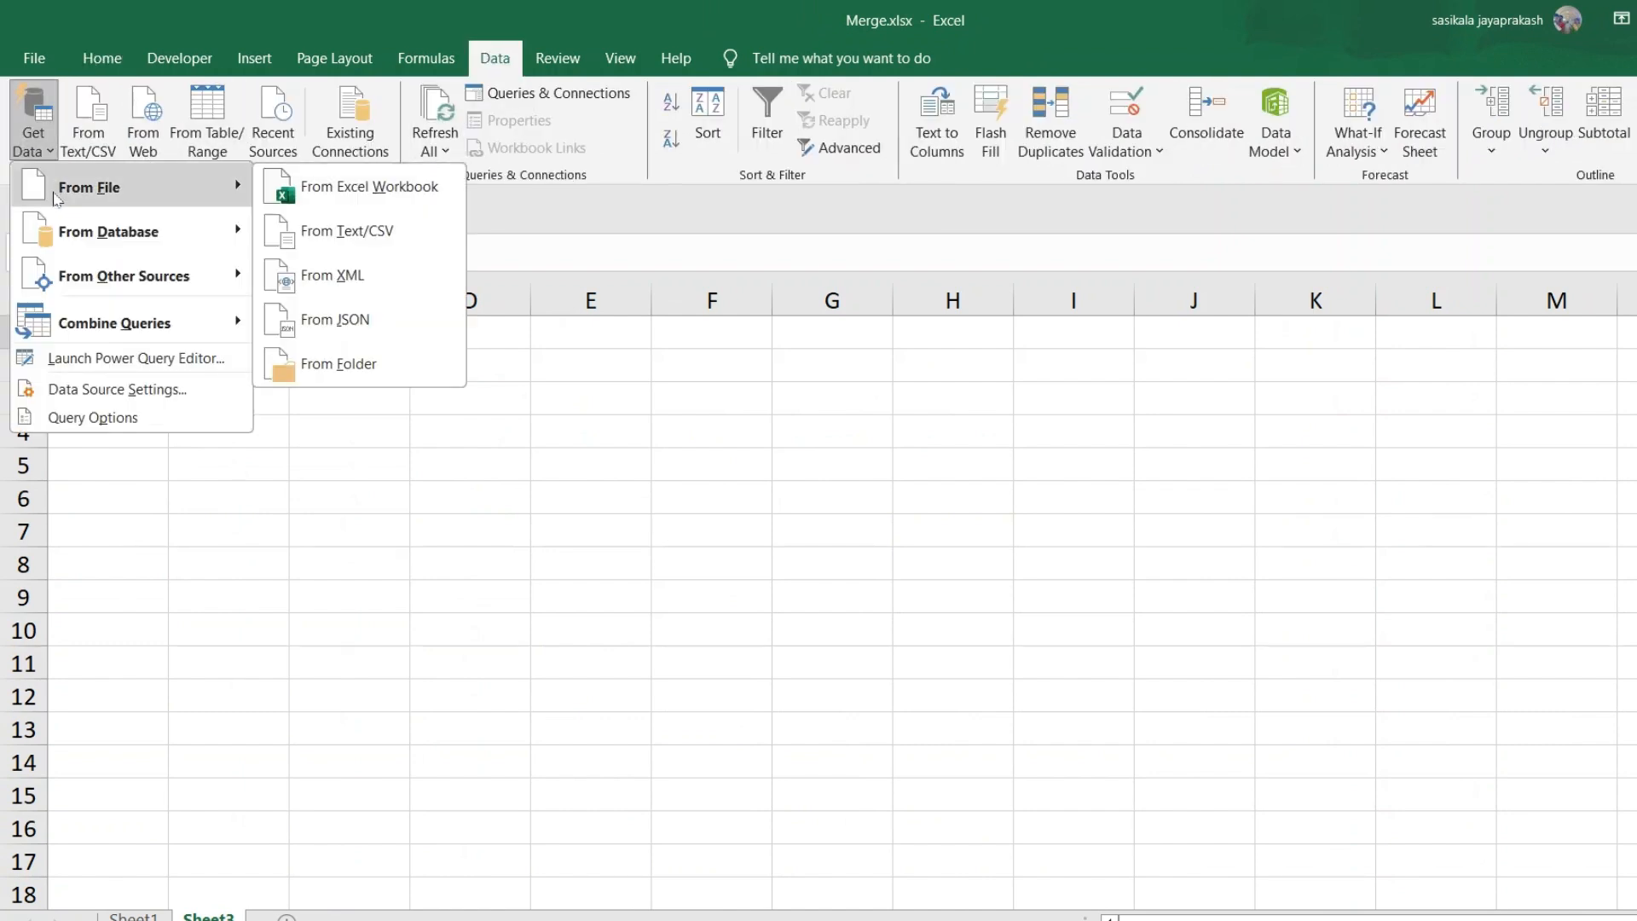
{"action": "left_click", "coordinate": [353, 194]}
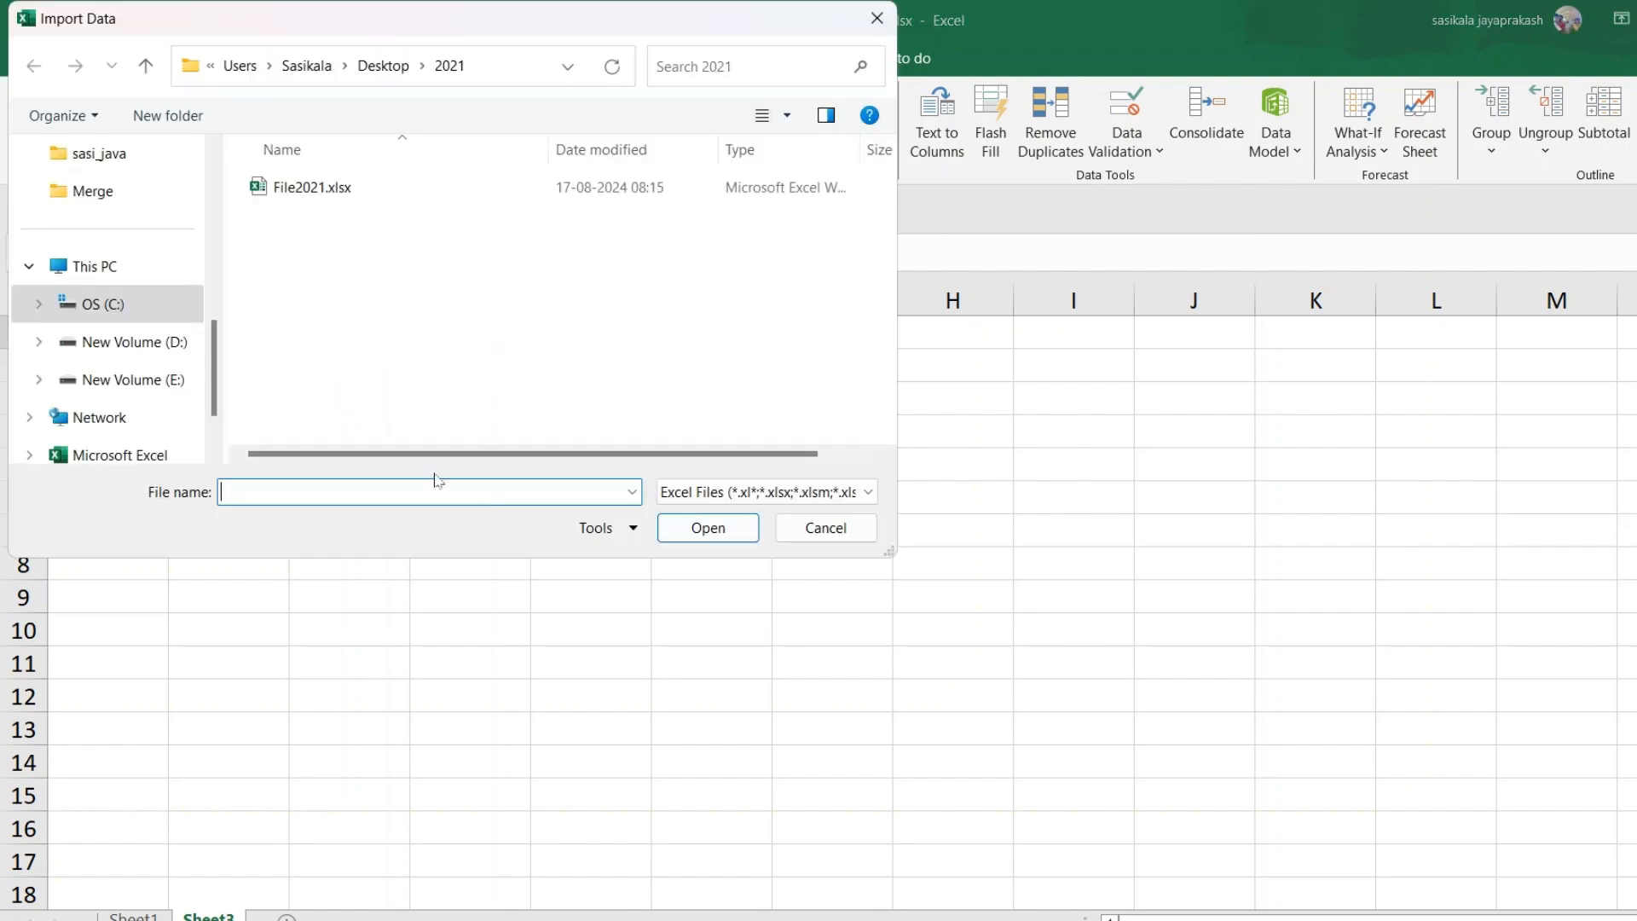
{"action": "scroll", "coordinate": [127, 356], "scroll_direction": "up", "scroll_amount": 5}
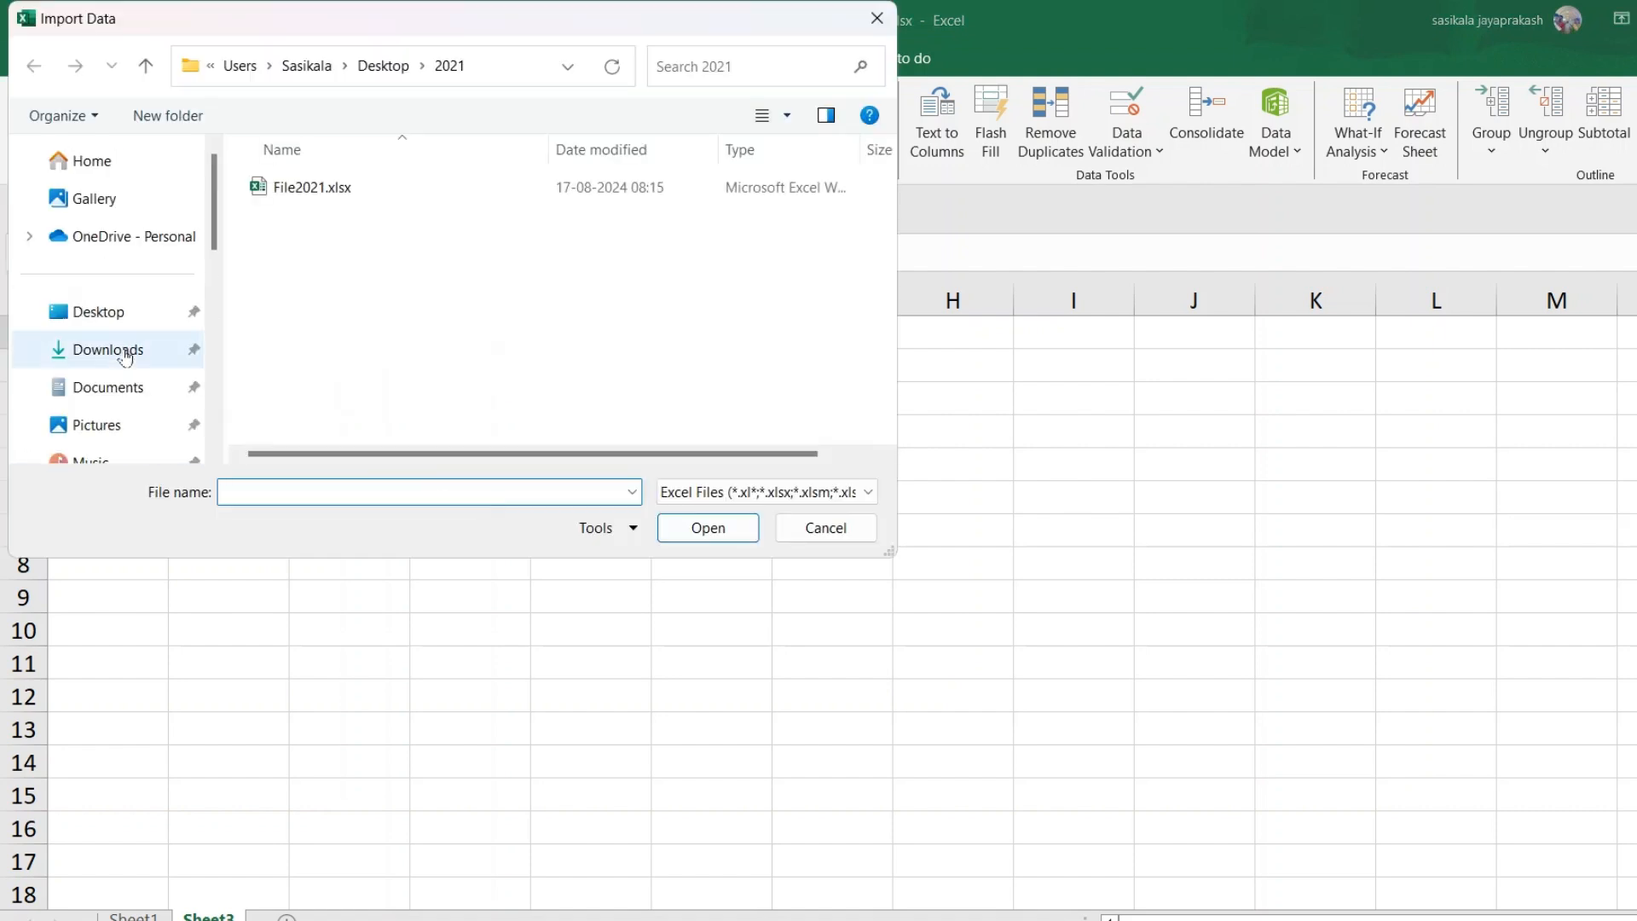
{"action": "left_click", "coordinate": [104, 317]}
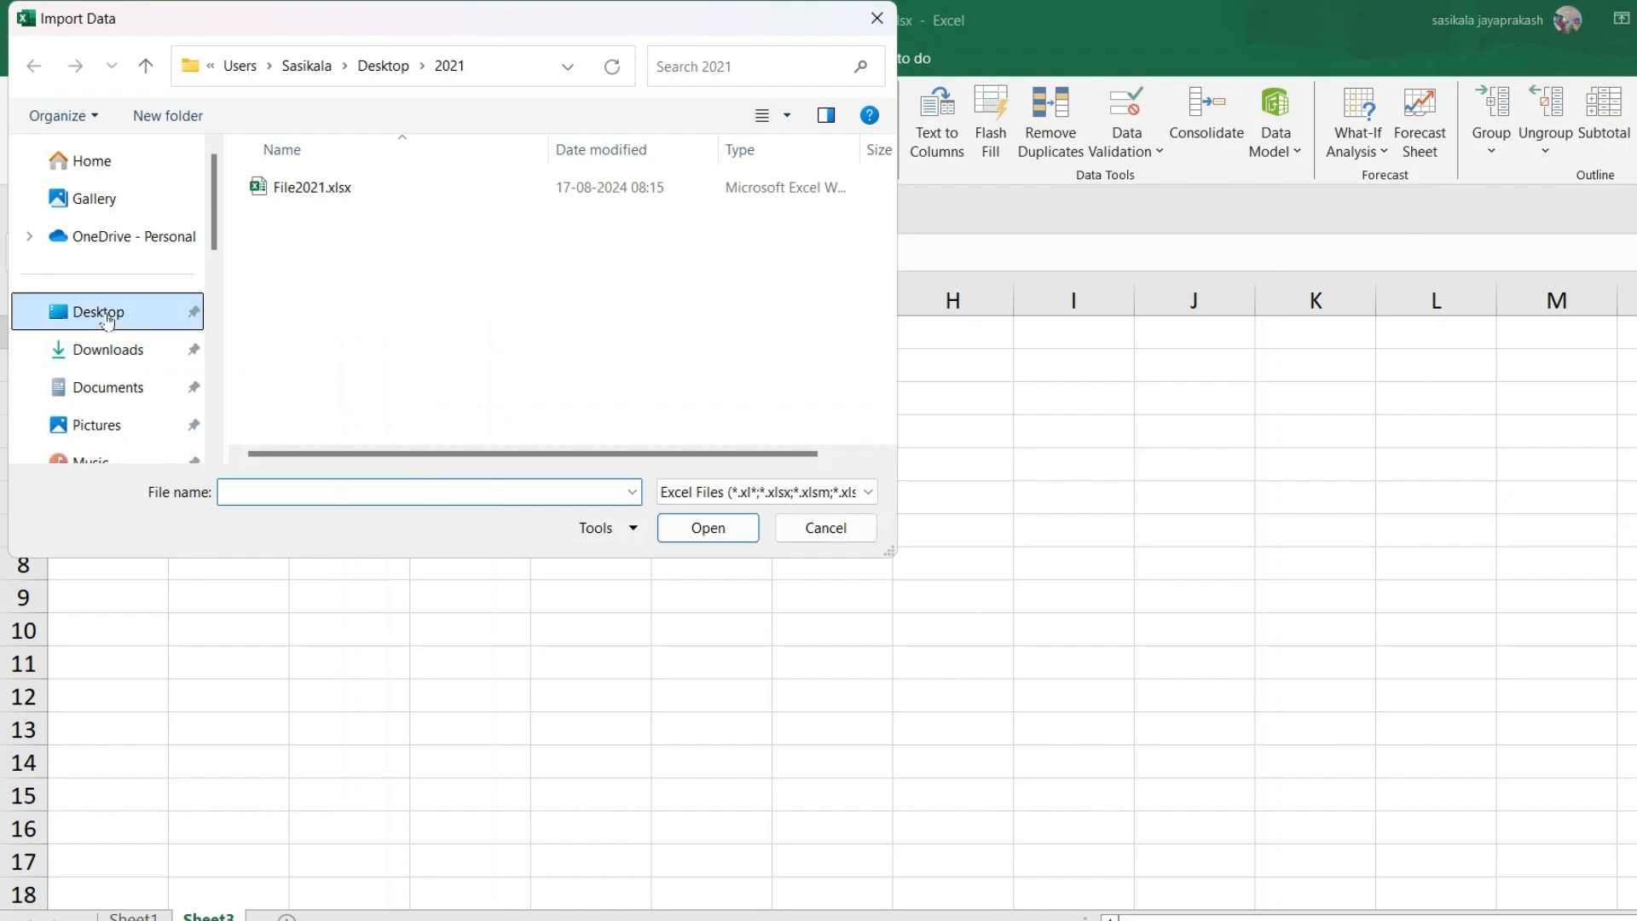
{"action": "double_click", "coordinate": [288, 187]}
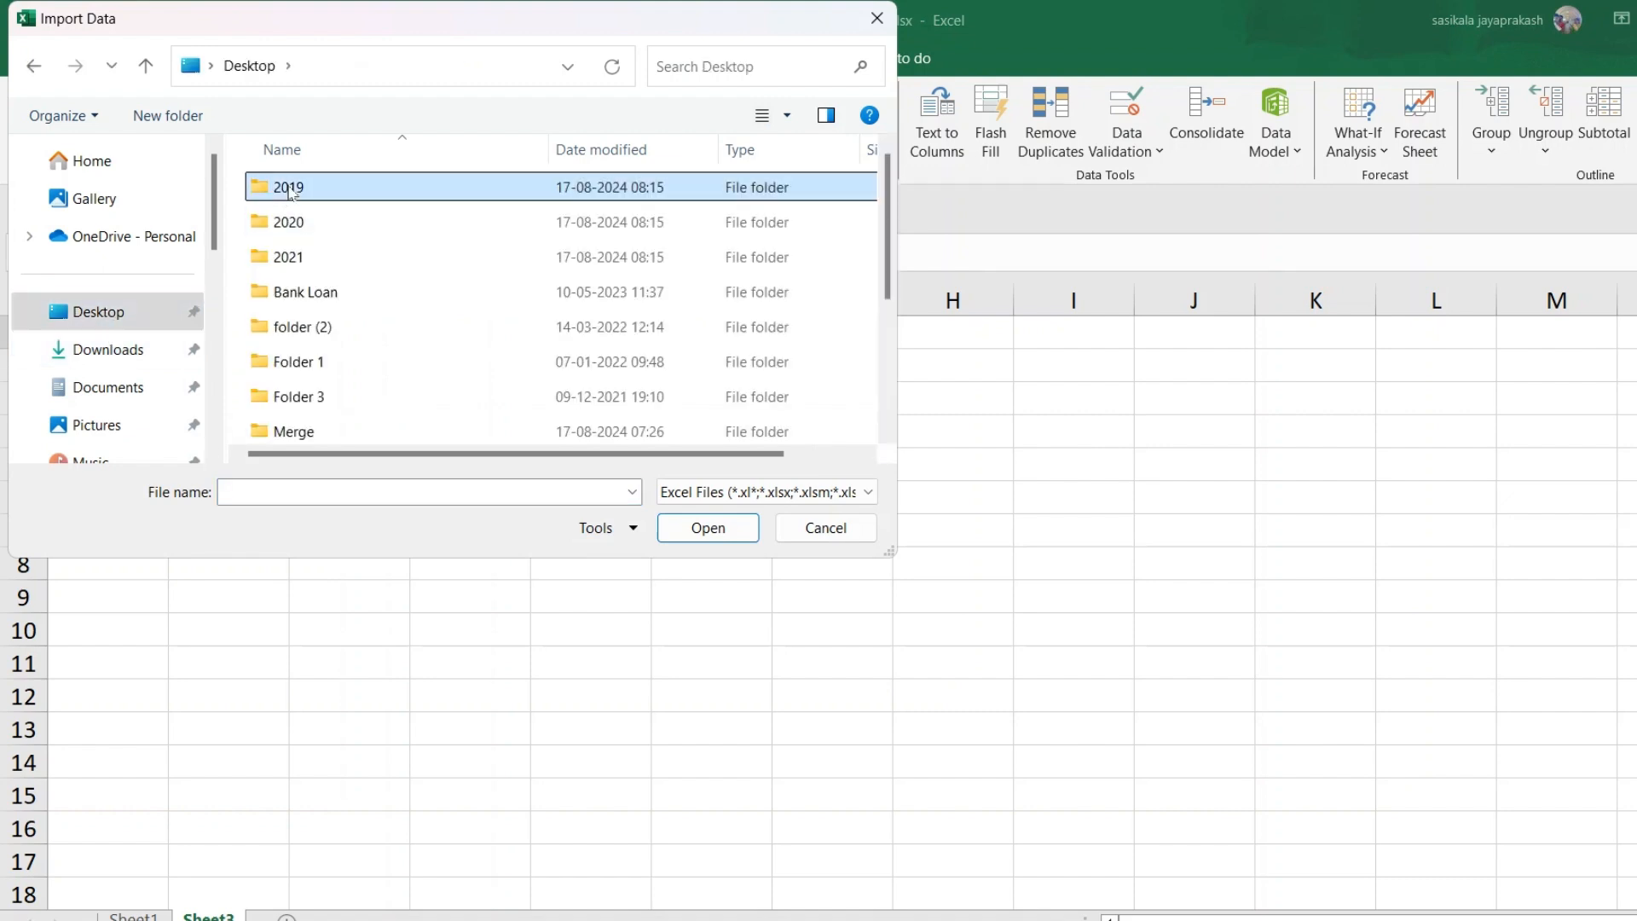
{"action": "left_click", "coordinate": [290, 189]}
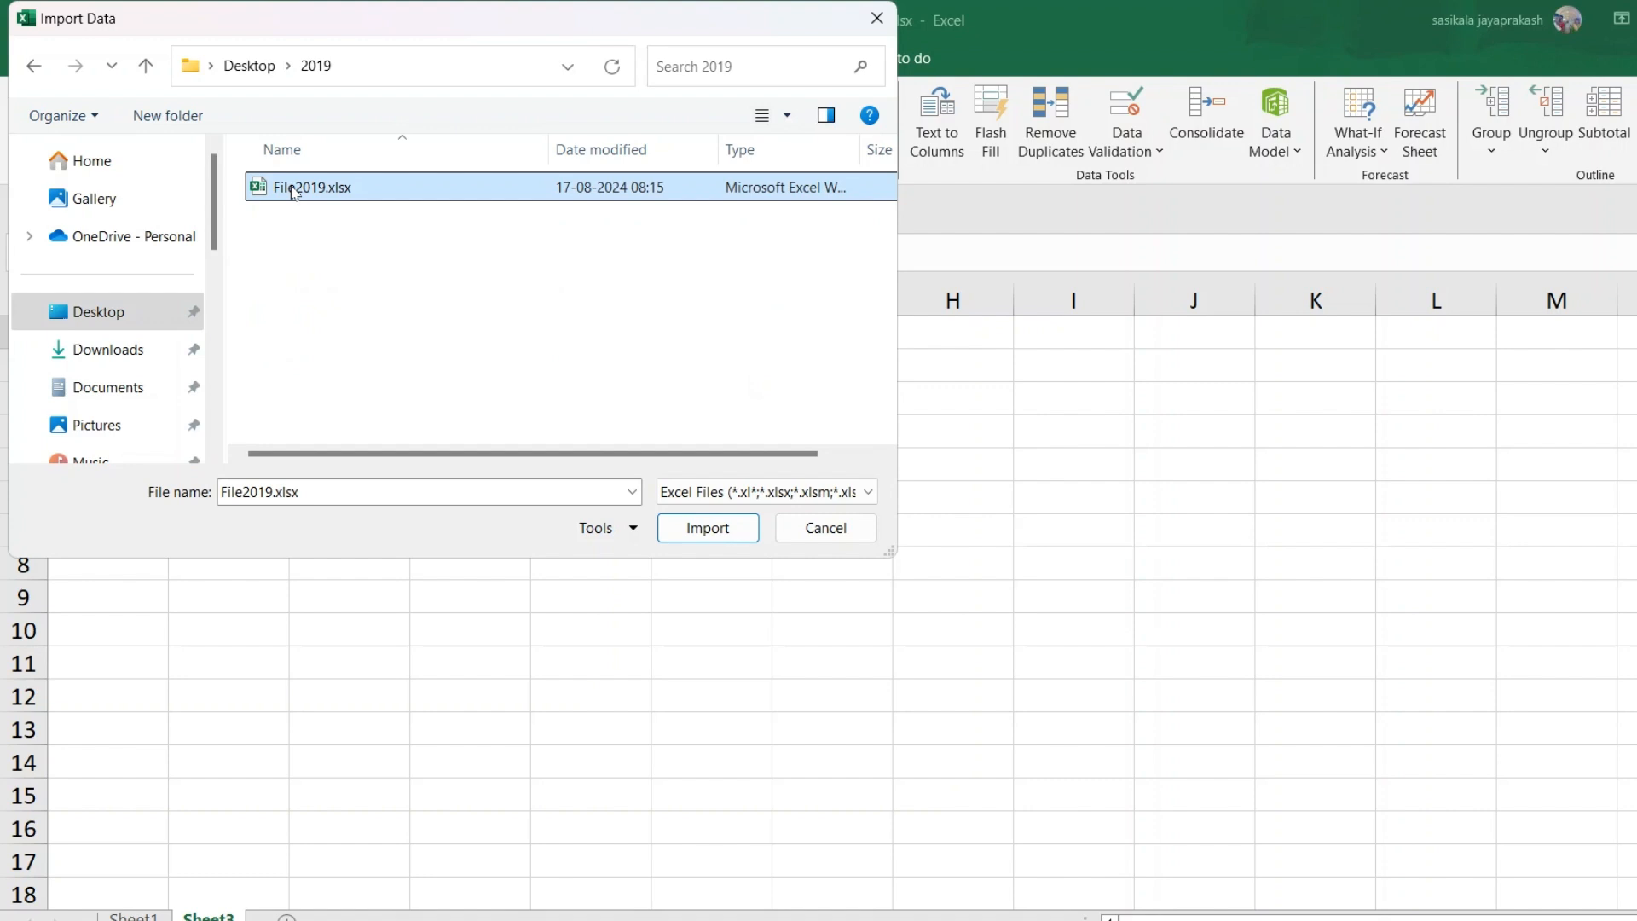
{"action": "left_click", "coordinate": [708, 528]}
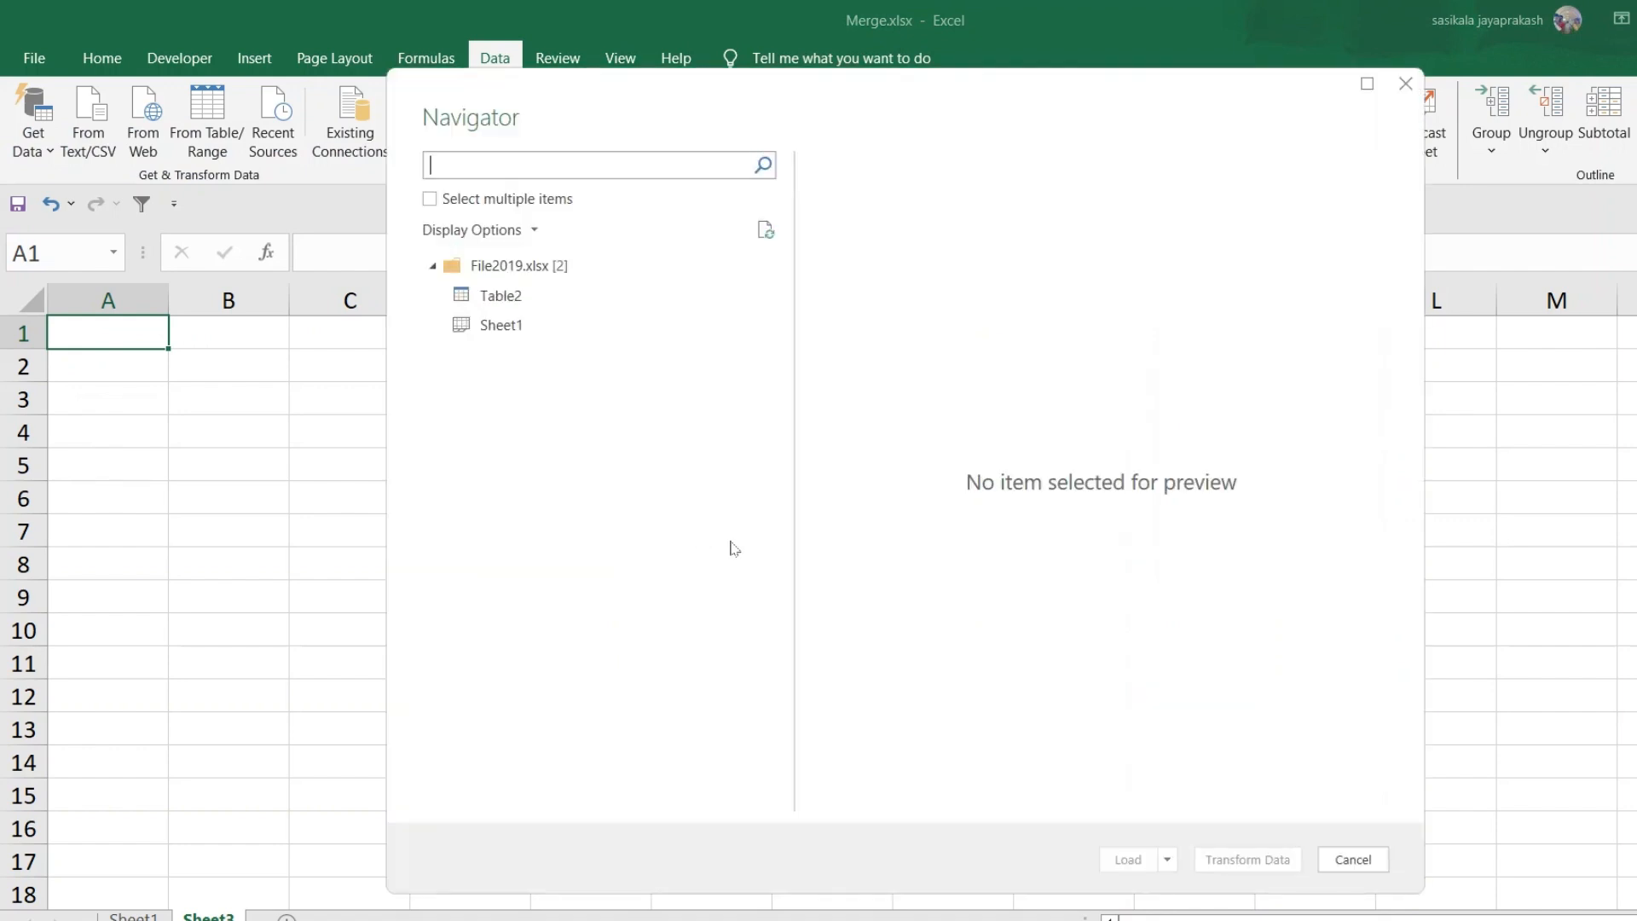
Load File2019's Table2 into the workbook as a connection-only query
{"action": "left_click", "coordinate": [511, 300]}
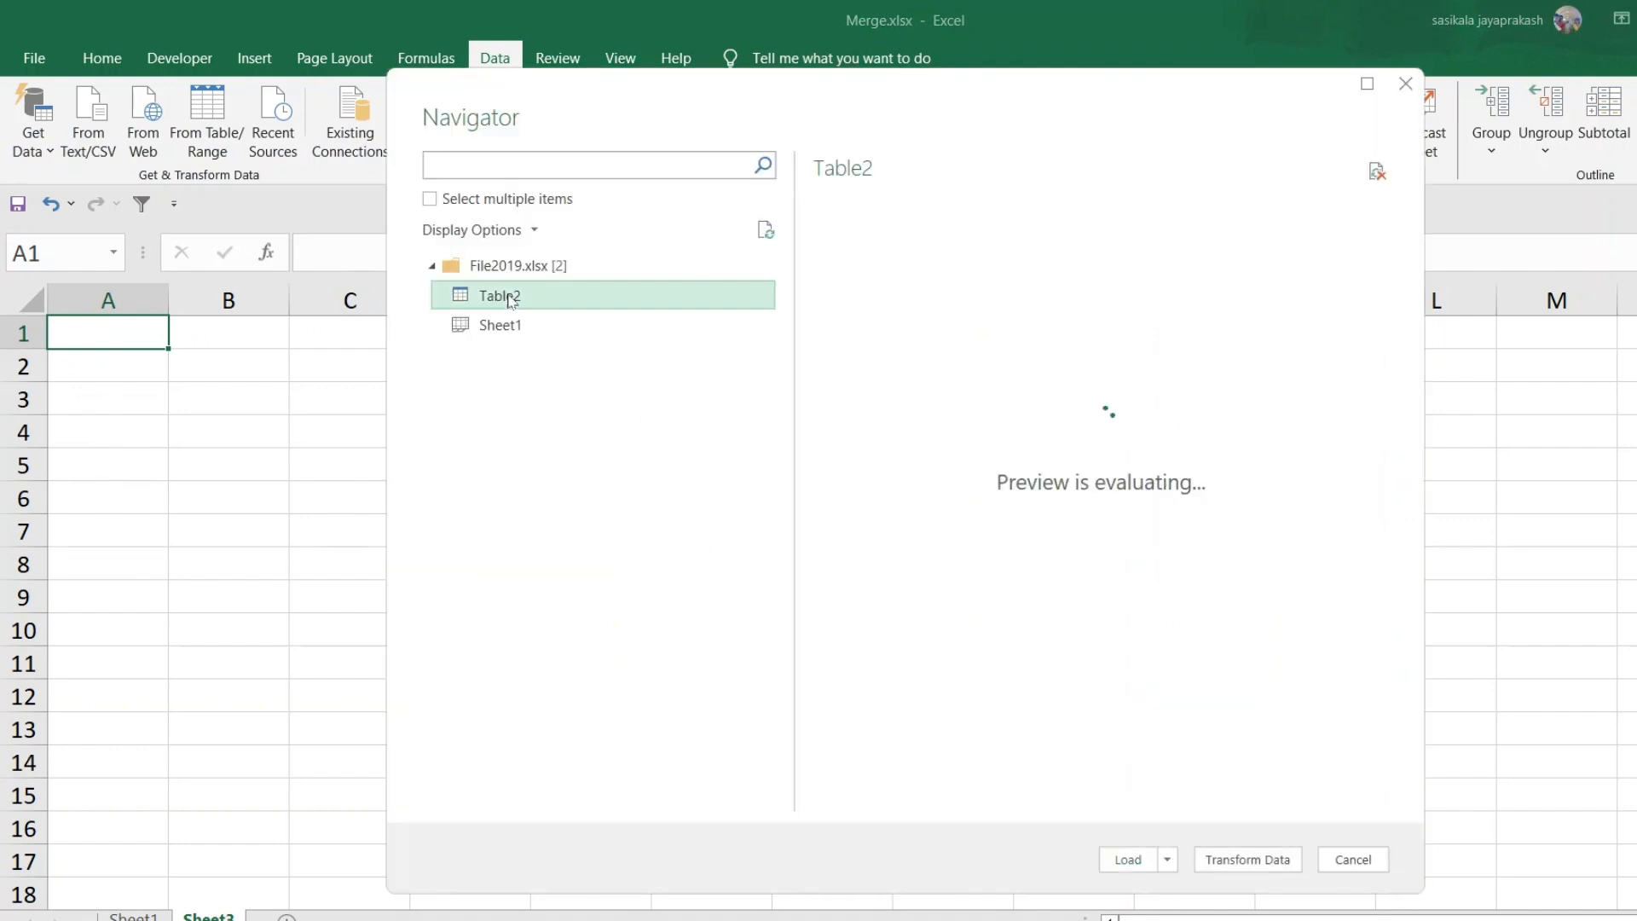
{"action": "left_click", "coordinate": [1167, 860]}
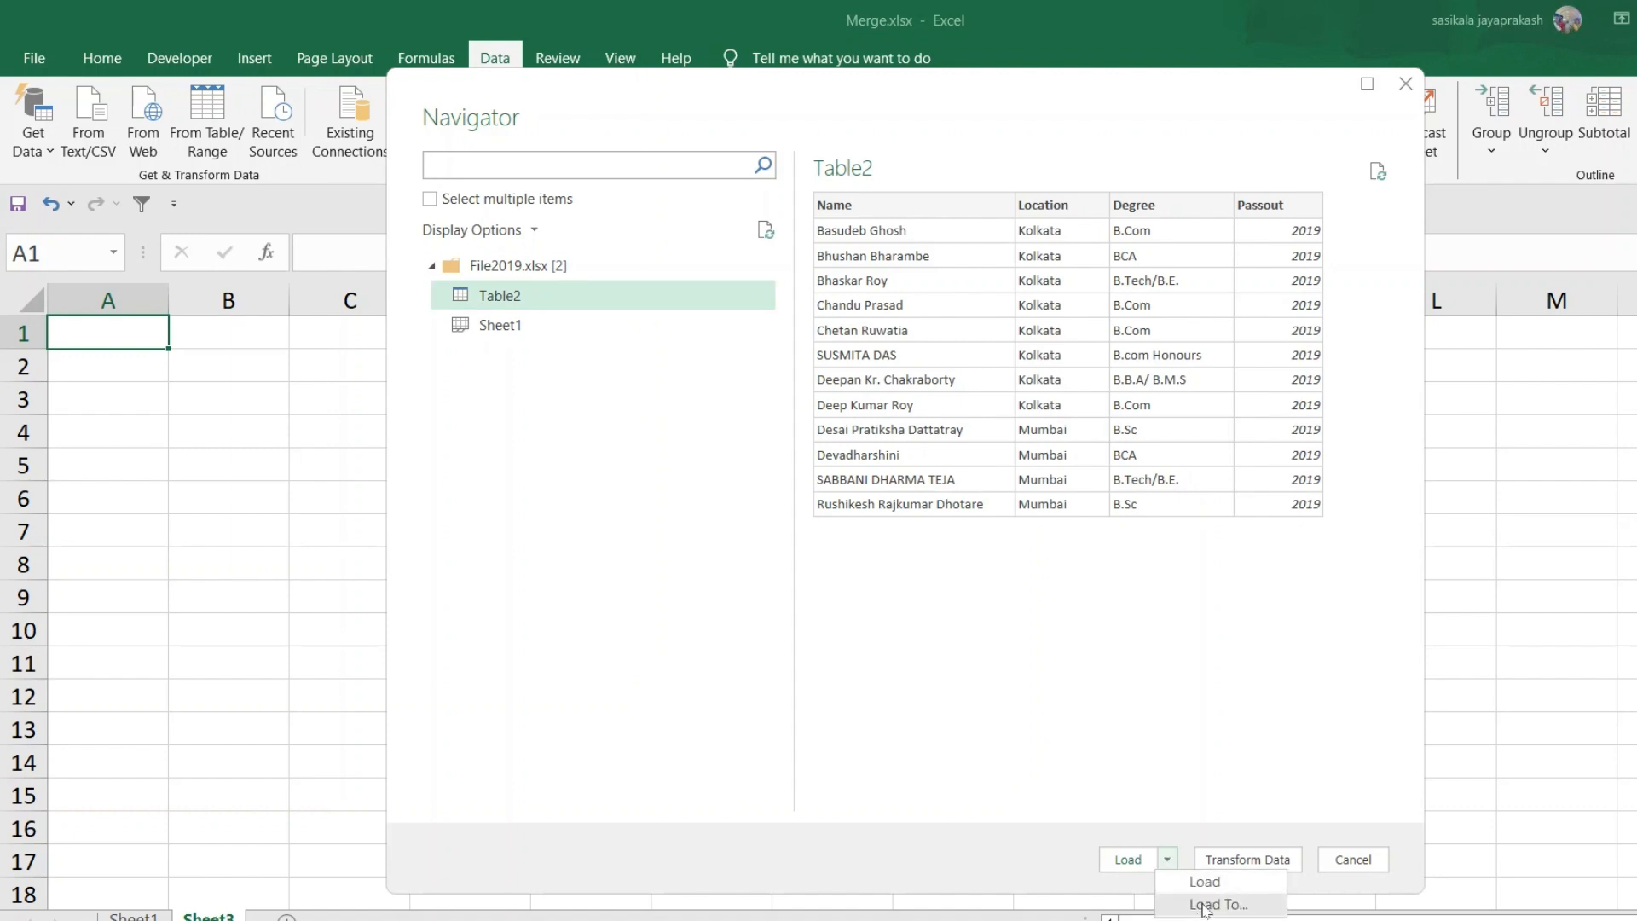
{"action": "left_click", "coordinate": [1198, 883]}
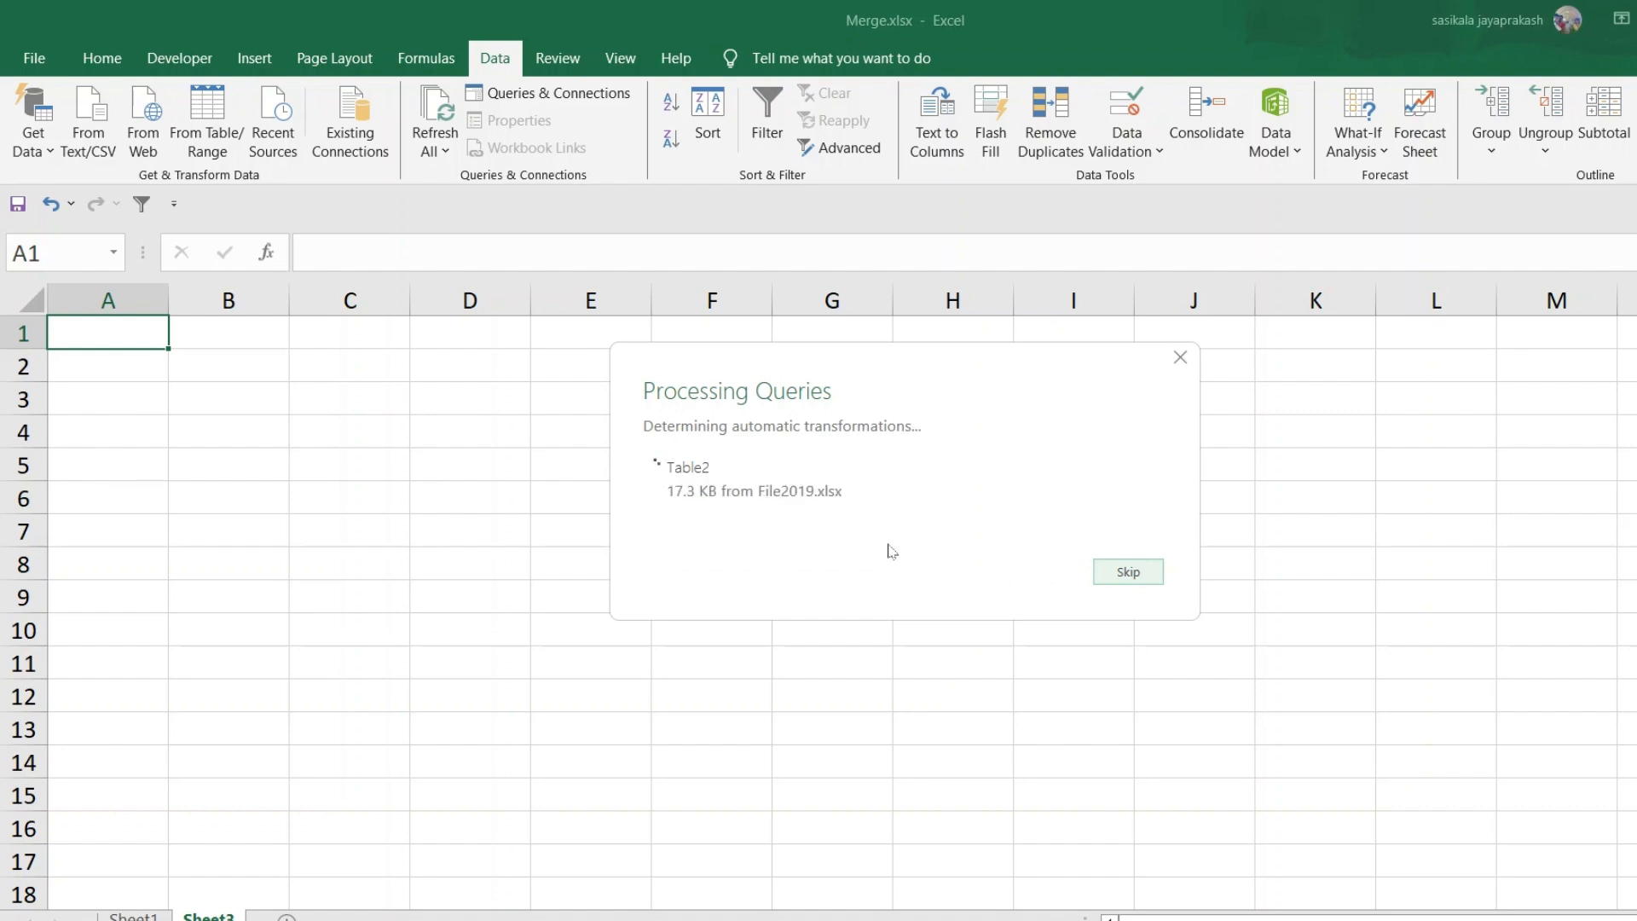
{"action": "left_click", "coordinate": [841, 546]}
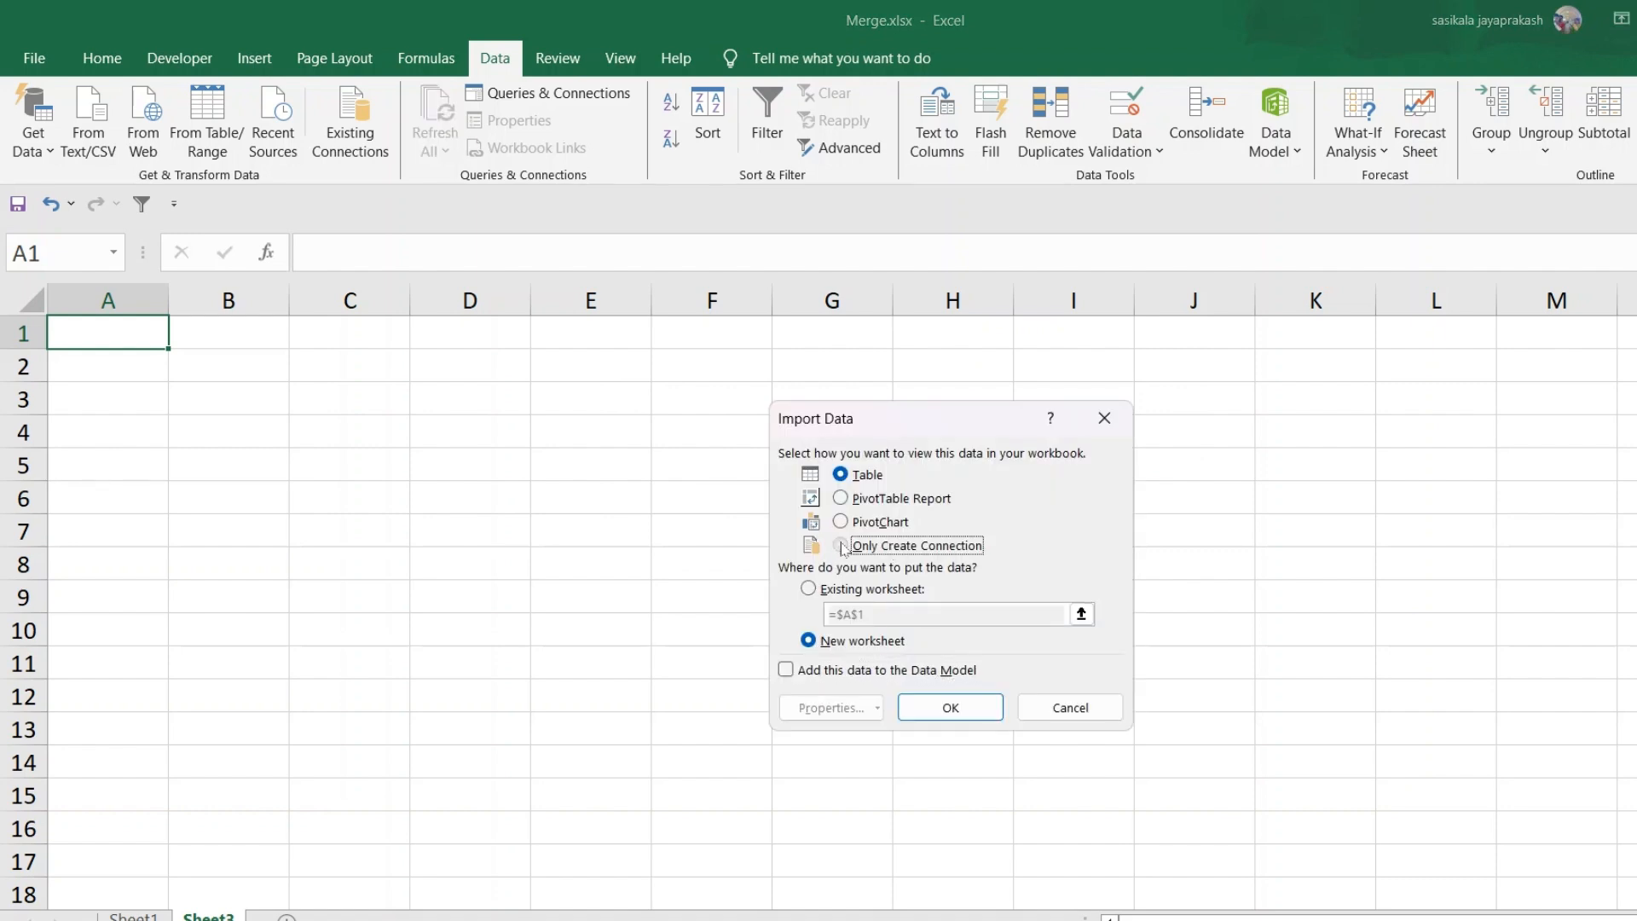
{"action": "left_click", "coordinate": [951, 708]}
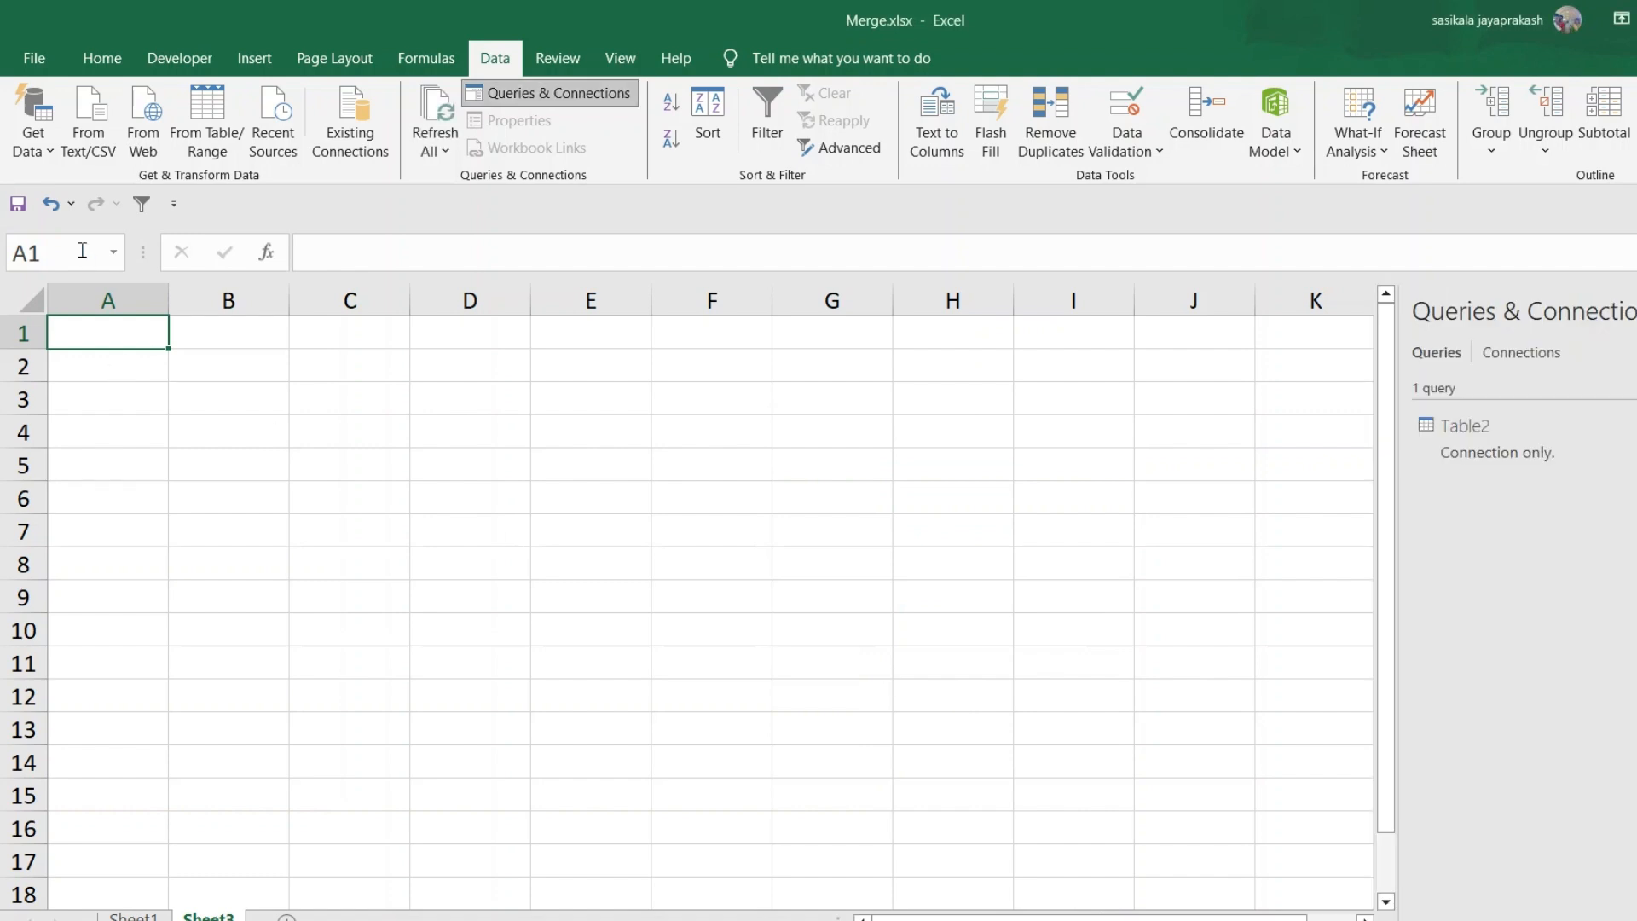
Import data from Excel workbook File2020.xlsx in the Desktop's 2020 folder
{"action": "left_click", "coordinate": [34, 128]}
{"action": "mouse_move", "coordinate": [128, 186]}
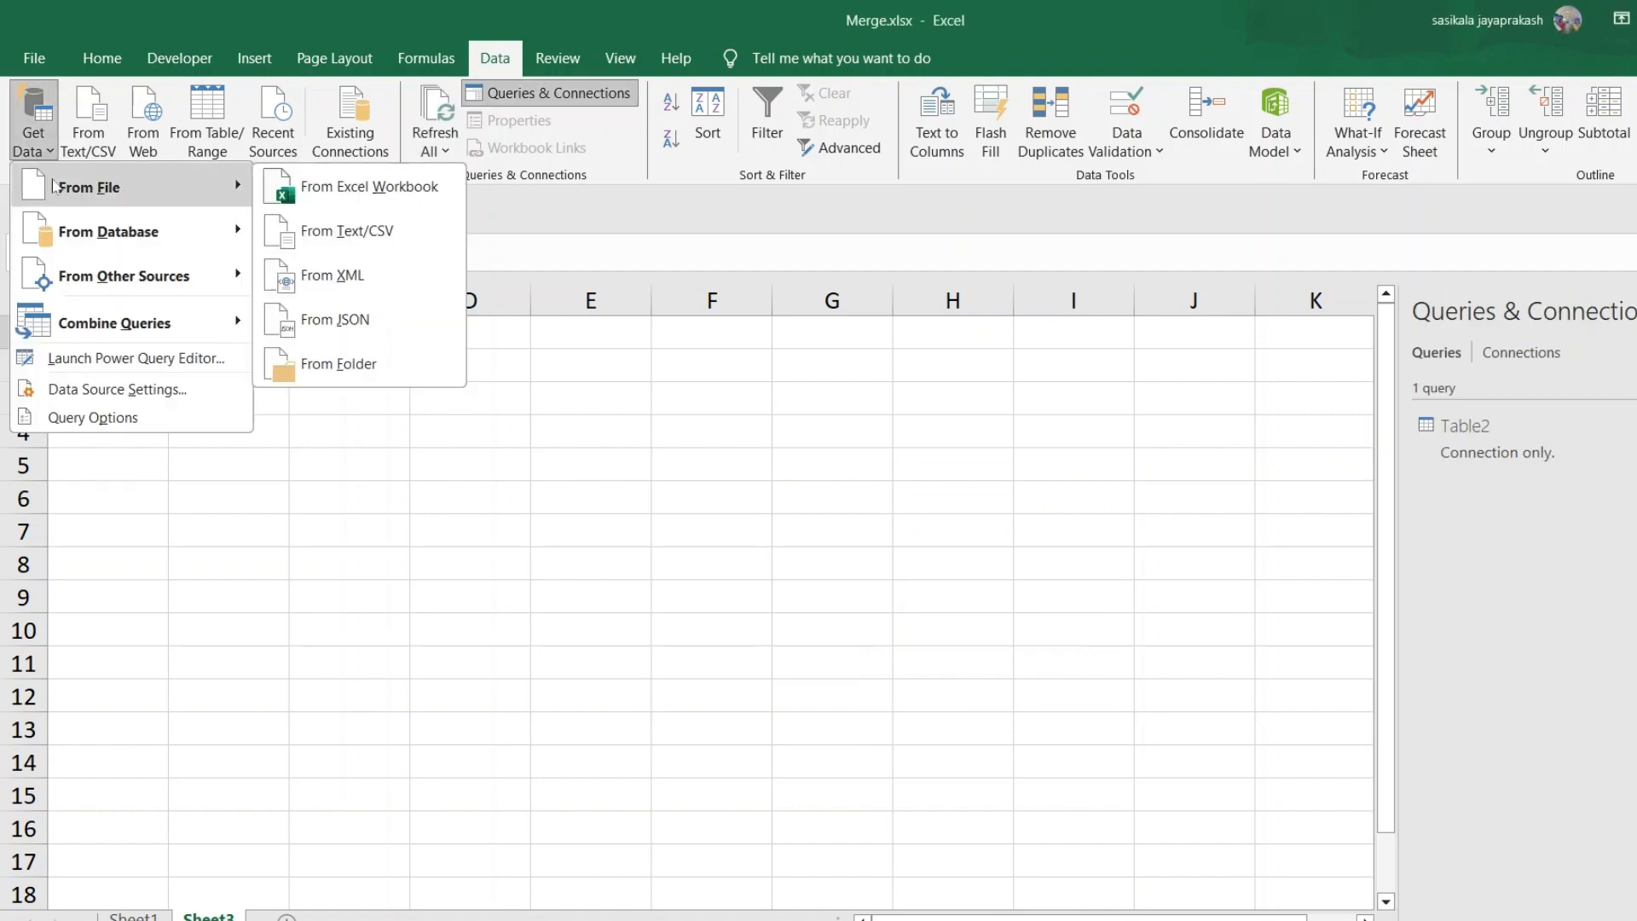
{"action": "left_click", "coordinate": [364, 201]}
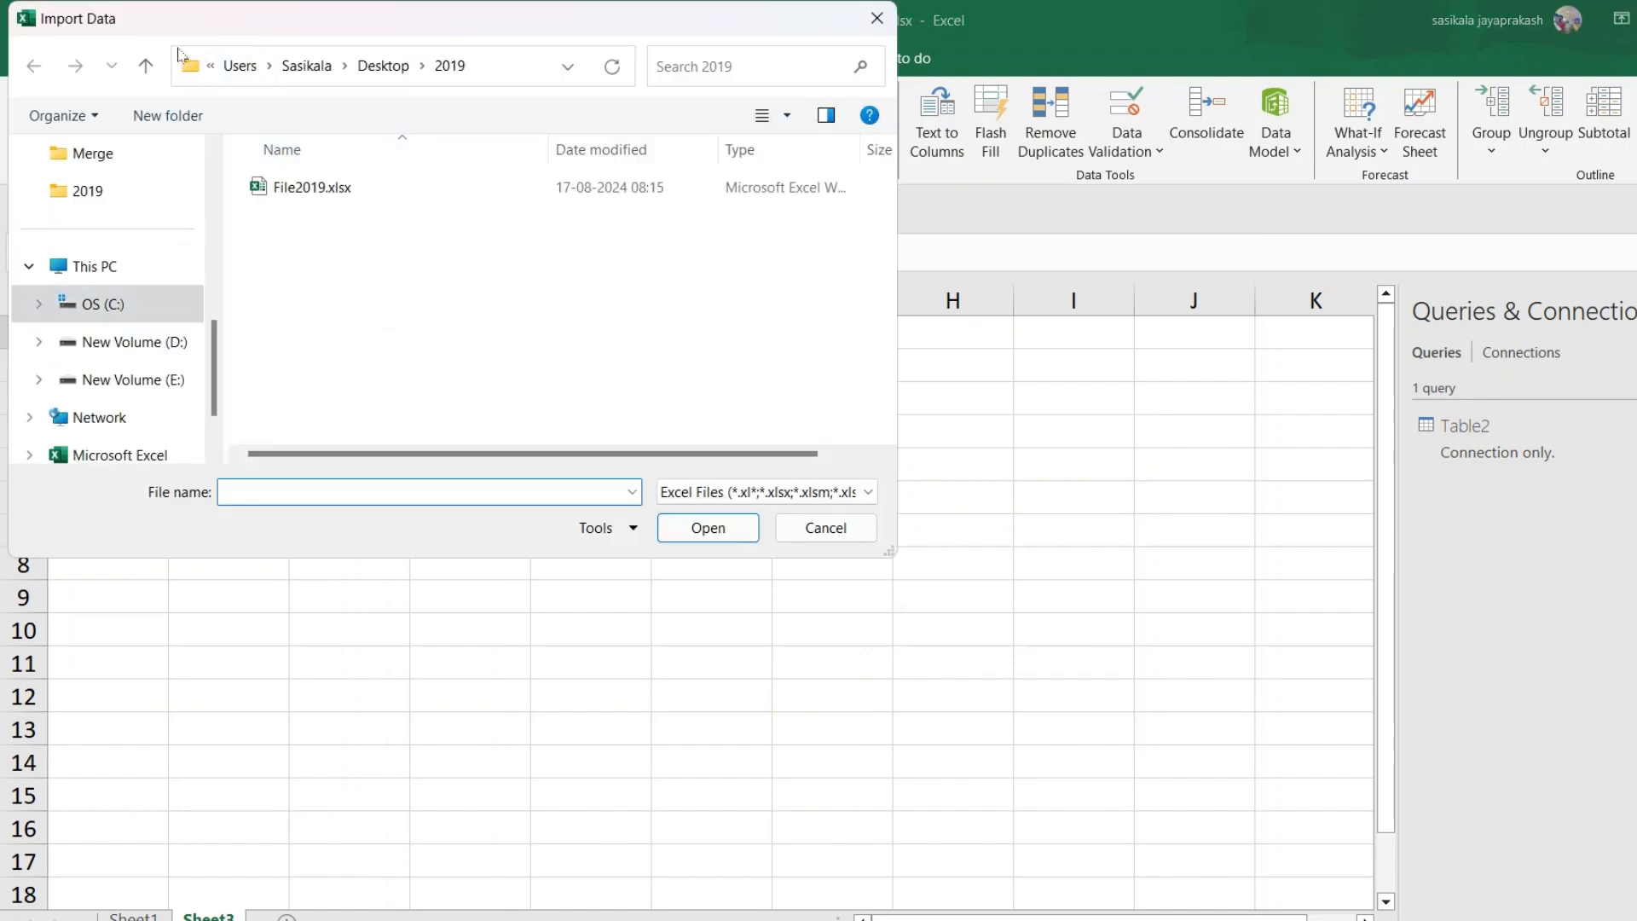
{"action": "left_click", "coordinate": [146, 68]}
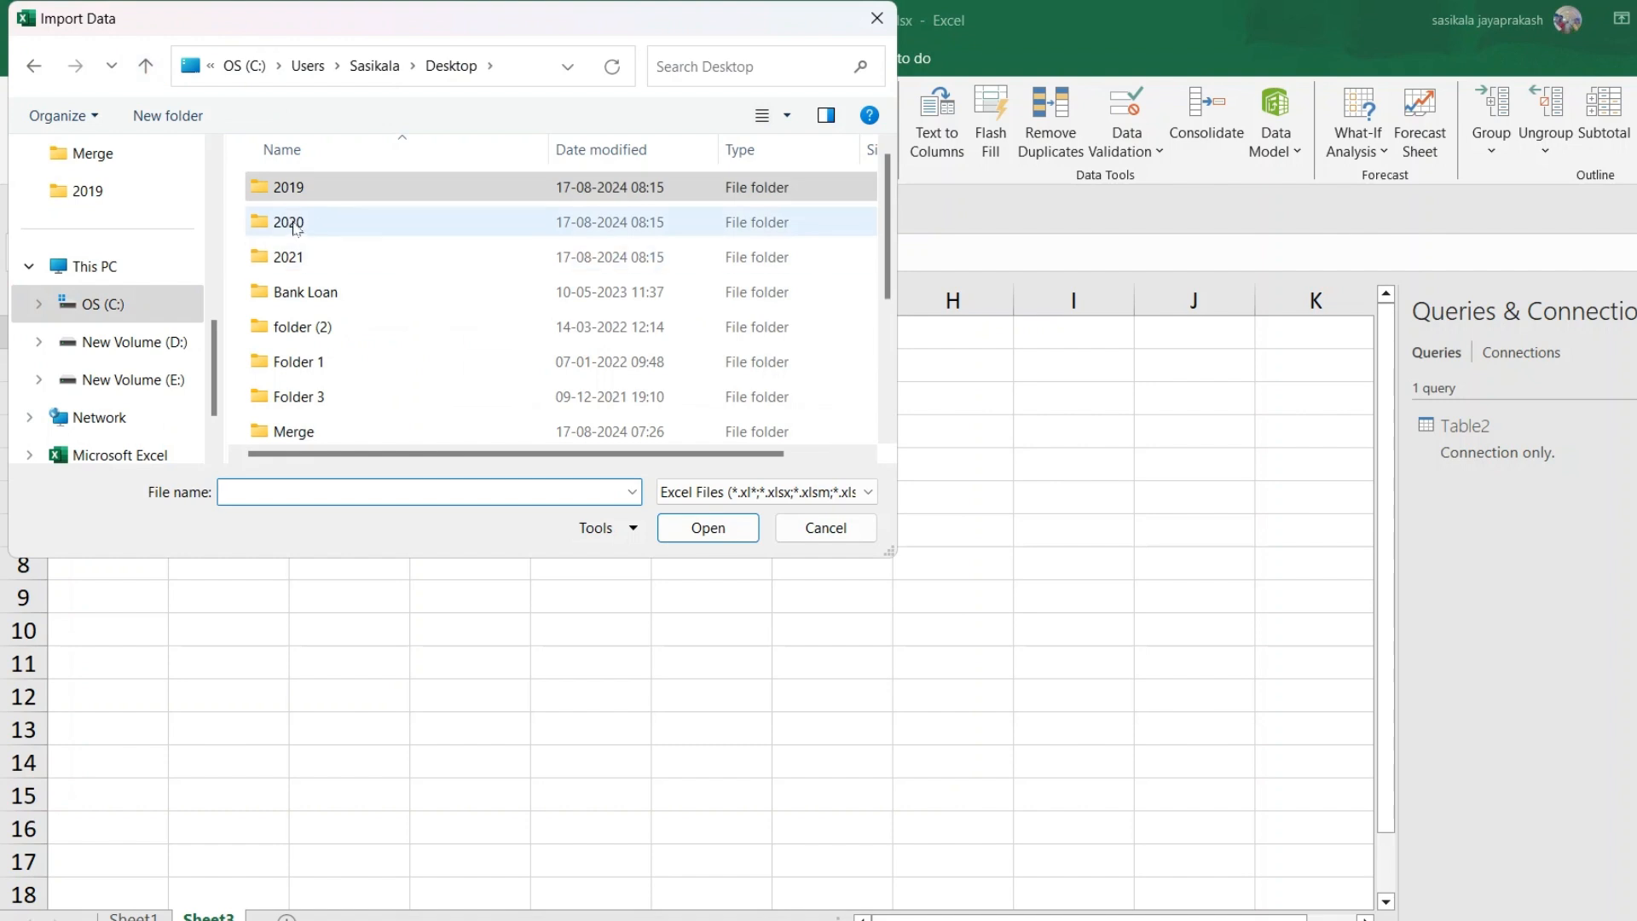
{"action": "double_click", "coordinate": [294, 224]}
{"action": "left_click", "coordinate": [309, 189]}
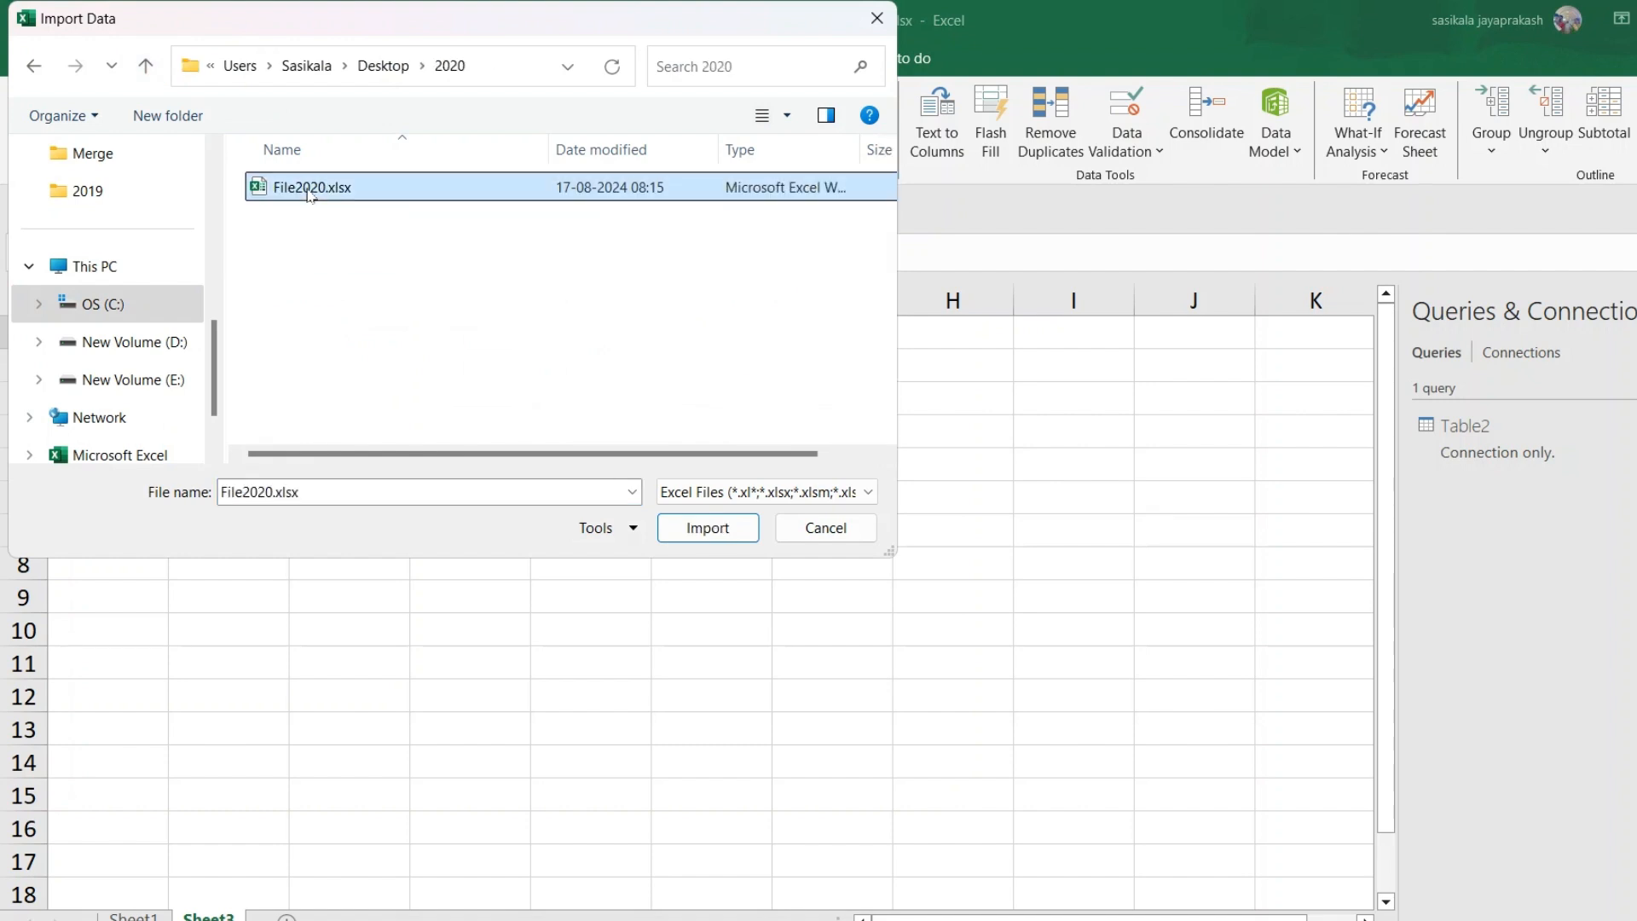
{"action": "left_click", "coordinate": [695, 533]}
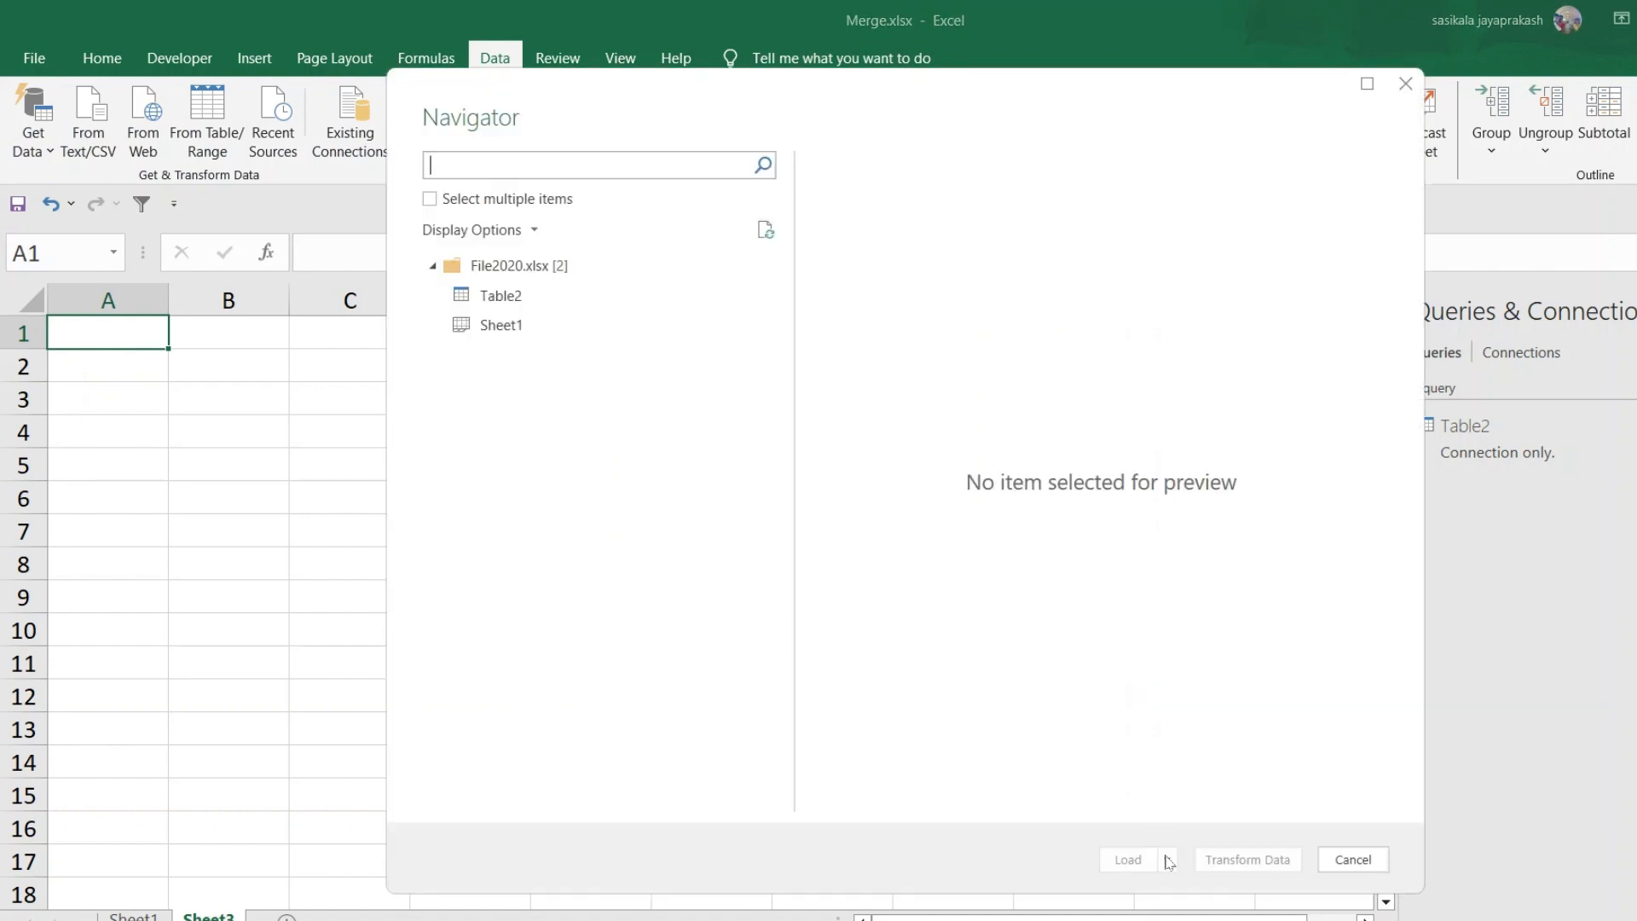
Load File2020's Table2 into the workbook as a connection-only query
{"action": "left_click", "coordinate": [516, 295]}
{"action": "left_click", "coordinate": [1168, 859]}
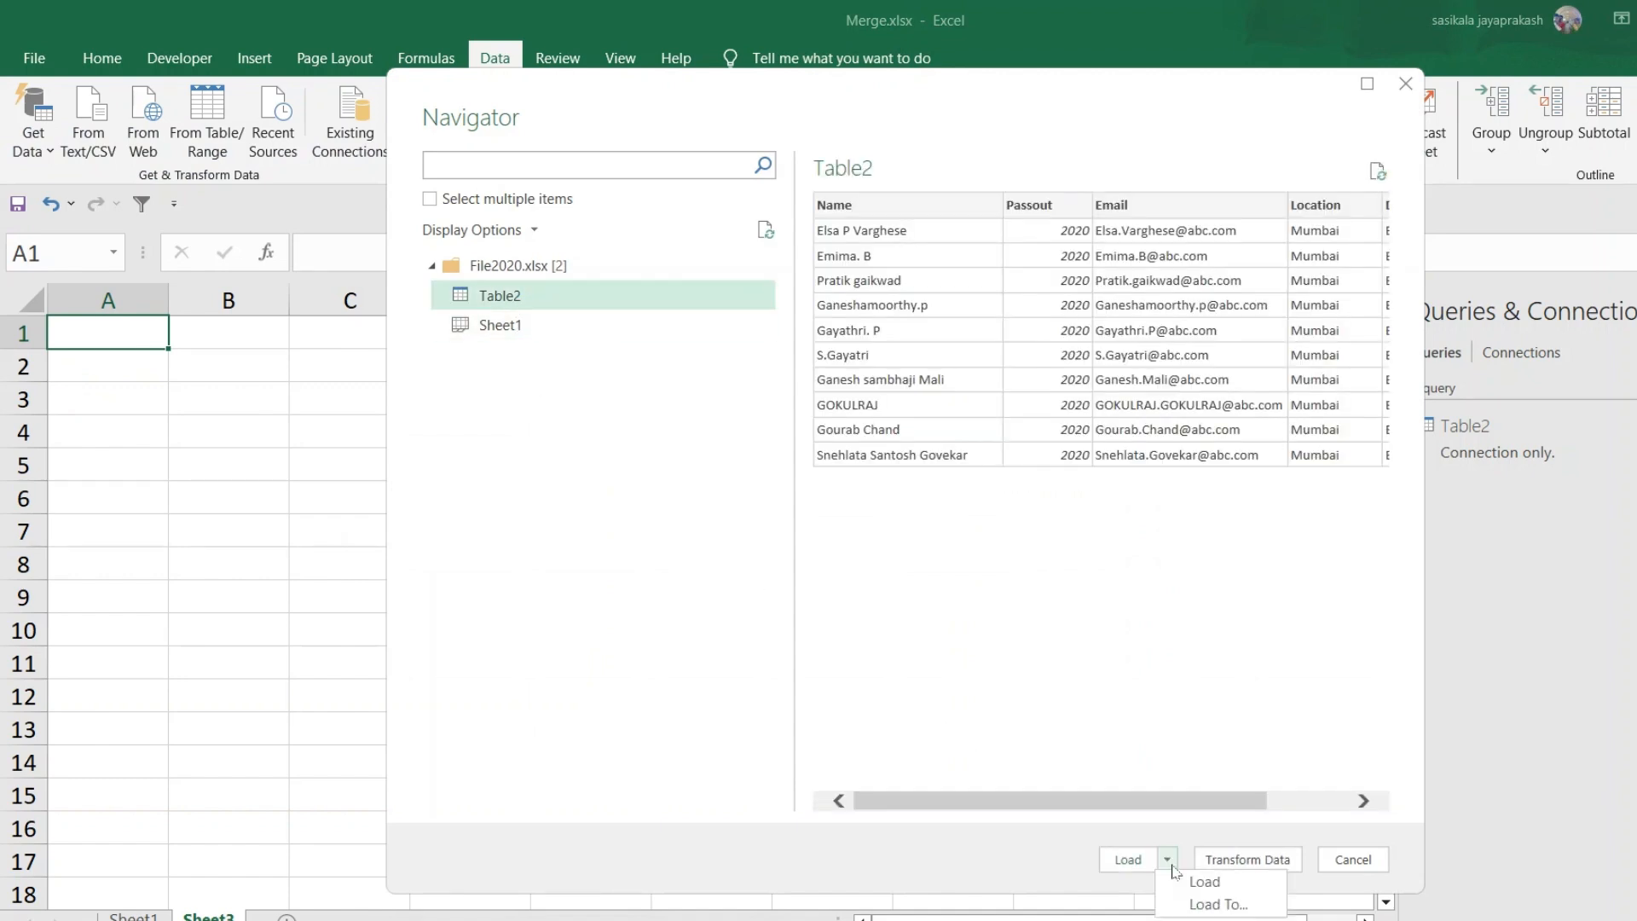
{"action": "left_click", "coordinate": [1199, 903]}
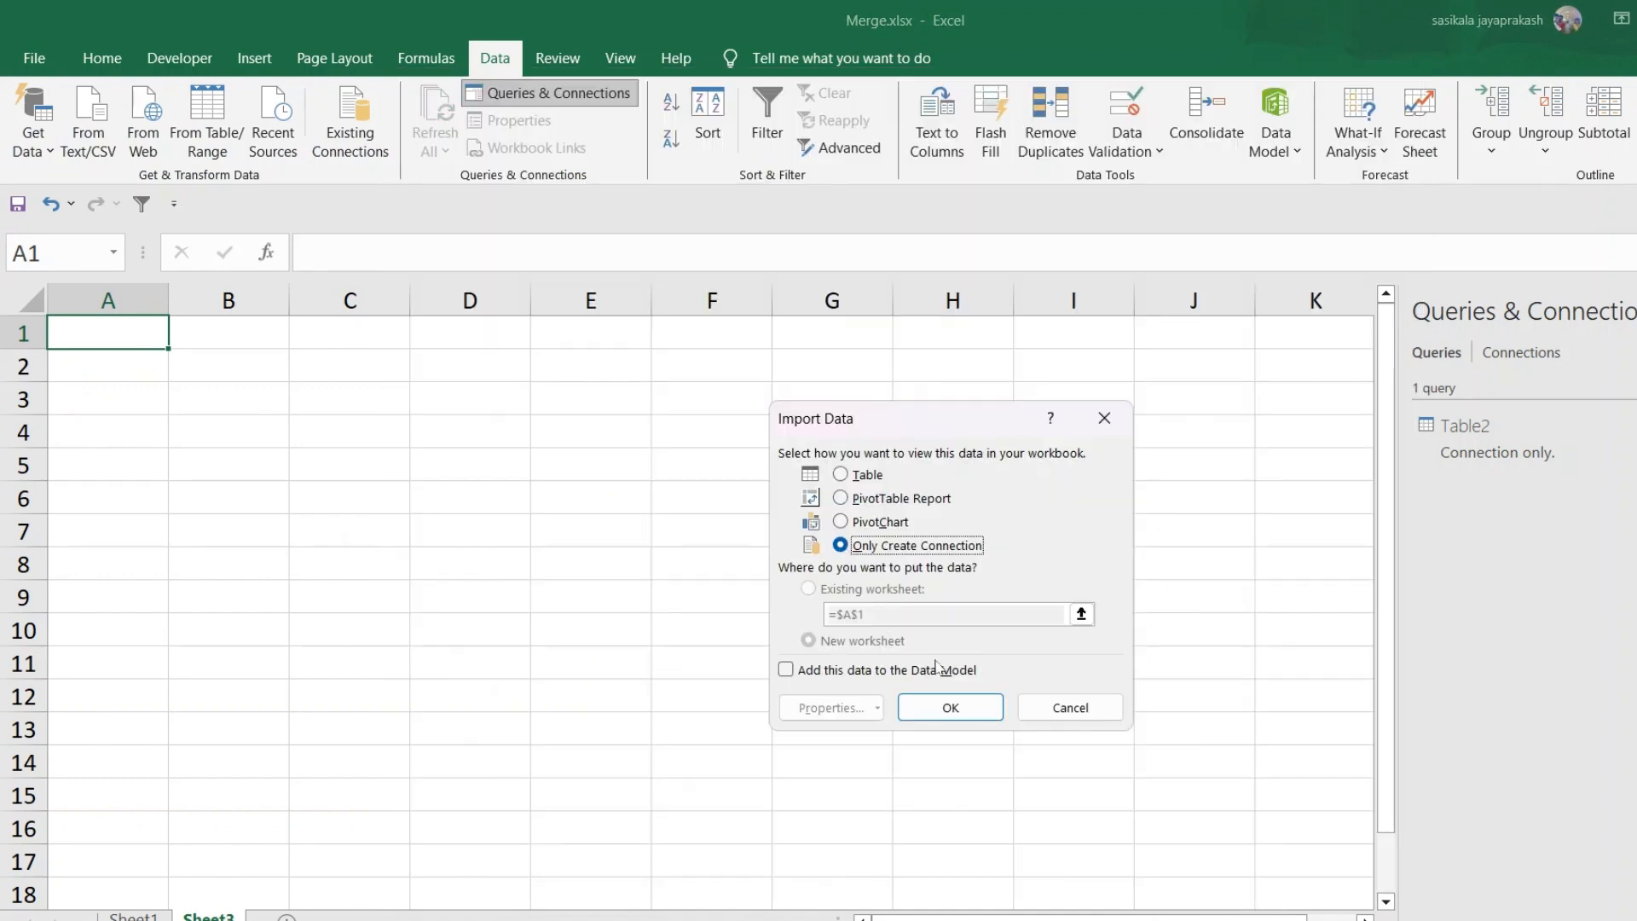
{"action": "left_click", "coordinate": [972, 711]}
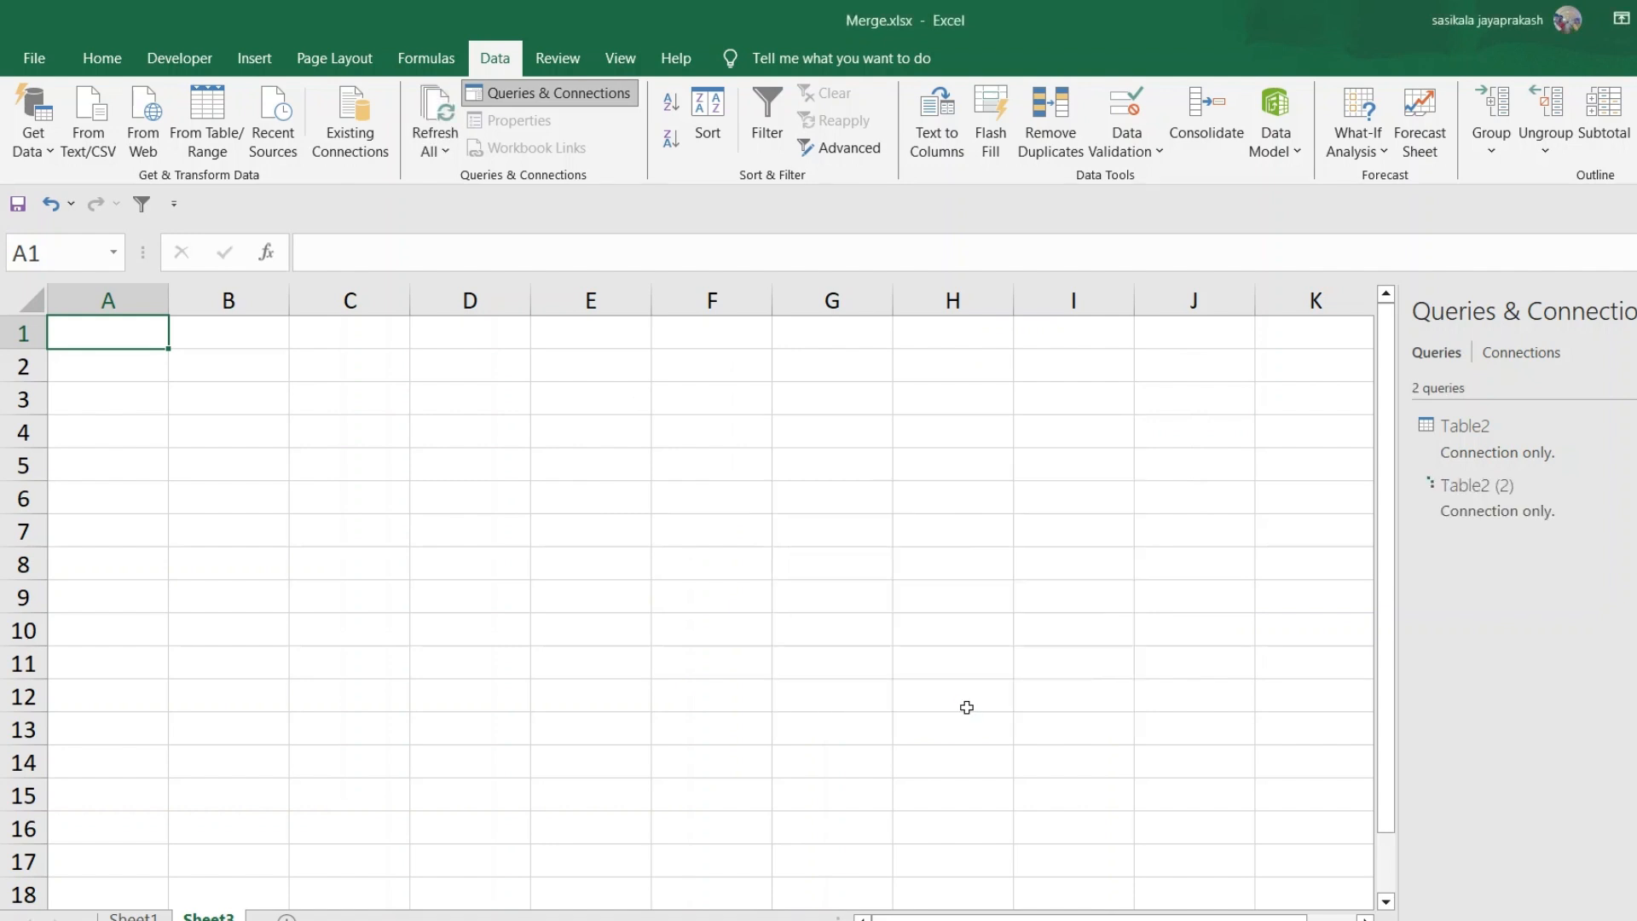
Import data from Excel workbook File2021.xlsx in the Desktop's 2021 folder
{"action": "left_click", "coordinate": [43, 151]}
{"action": "mouse_move", "coordinate": [93, 185]}
{"action": "left_click", "coordinate": [377, 190]}
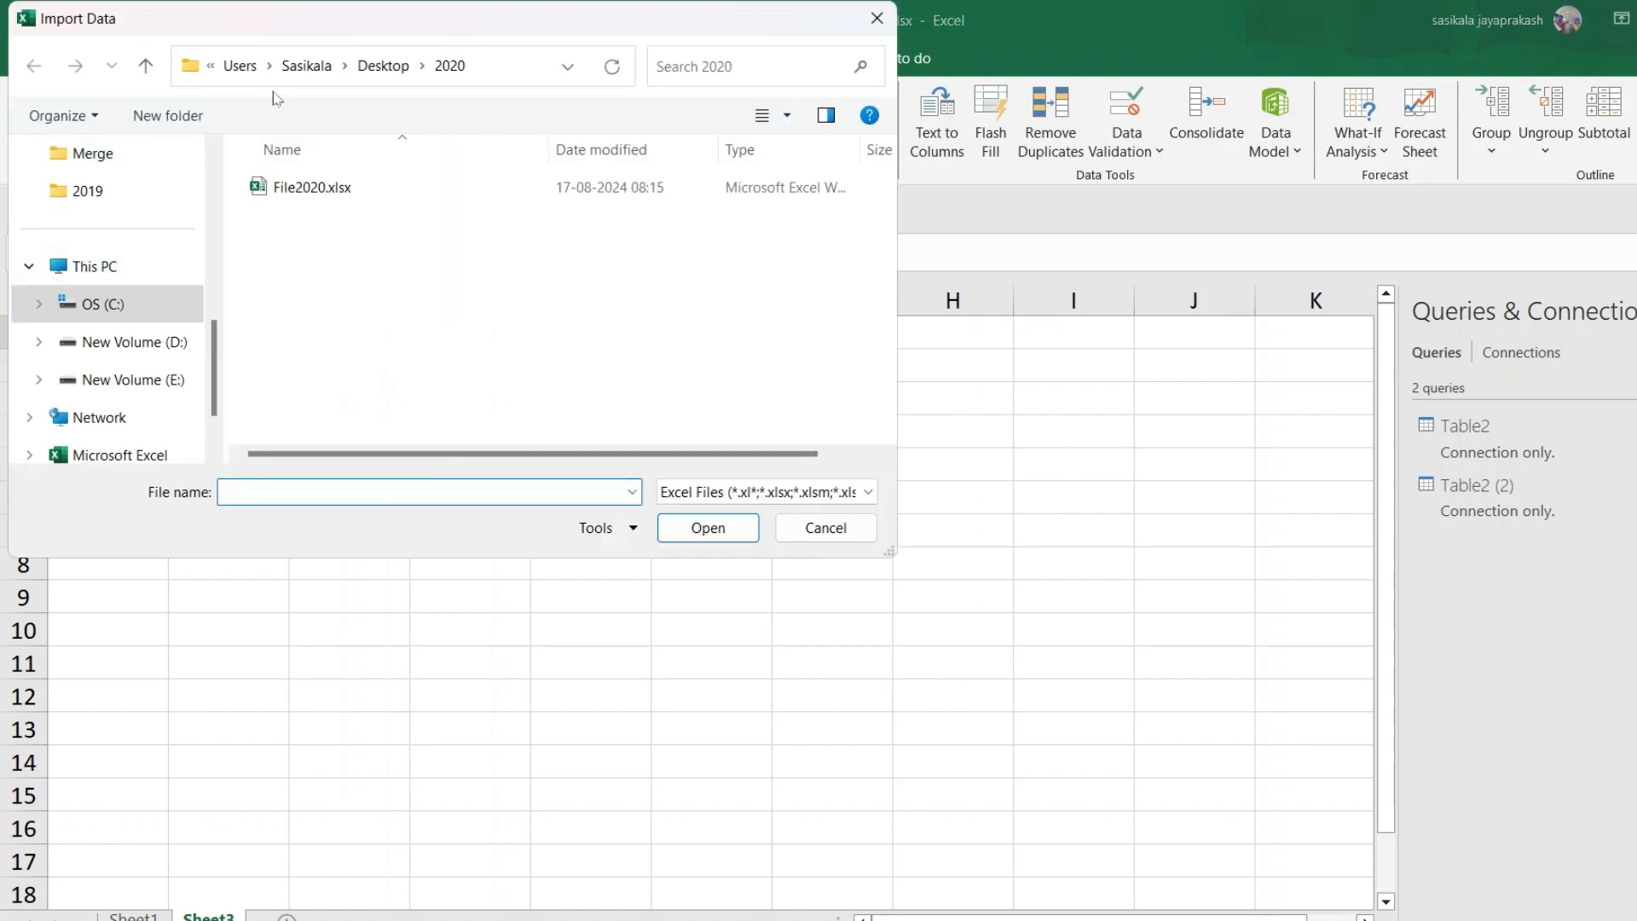
{"action": "left_click", "coordinate": [145, 66]}
{"action": "double_click", "coordinate": [288, 256]}
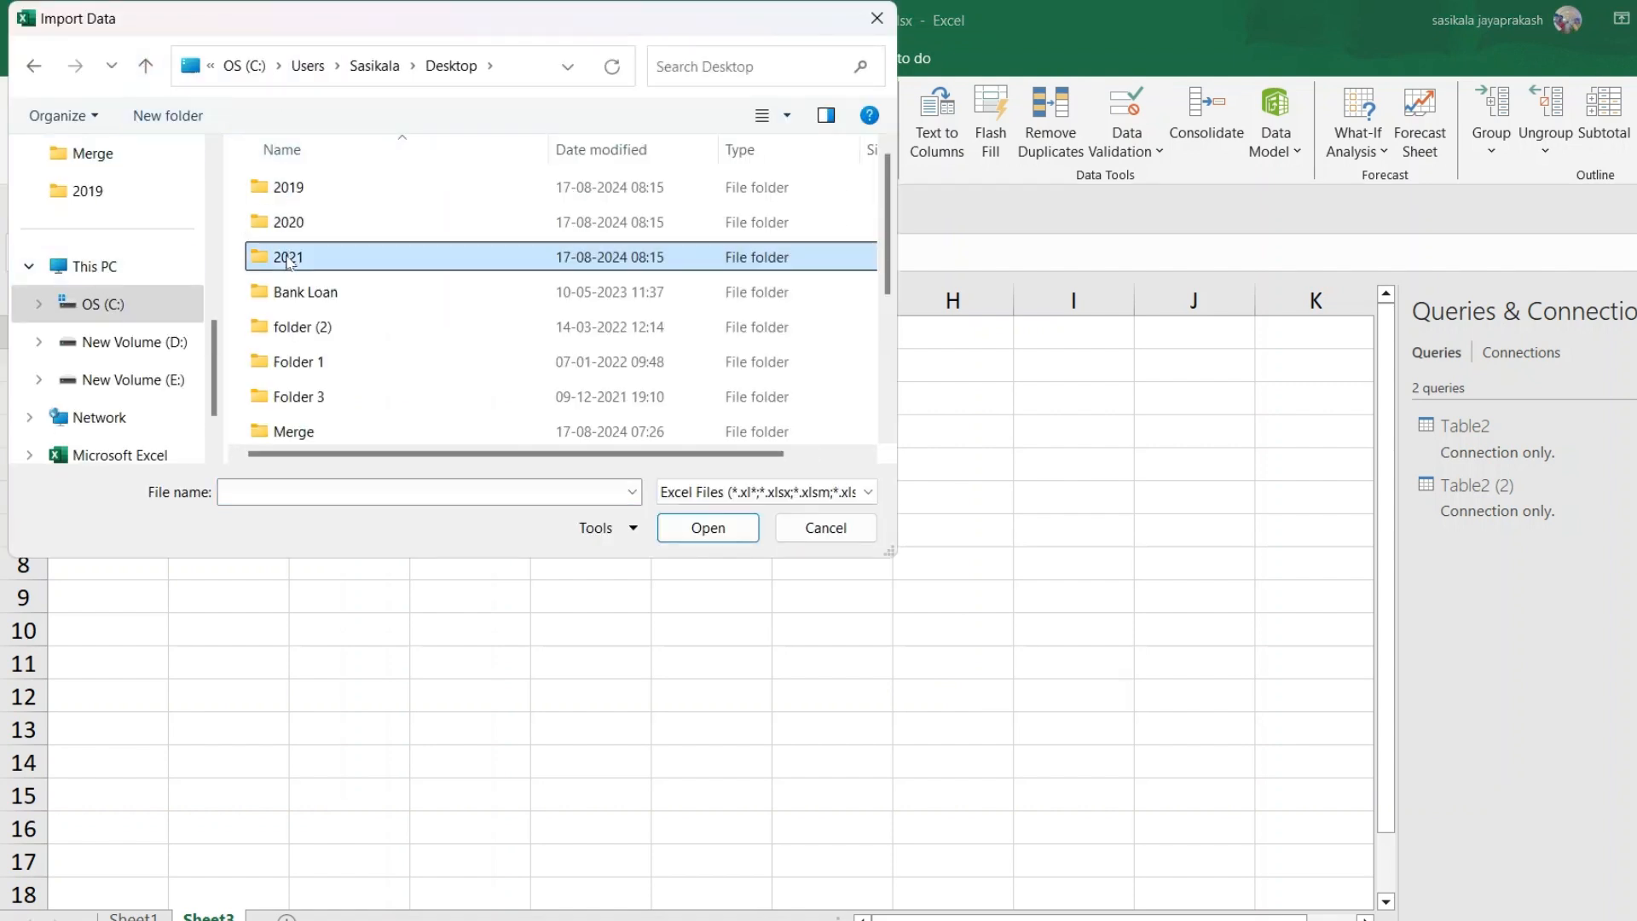
{"action": "left_click", "coordinate": [304, 190]}
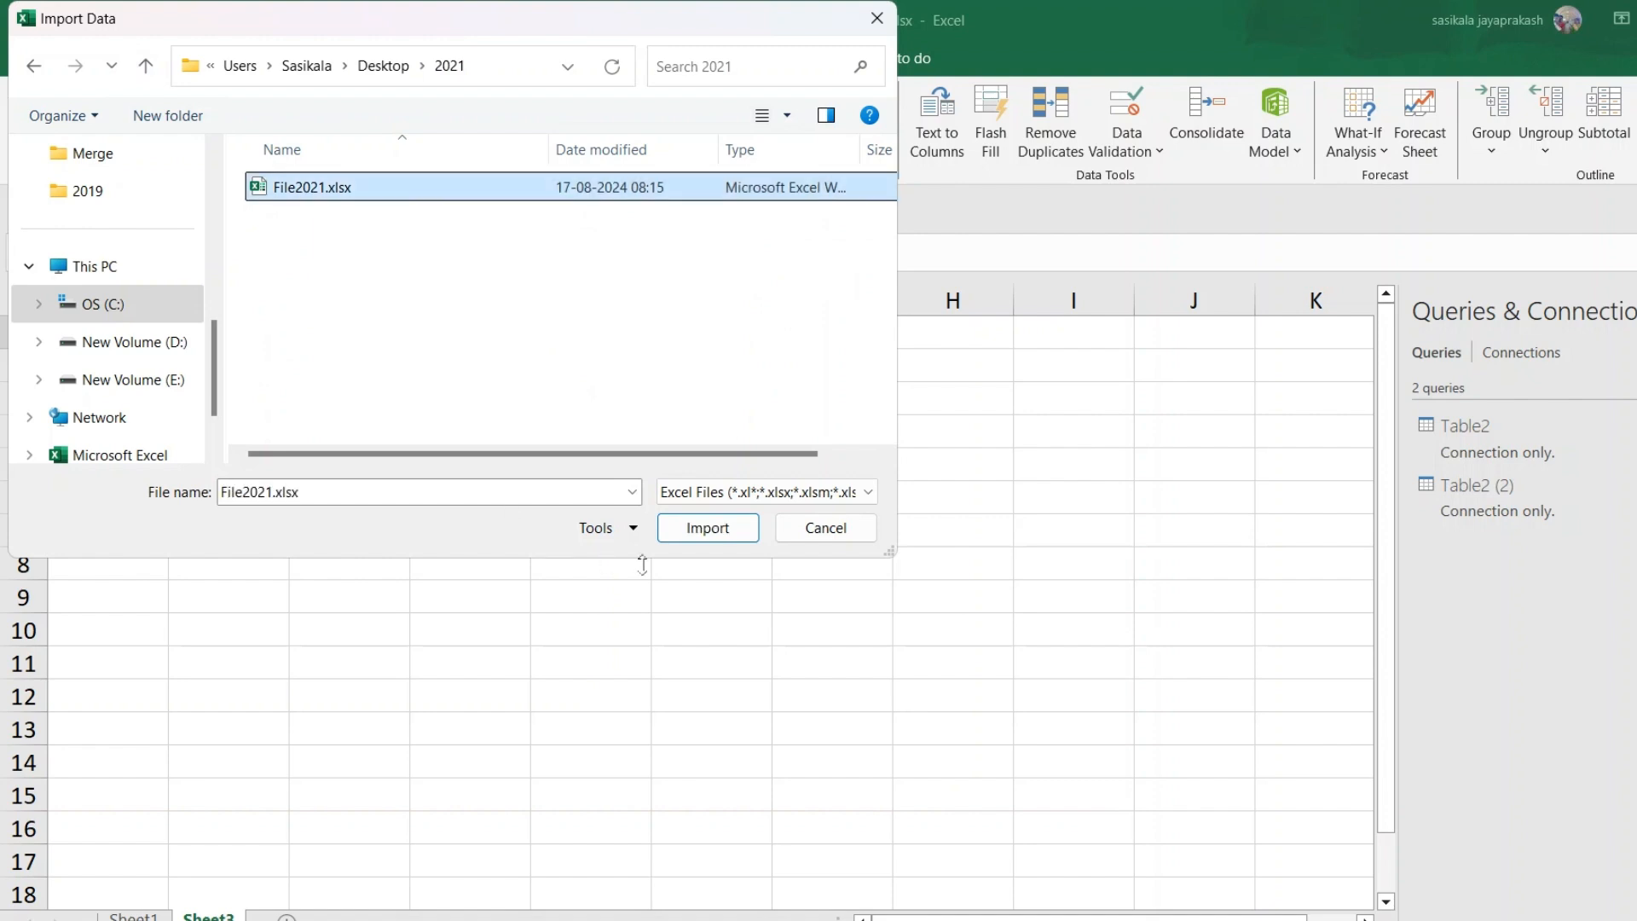
{"action": "left_click", "coordinate": [713, 536]}
Load File2021's Table2 into the workbook as a connection-only query
{"action": "left_click", "coordinate": [499, 295]}
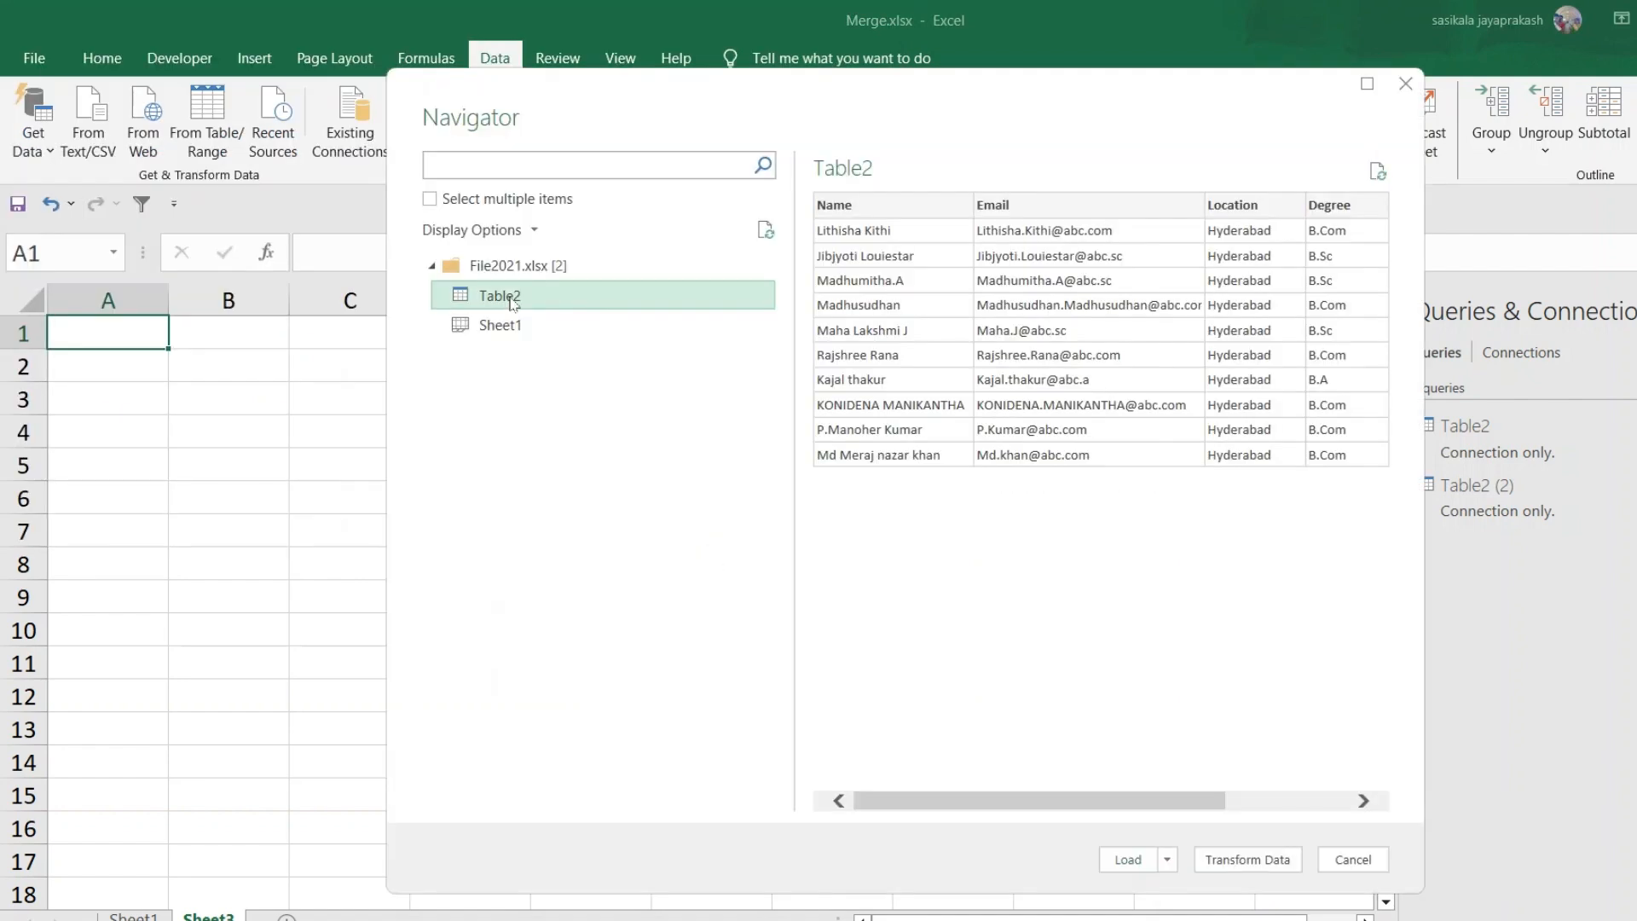
{"action": "left_click", "coordinate": [1167, 859]}
{"action": "left_click", "coordinate": [1194, 904]}
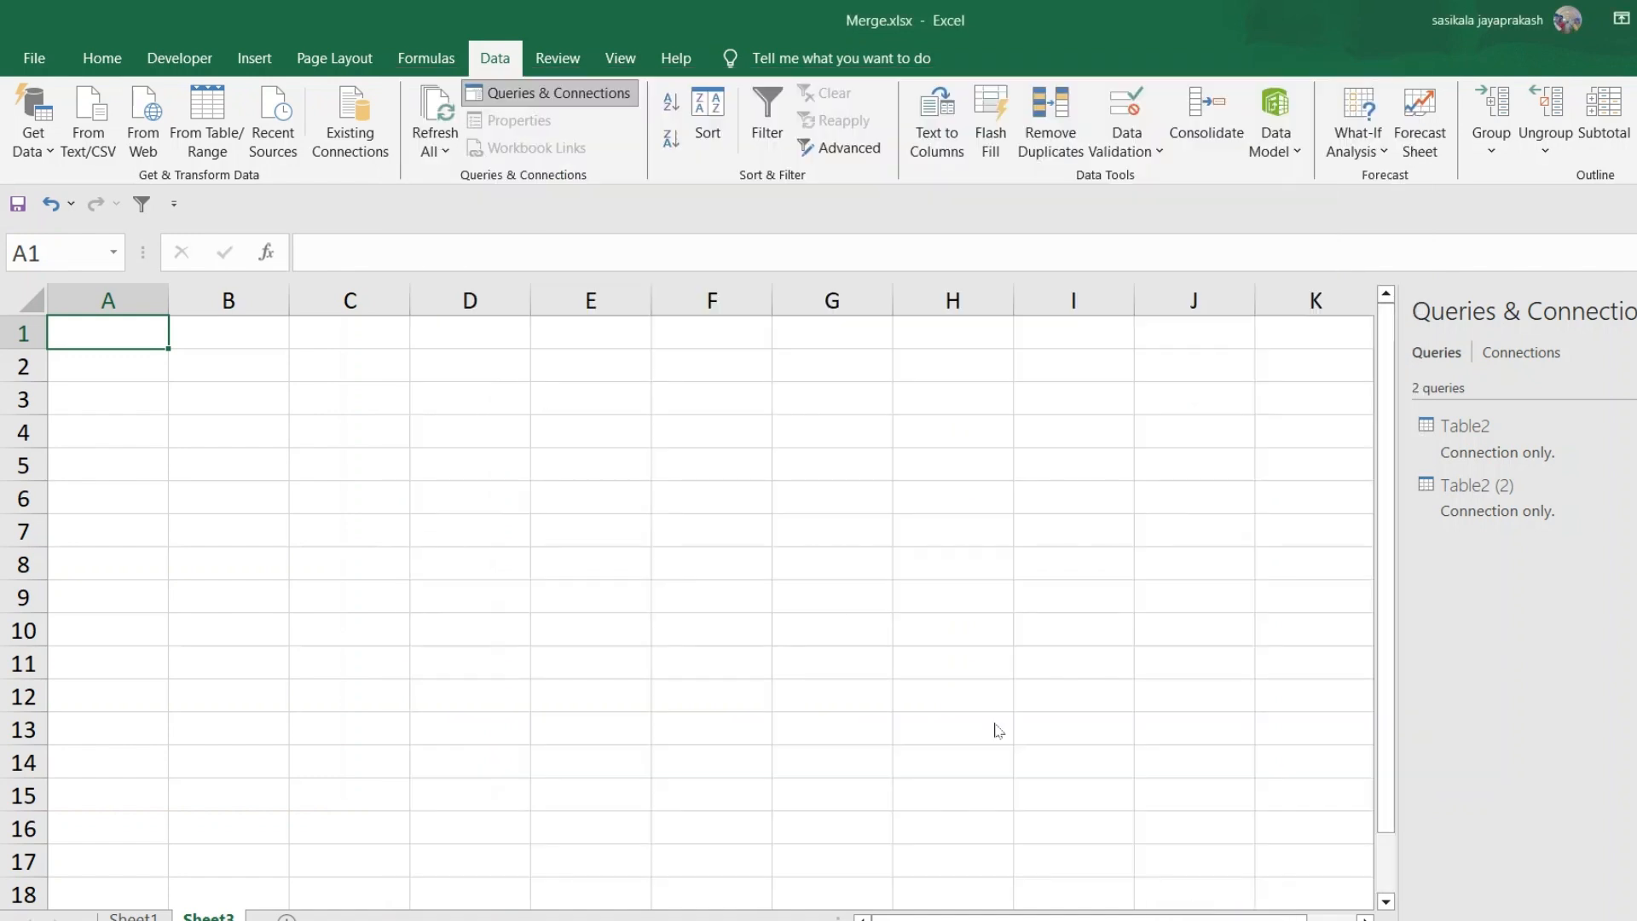
{"action": "left_click", "coordinate": [841, 546]}
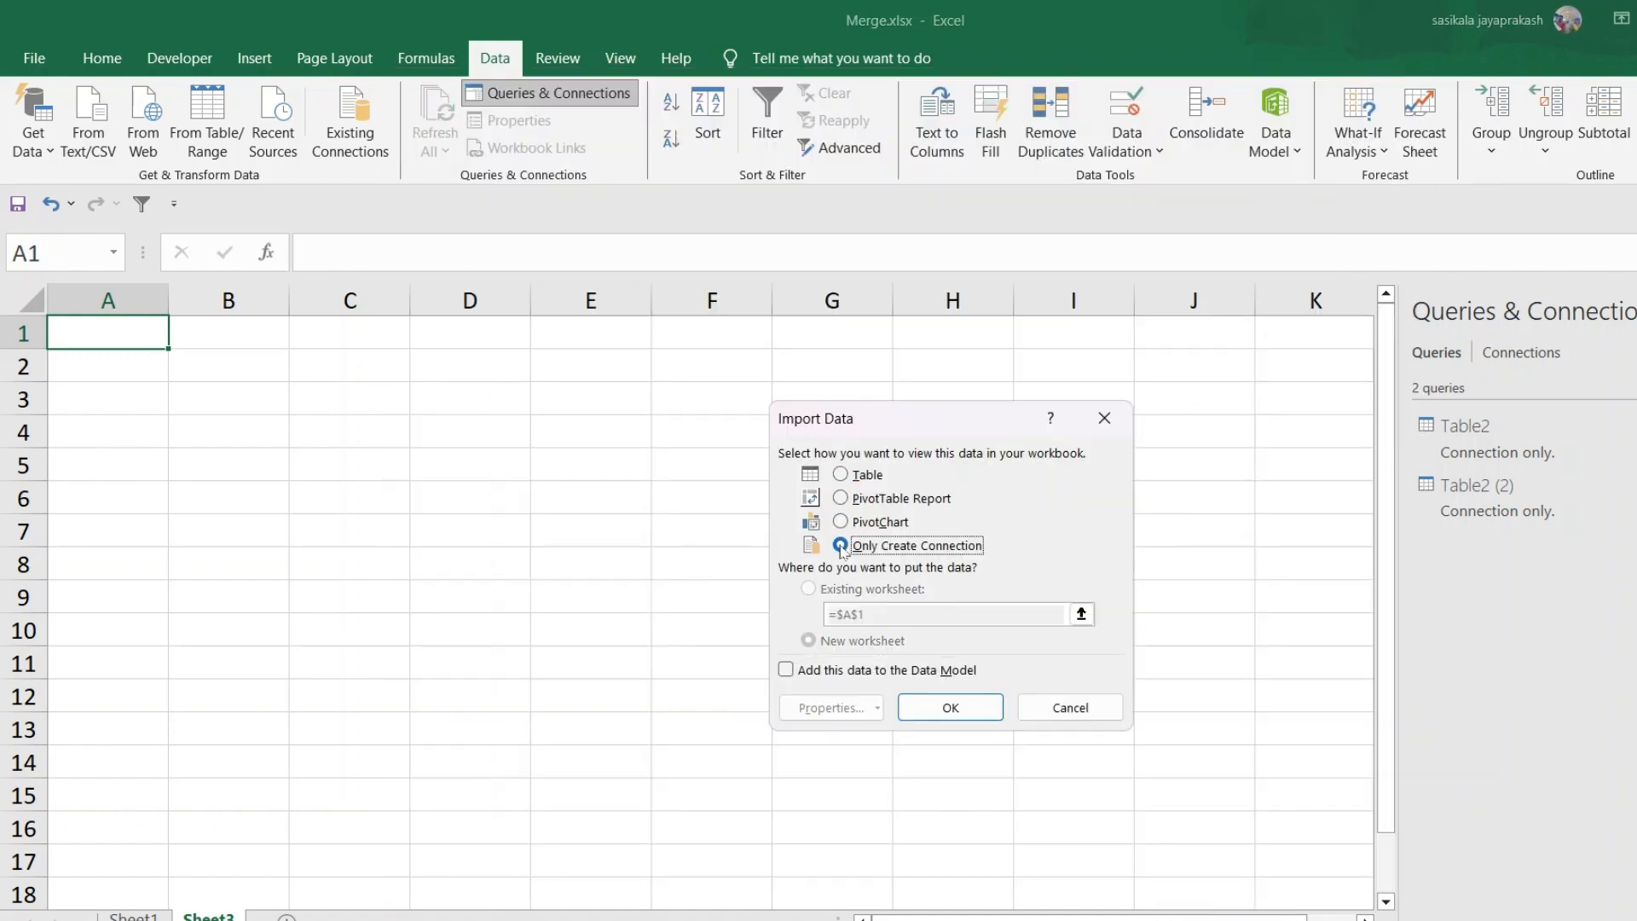
{"action": "left_click", "coordinate": [947, 707]}
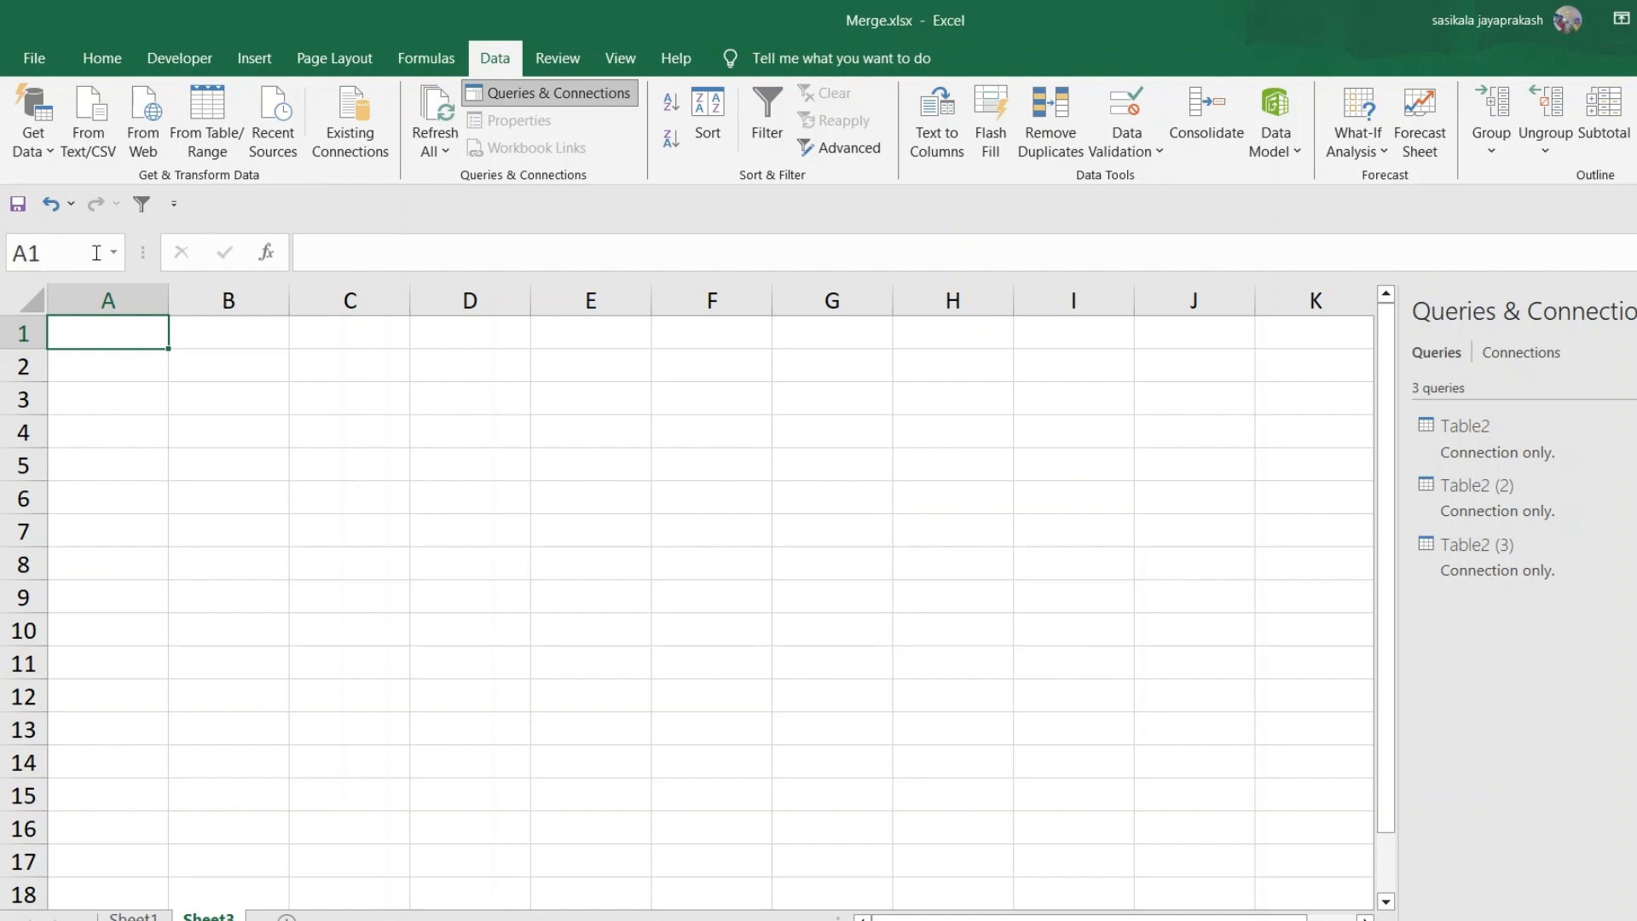
Append the three queries Table2, Table2 (2) and Table2 (3) into a new combined query
{"action": "left_click", "coordinate": [47, 153]}
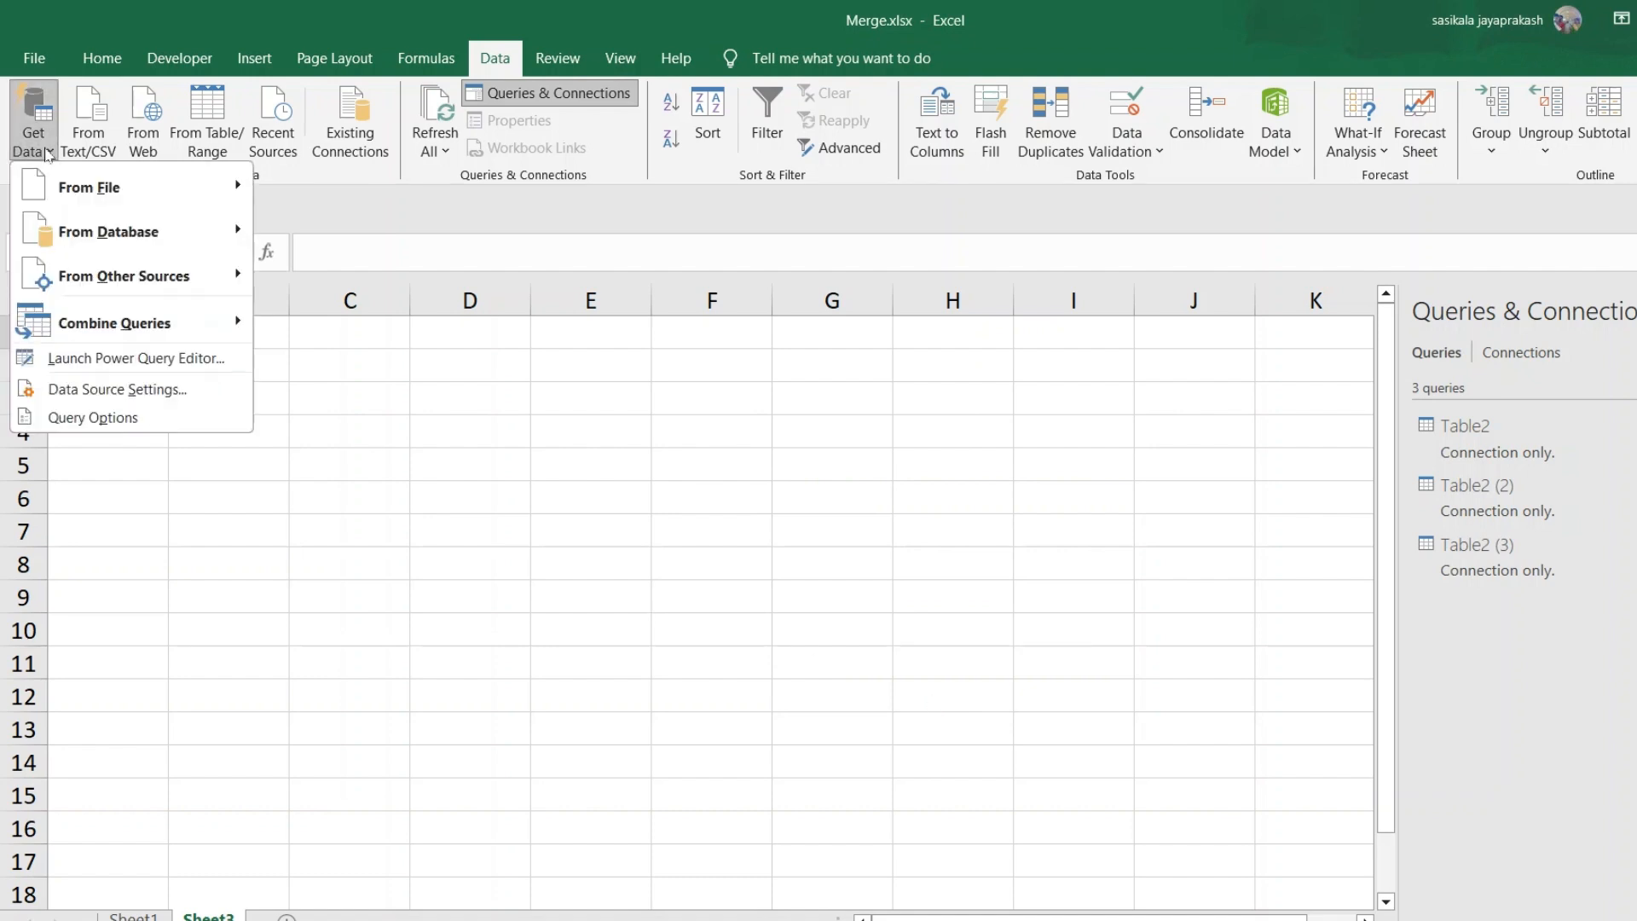
{"action": "mouse_move", "coordinate": [76, 332]}
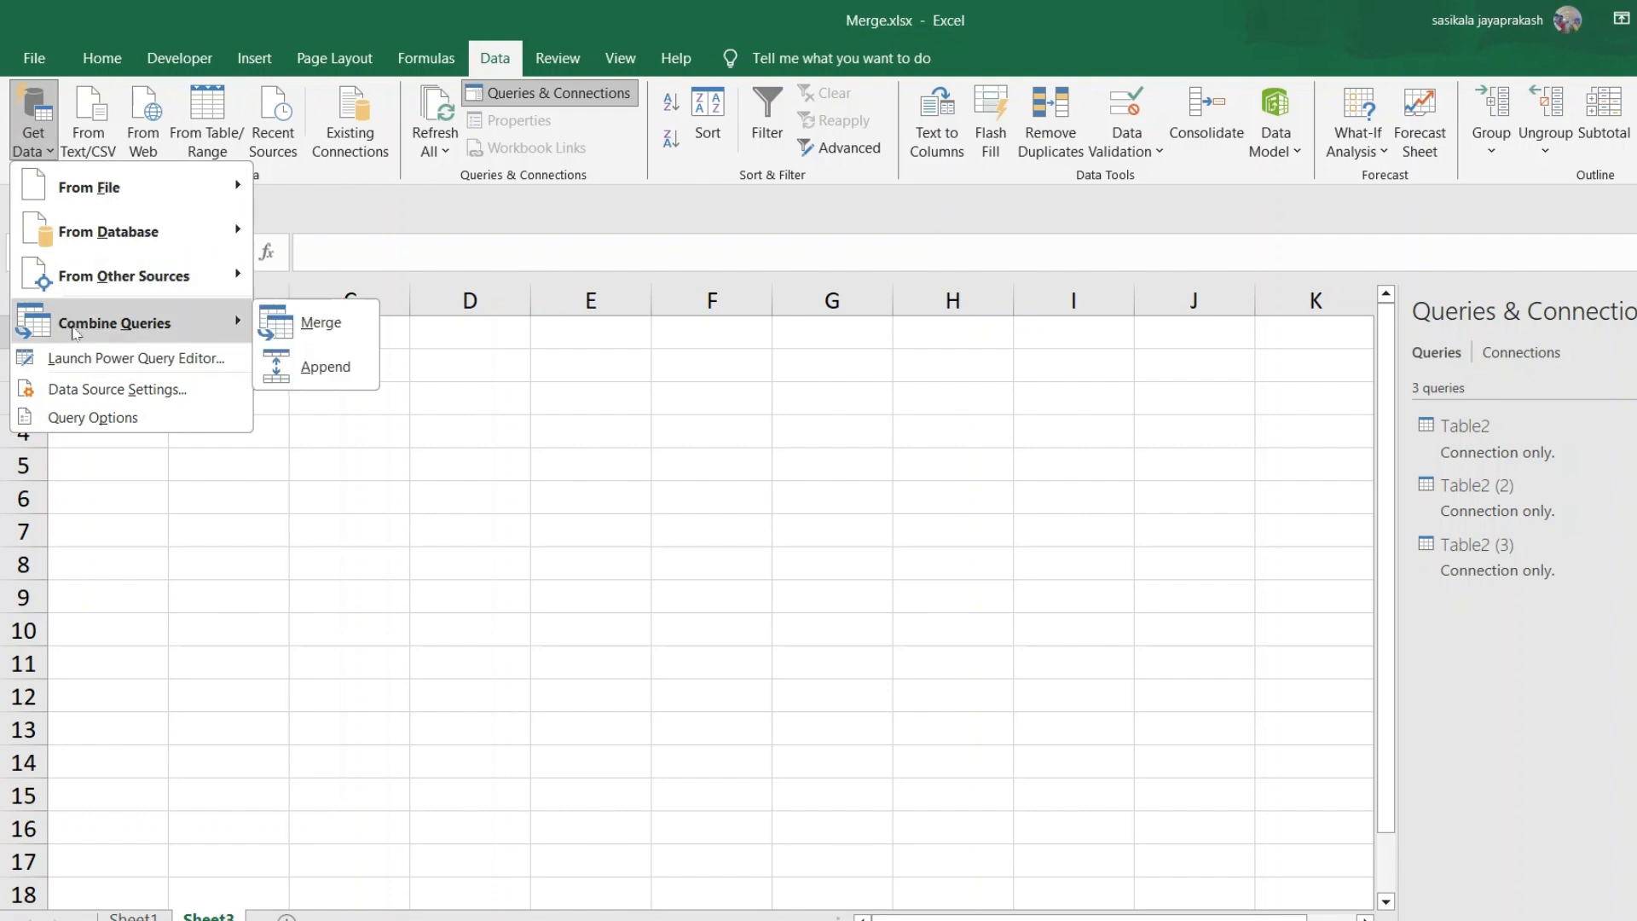
{"action": "left_click", "coordinate": [324, 367]}
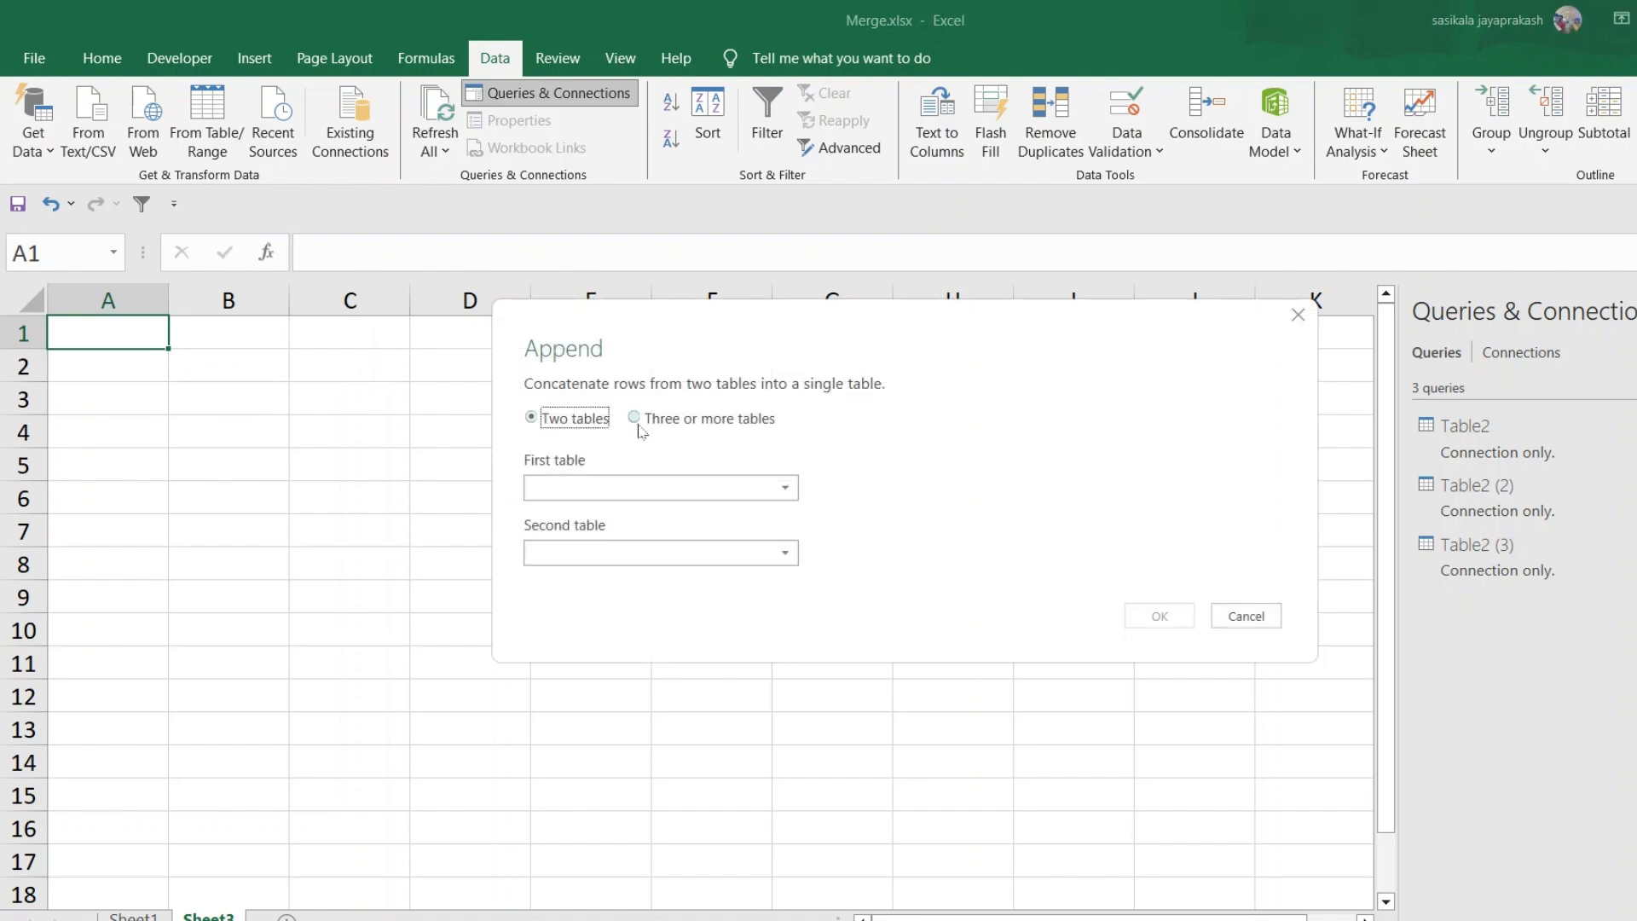
{"action": "left_click", "coordinate": [634, 418]}
{"action": "left_click", "coordinate": [597, 488]}
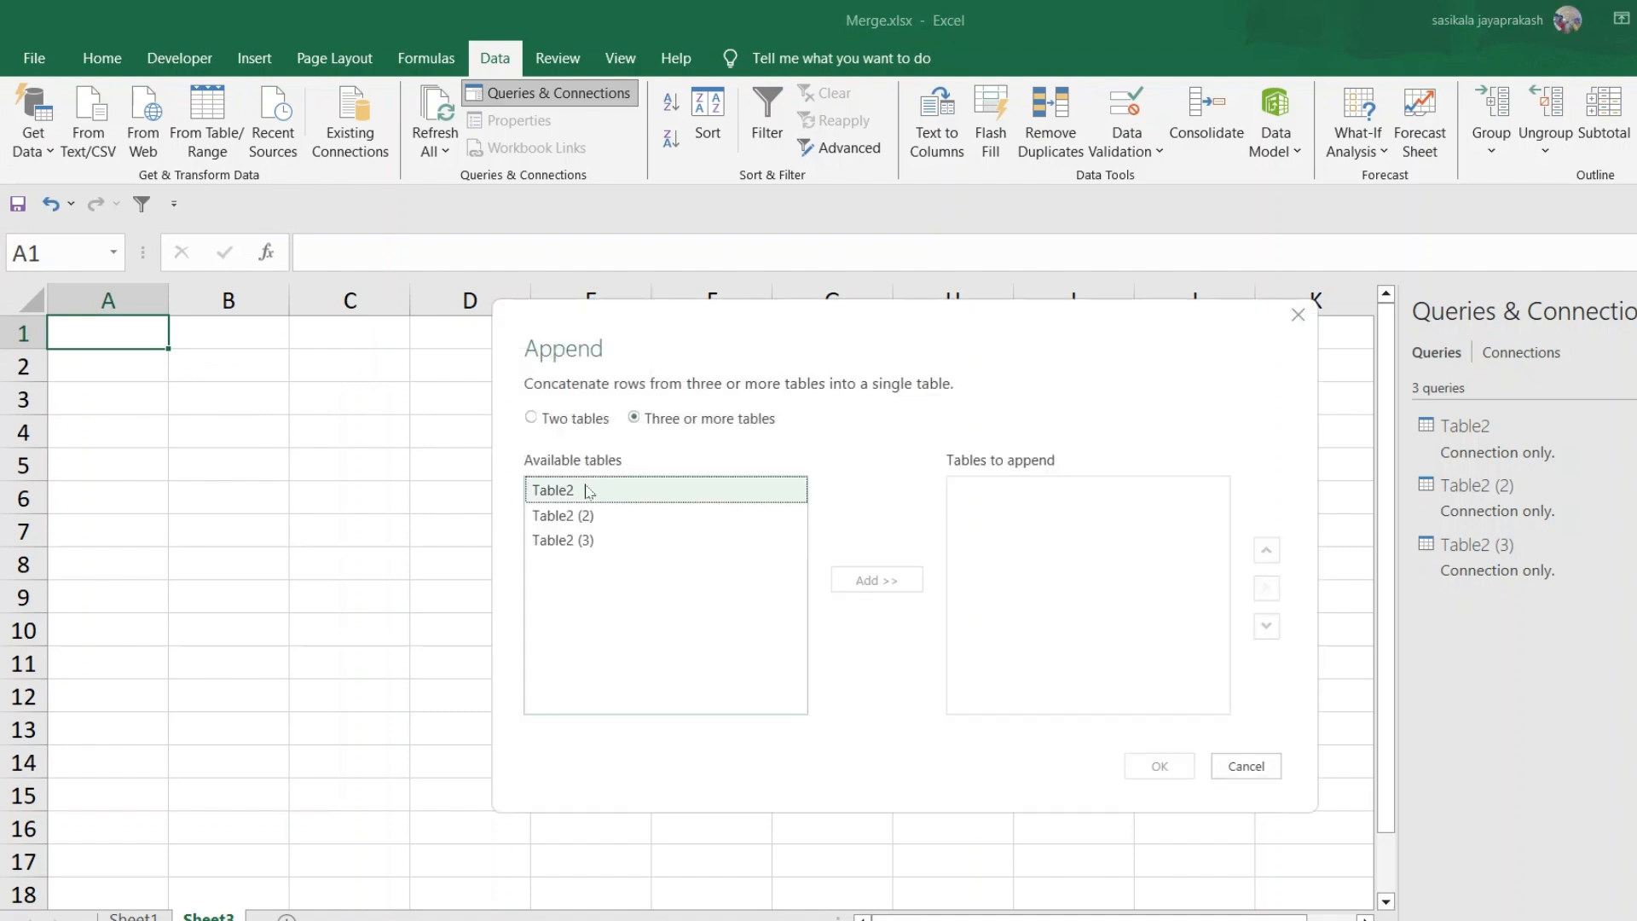
{"action": "left_click", "coordinate": [859, 589]}
{"action": "left_click", "coordinate": [628, 515]}
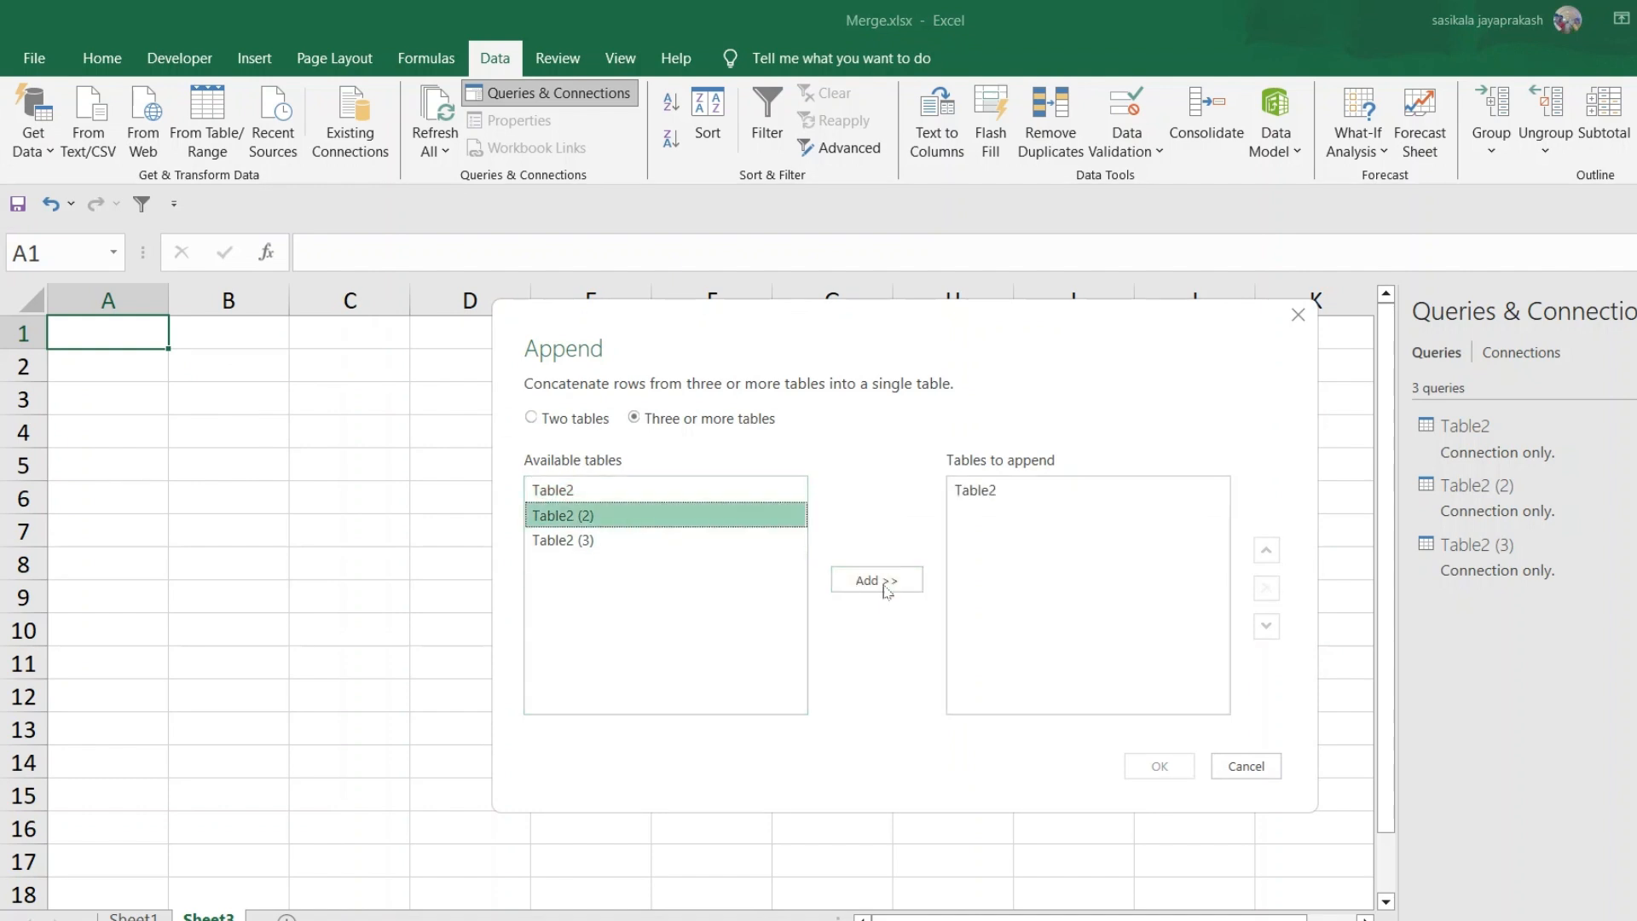
{"action": "left_click", "coordinate": [891, 585]}
{"action": "left_click", "coordinate": [652, 541]}
{"action": "left_click", "coordinate": [864, 583]}
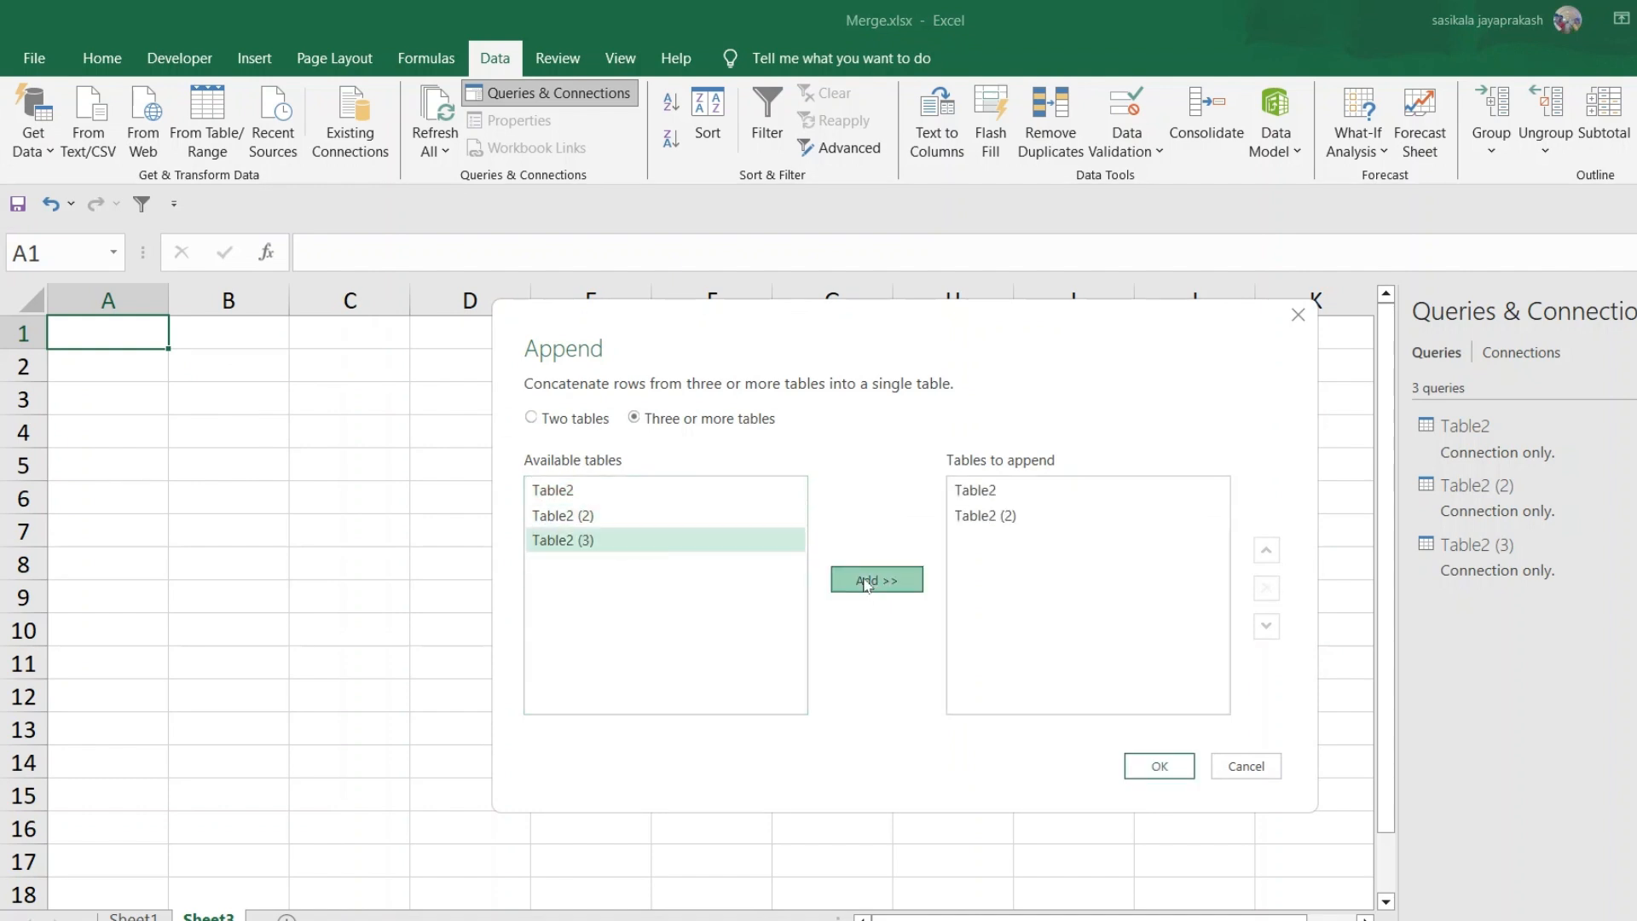
{"action": "left_click", "coordinate": [1158, 767]}
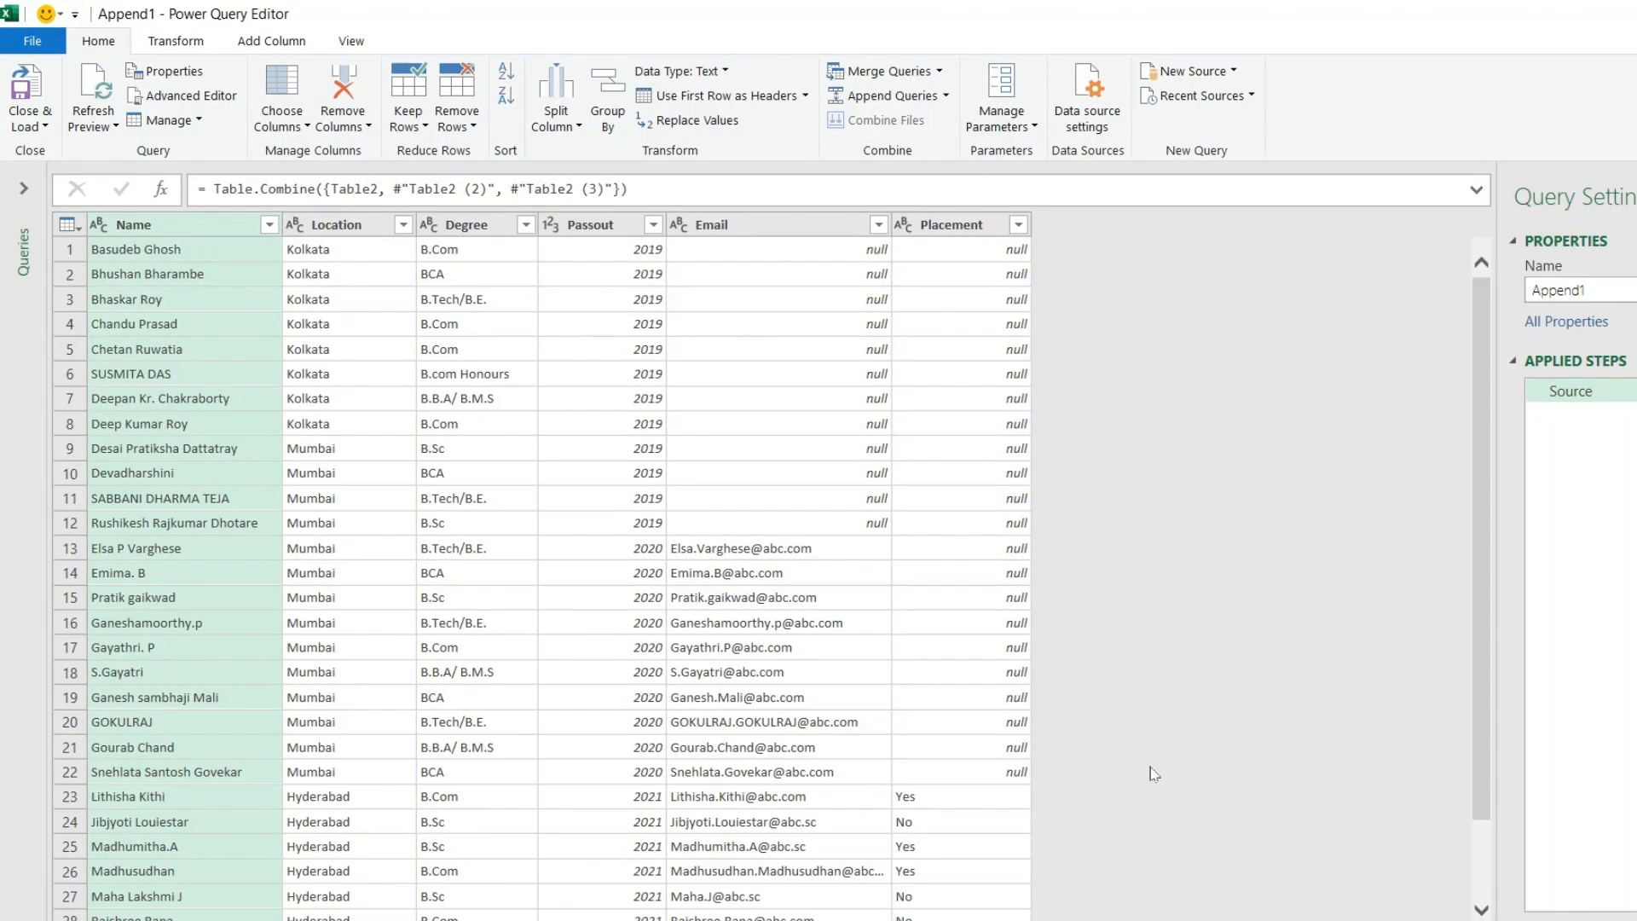
Review the appended rows in the Power Query Editor and compare them with the File2019 and File2020 source tables
{"action": "key", "text": "ctrl+shift+plus"}
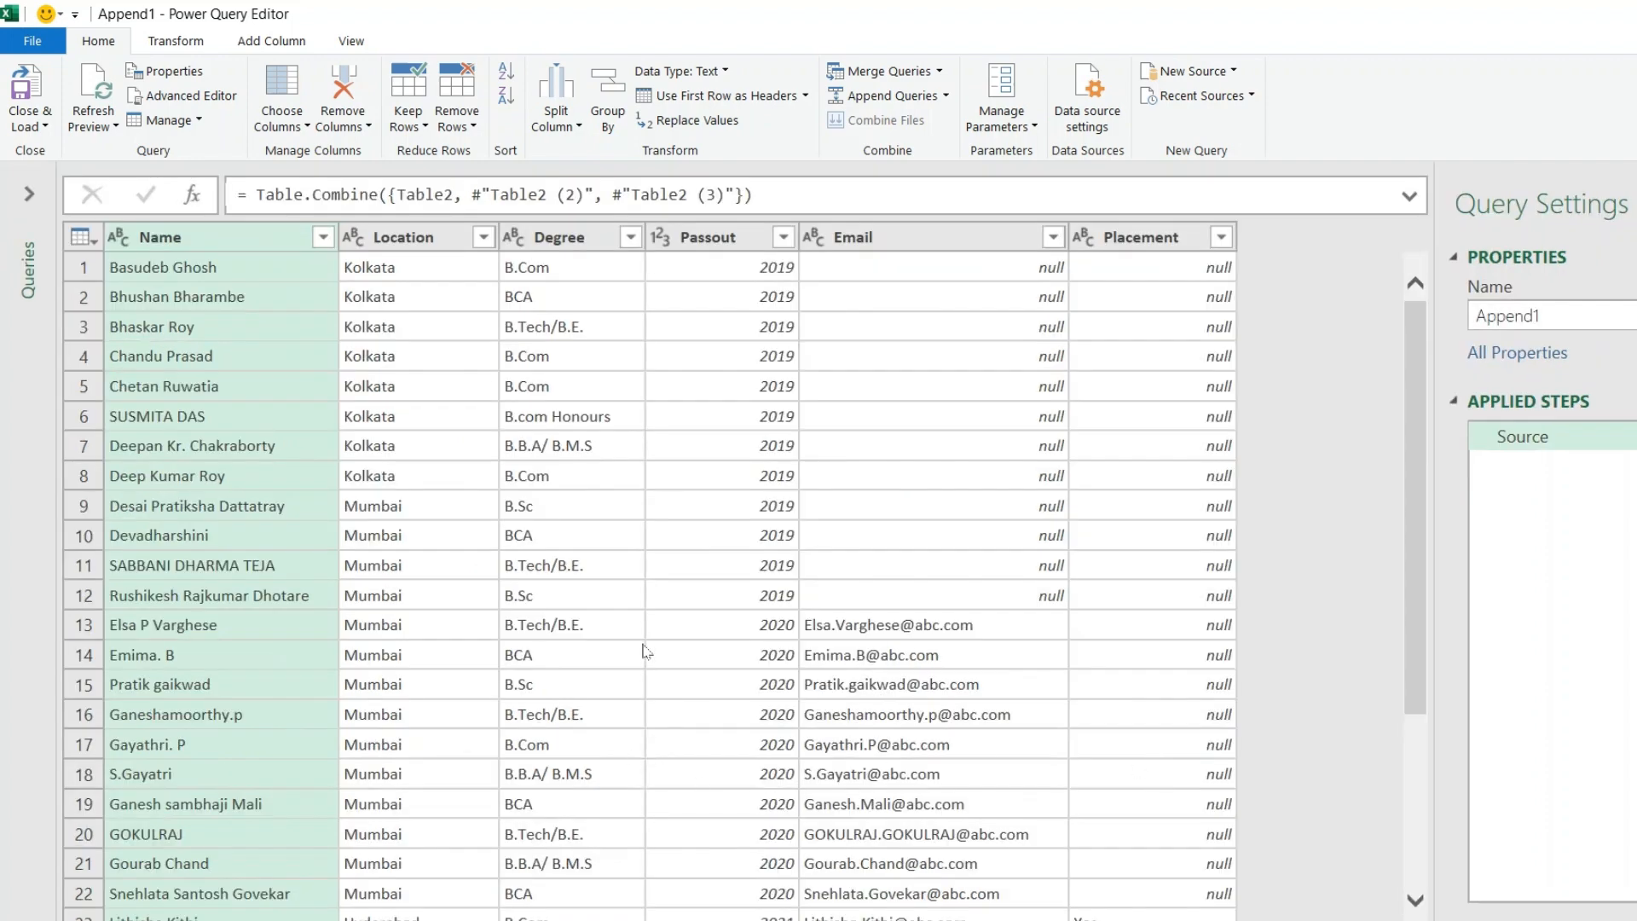
{"action": "scroll", "coordinate": [646, 648], "scroll_direction": "down", "scroll_amount": 3}
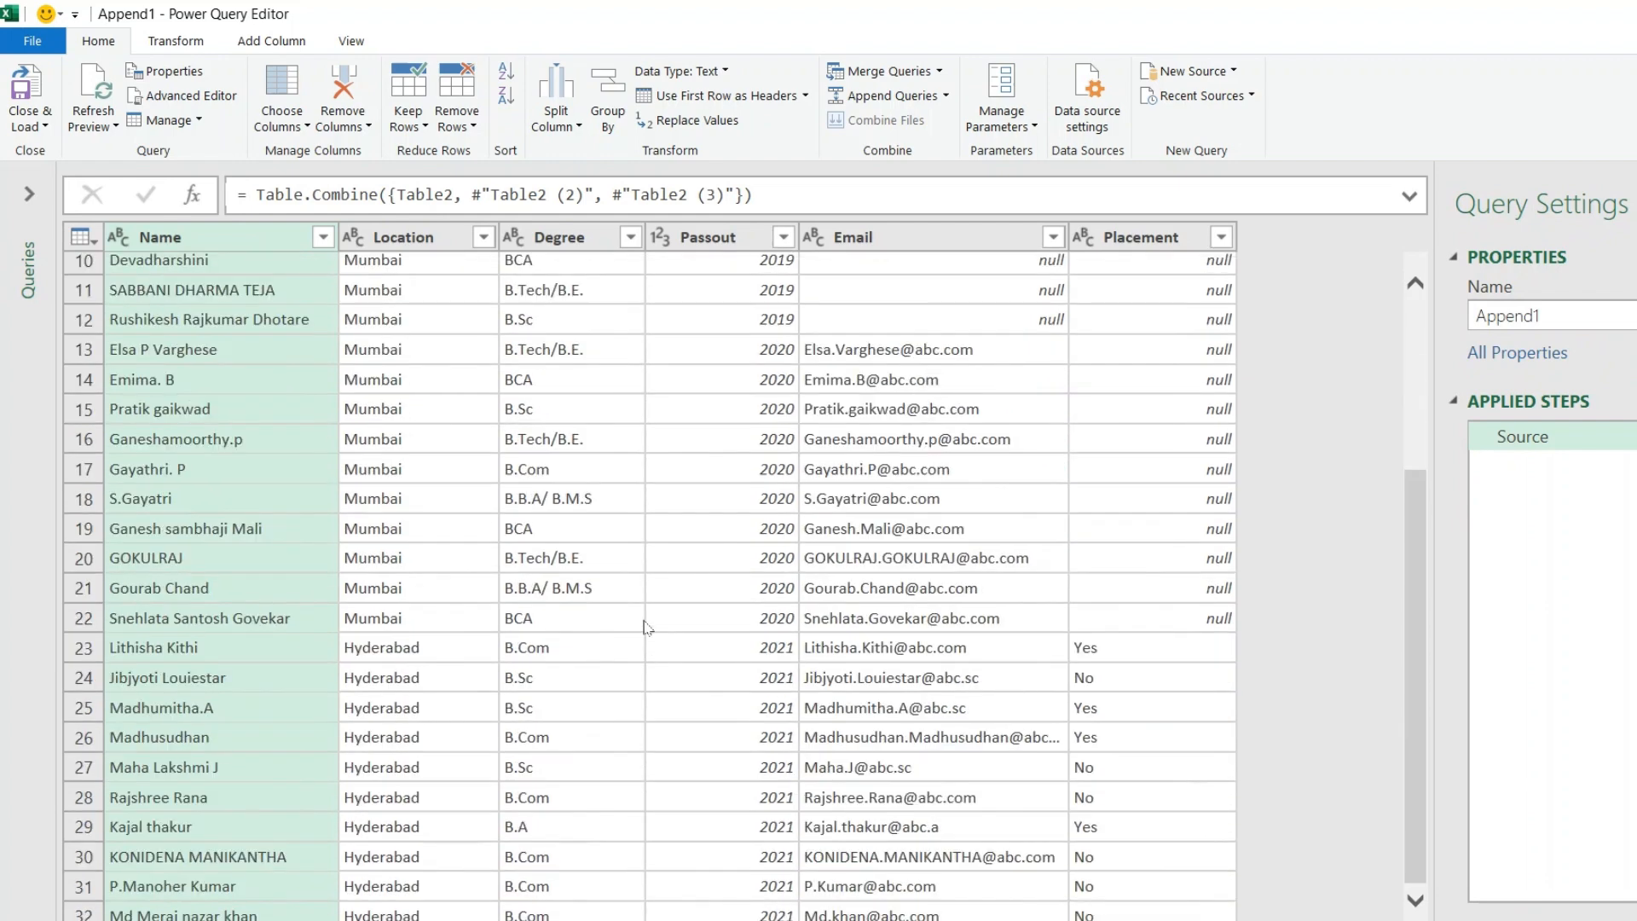
{"action": "scroll", "coordinate": [646, 627], "scroll_direction": "up", "scroll_amount": 3}
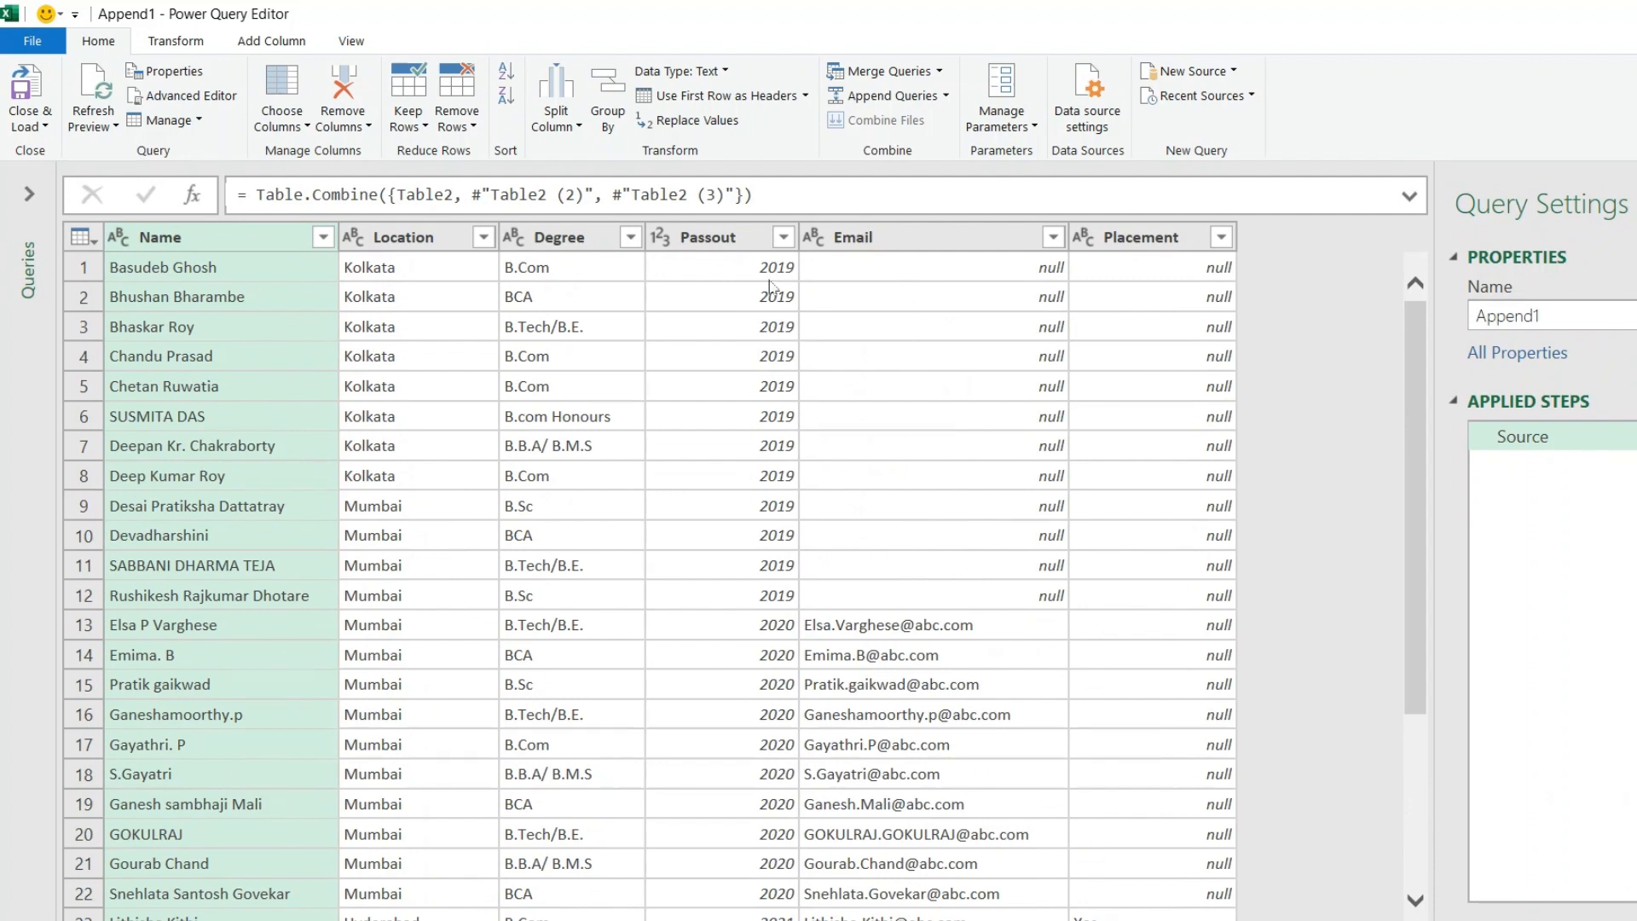
{"action": "mouse_move", "coordinate": [718, 919]}
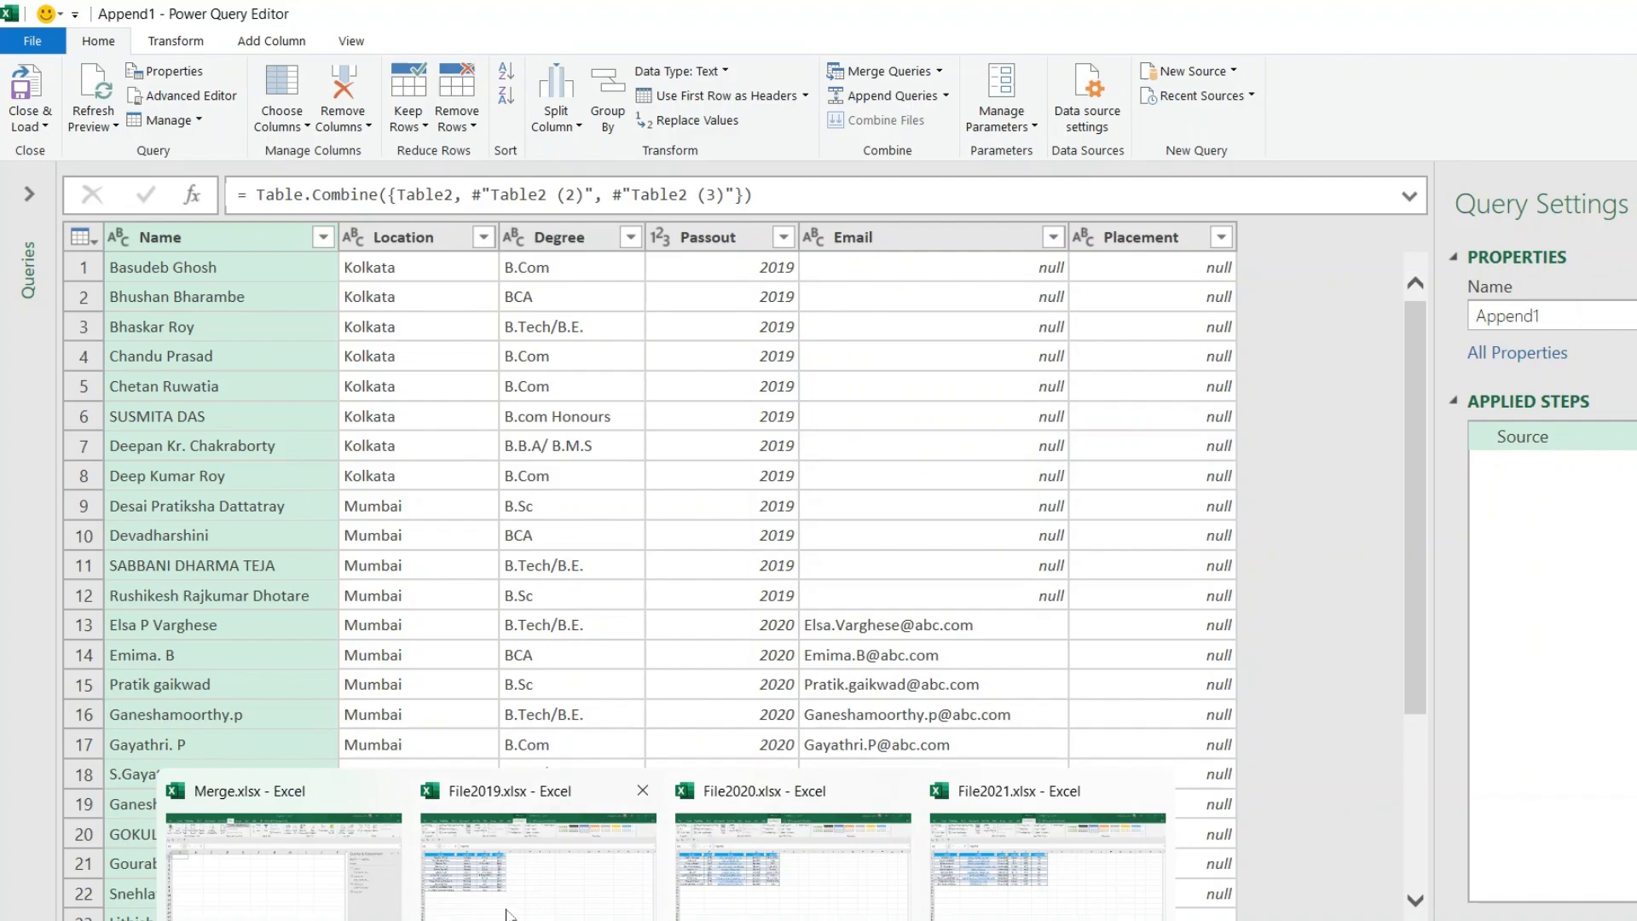
{"action": "left_click", "coordinate": [512, 912]}
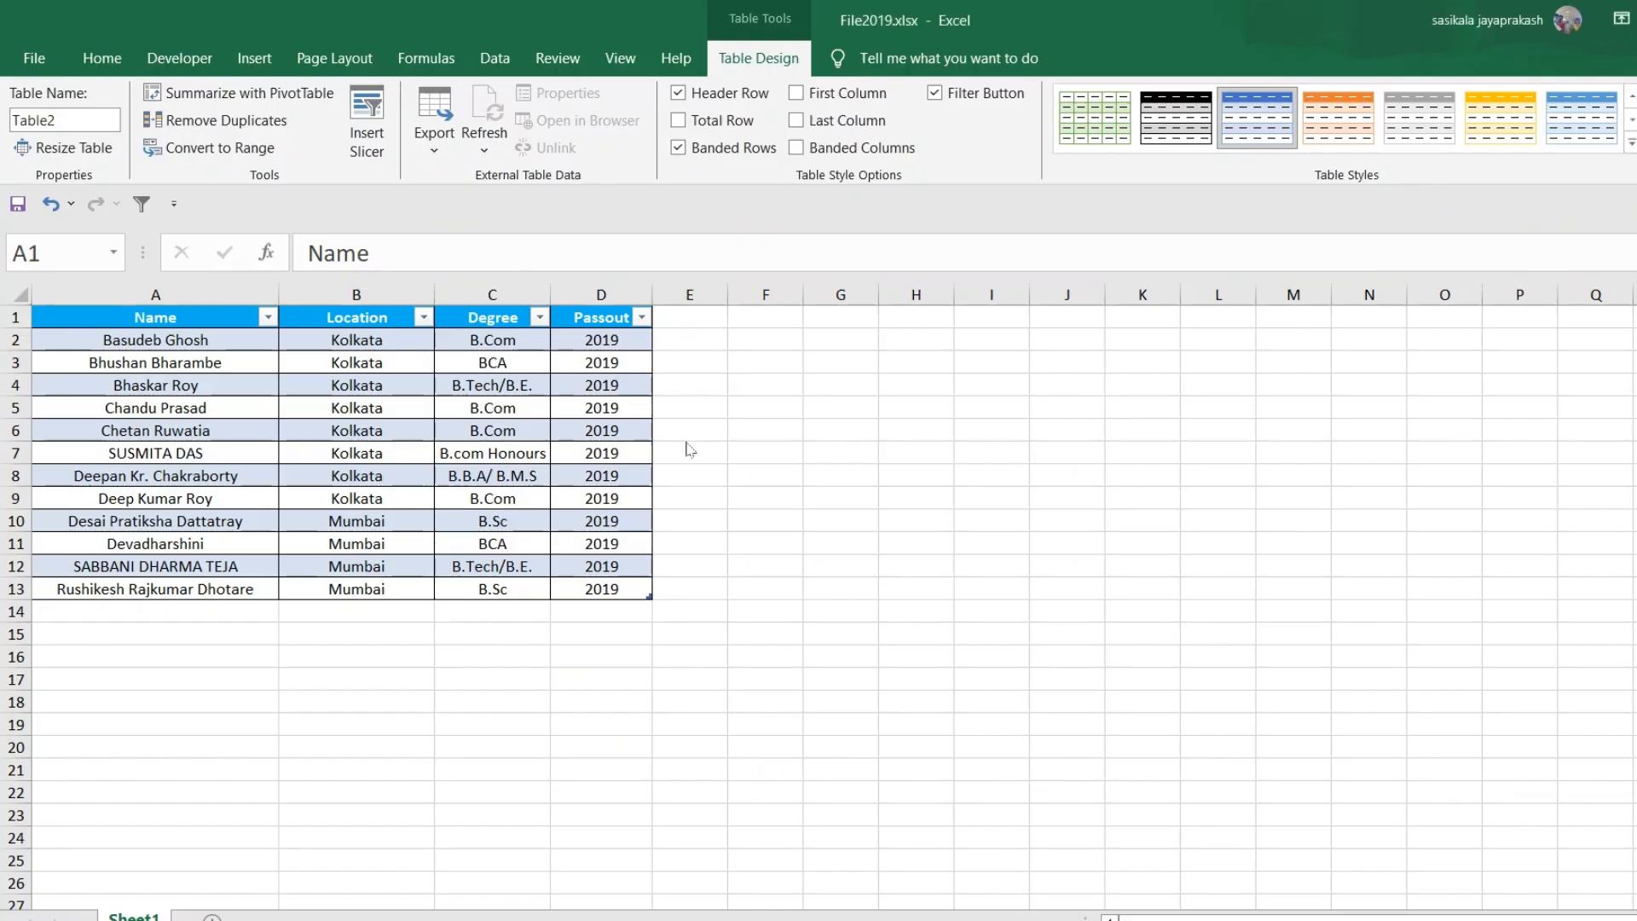
{"action": "key", "text": "alt+Tab"}
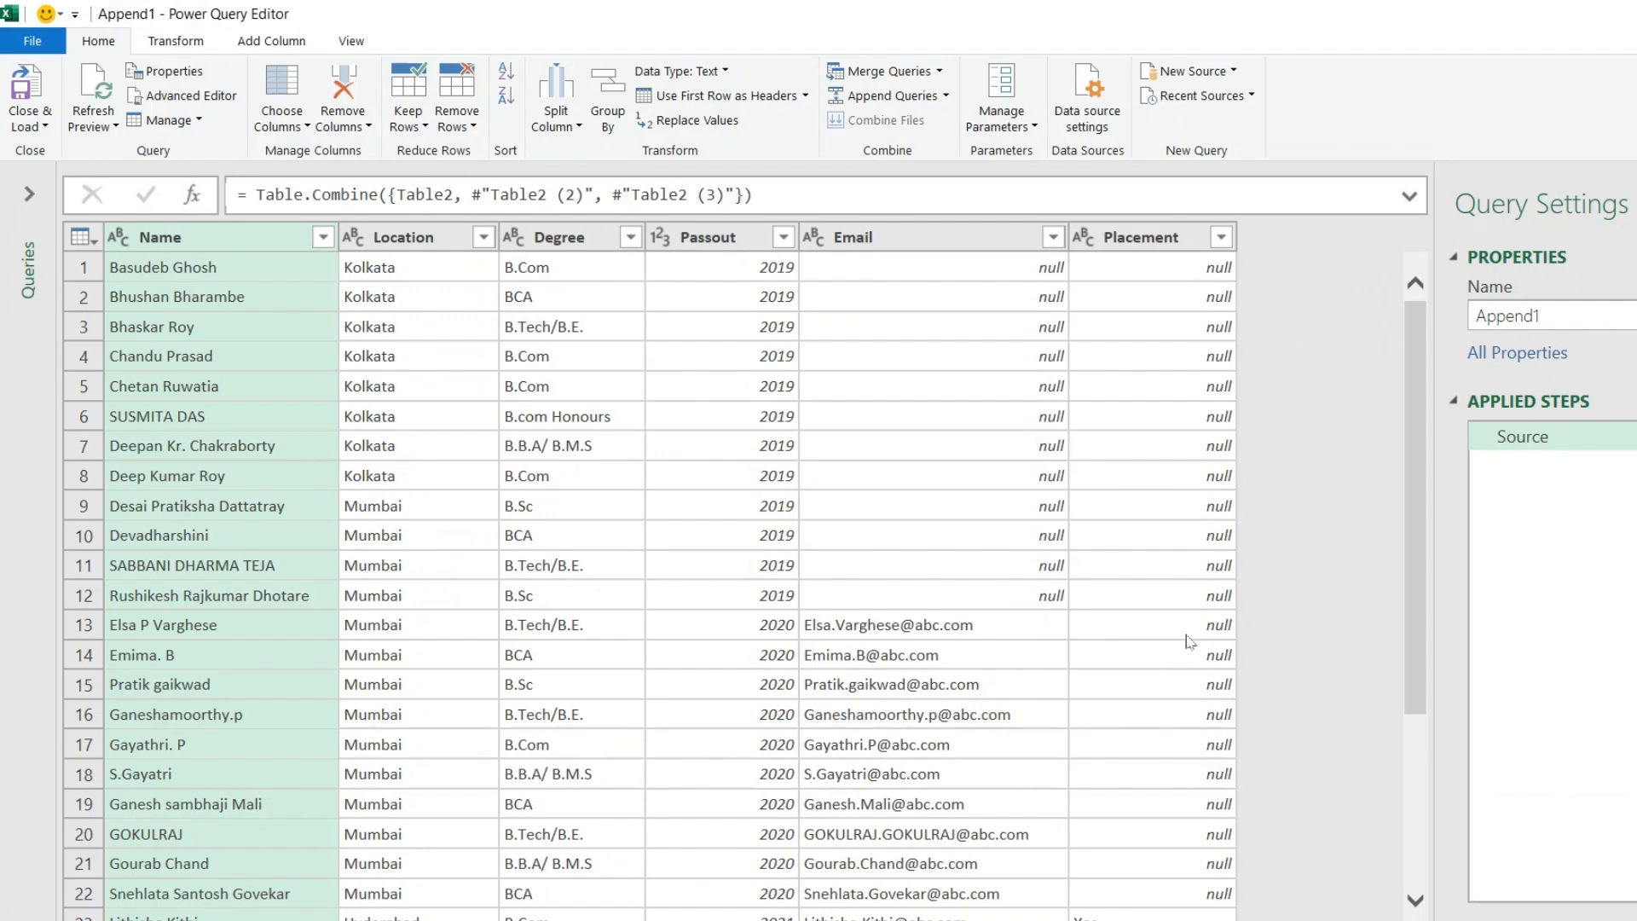
{"action": "key", "text": "alt+Tab"}
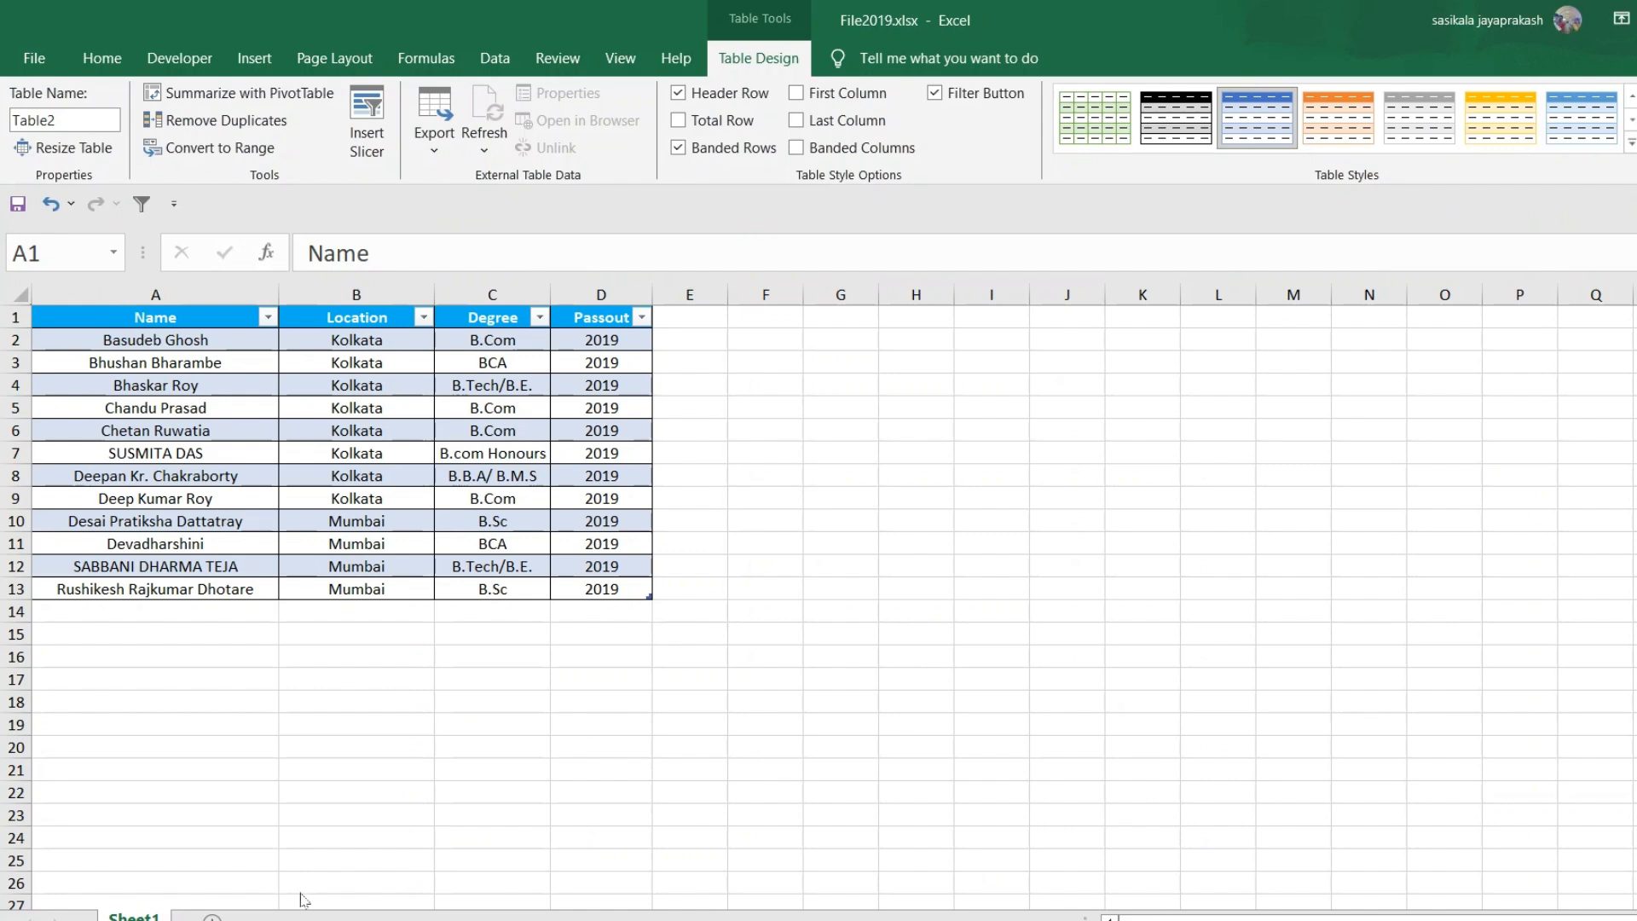
{"action": "key", "text": "alt+Tab"}
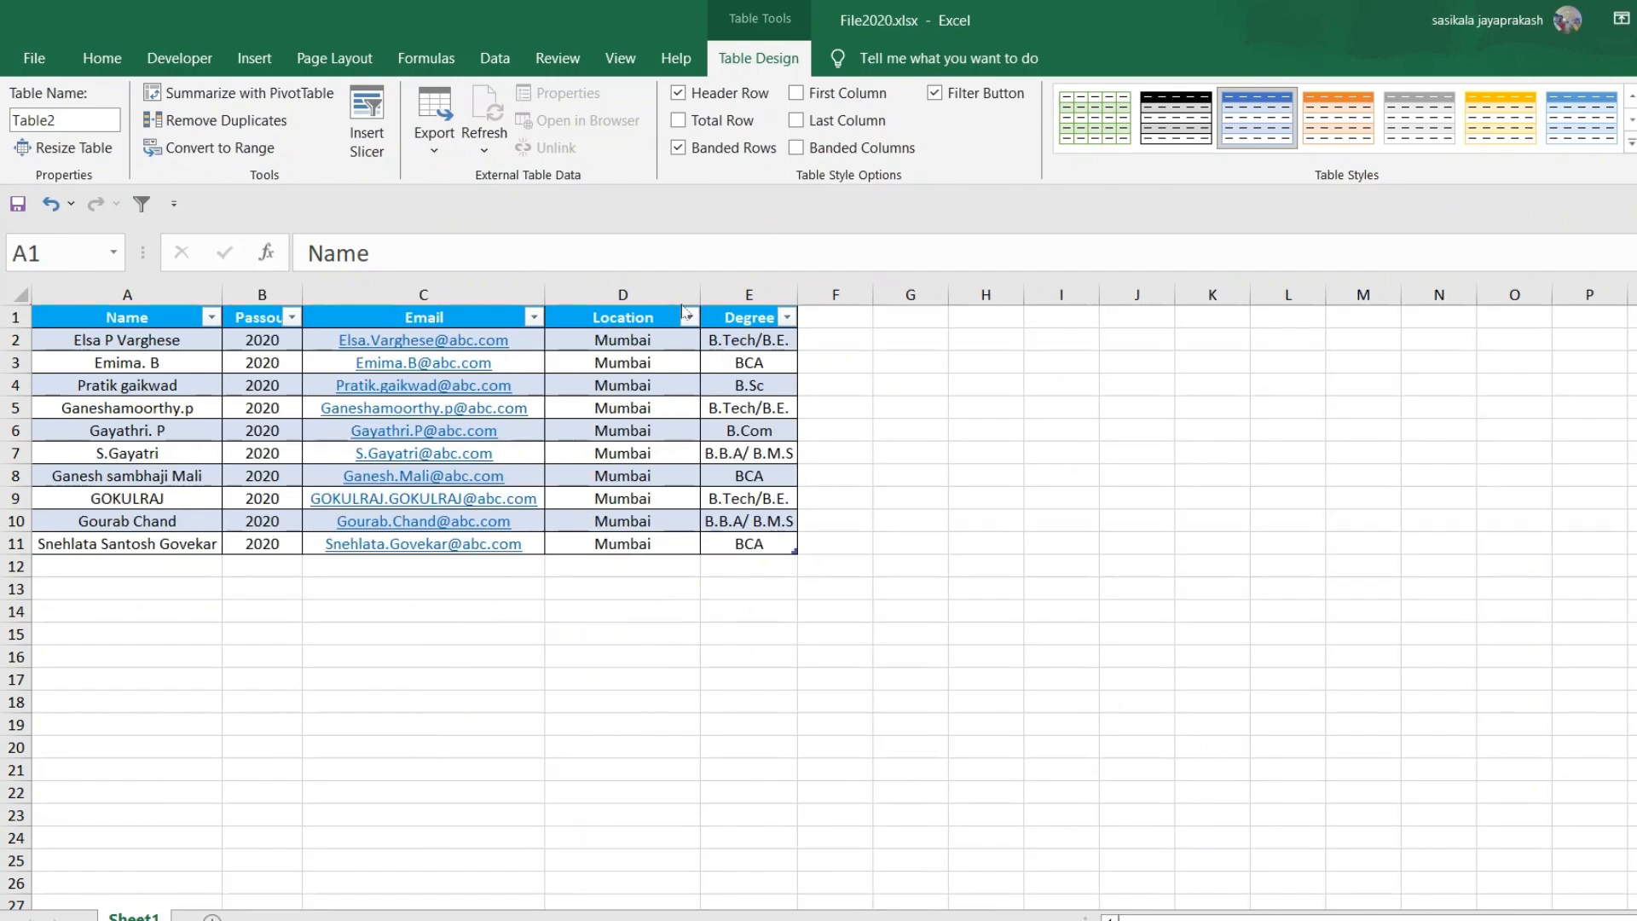
{"action": "key", "text": "alt+Tab"}
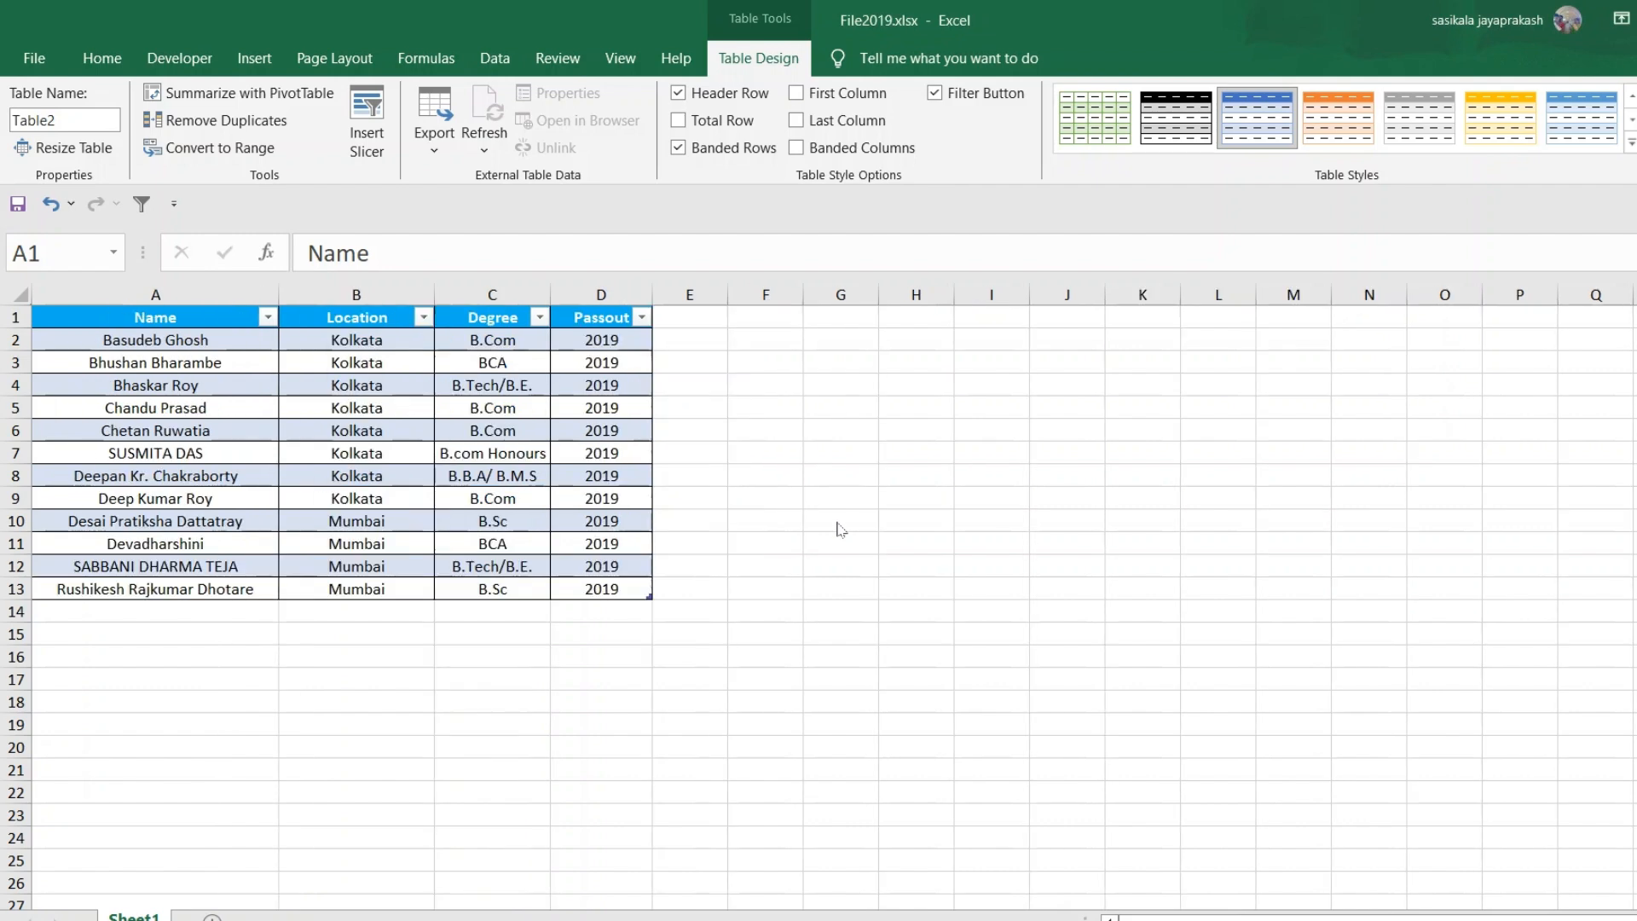
{"action": "mouse_move", "coordinate": [666, 920]}
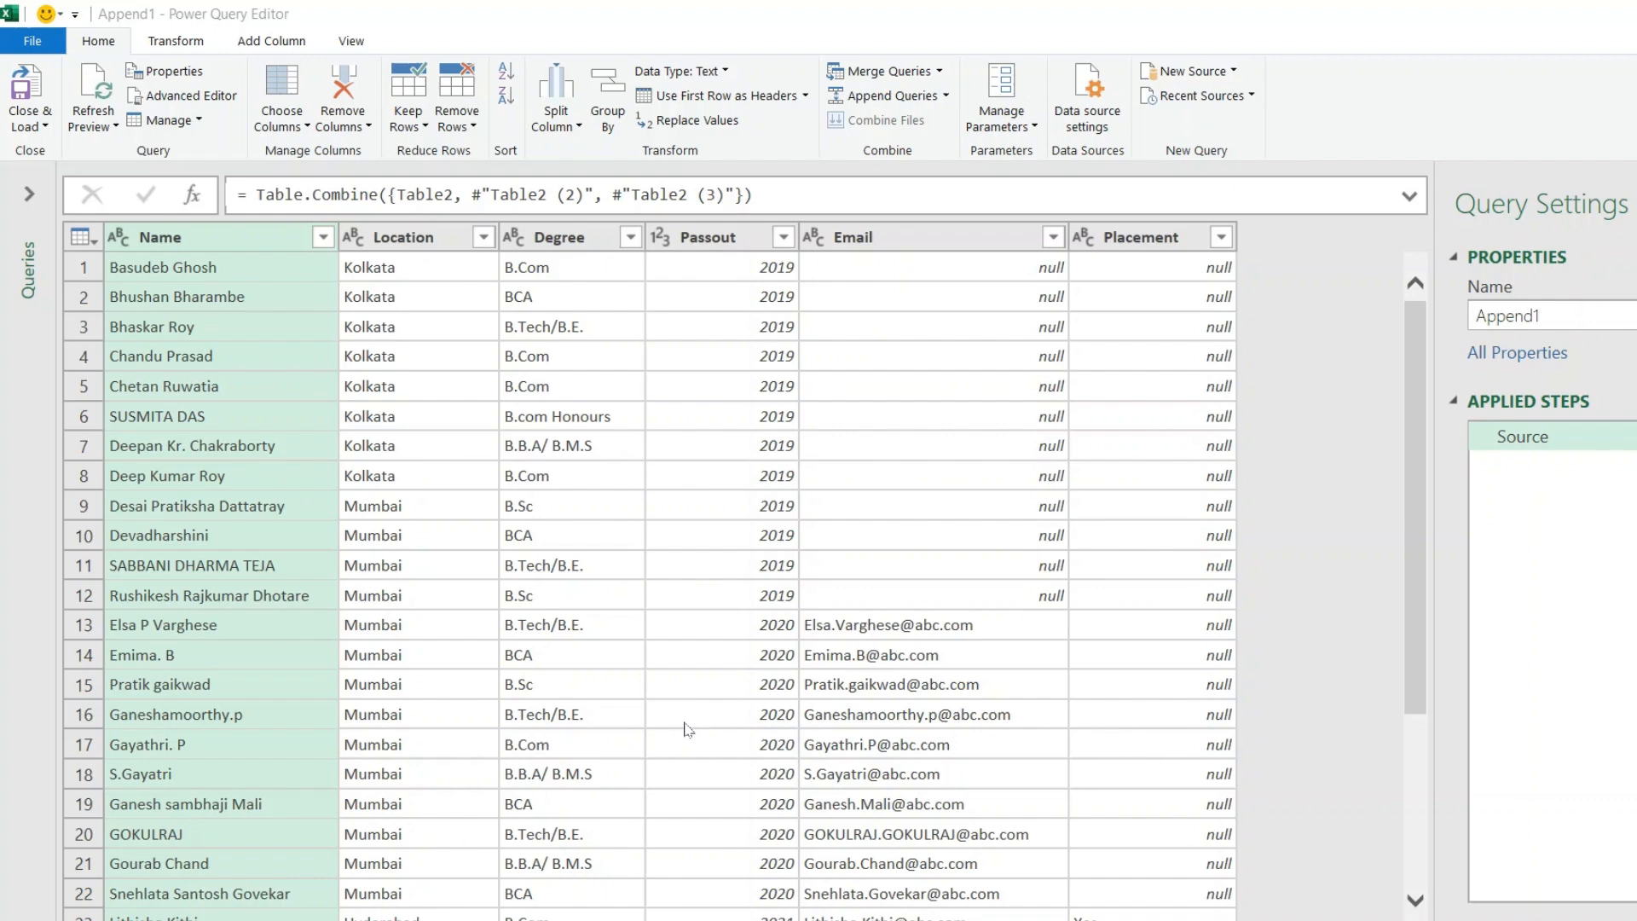
{"action": "scroll", "coordinate": [688, 726], "scroll_direction": "down", "scroll_amount": 3}
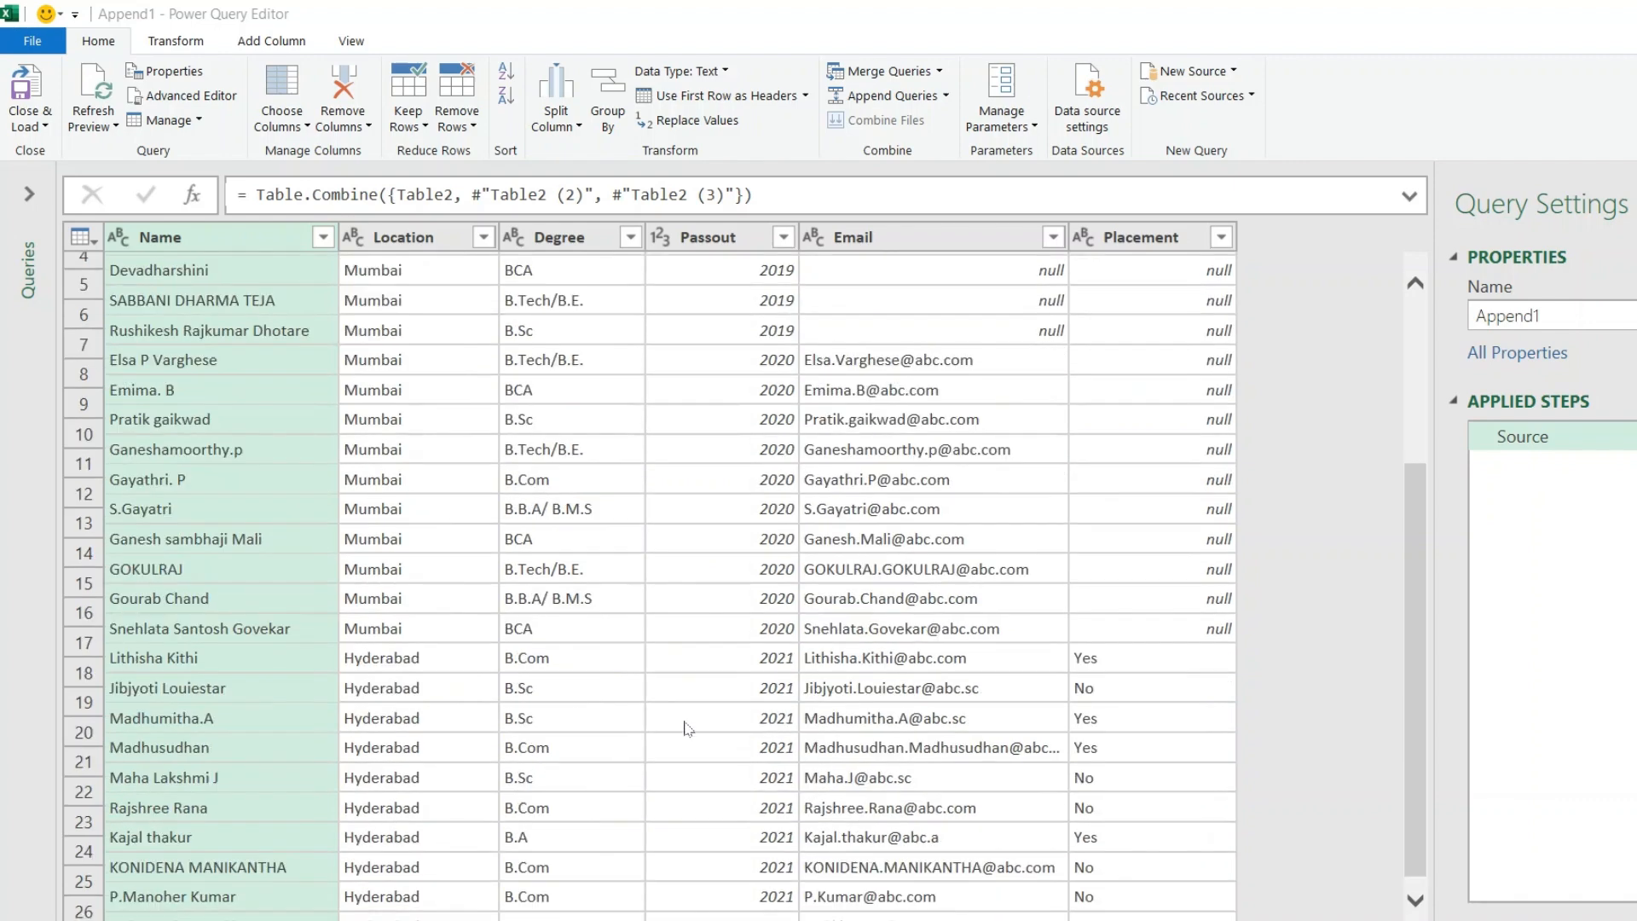
{"action": "scroll", "coordinate": [687, 727], "scroll_direction": "up", "scroll_amount": 3}
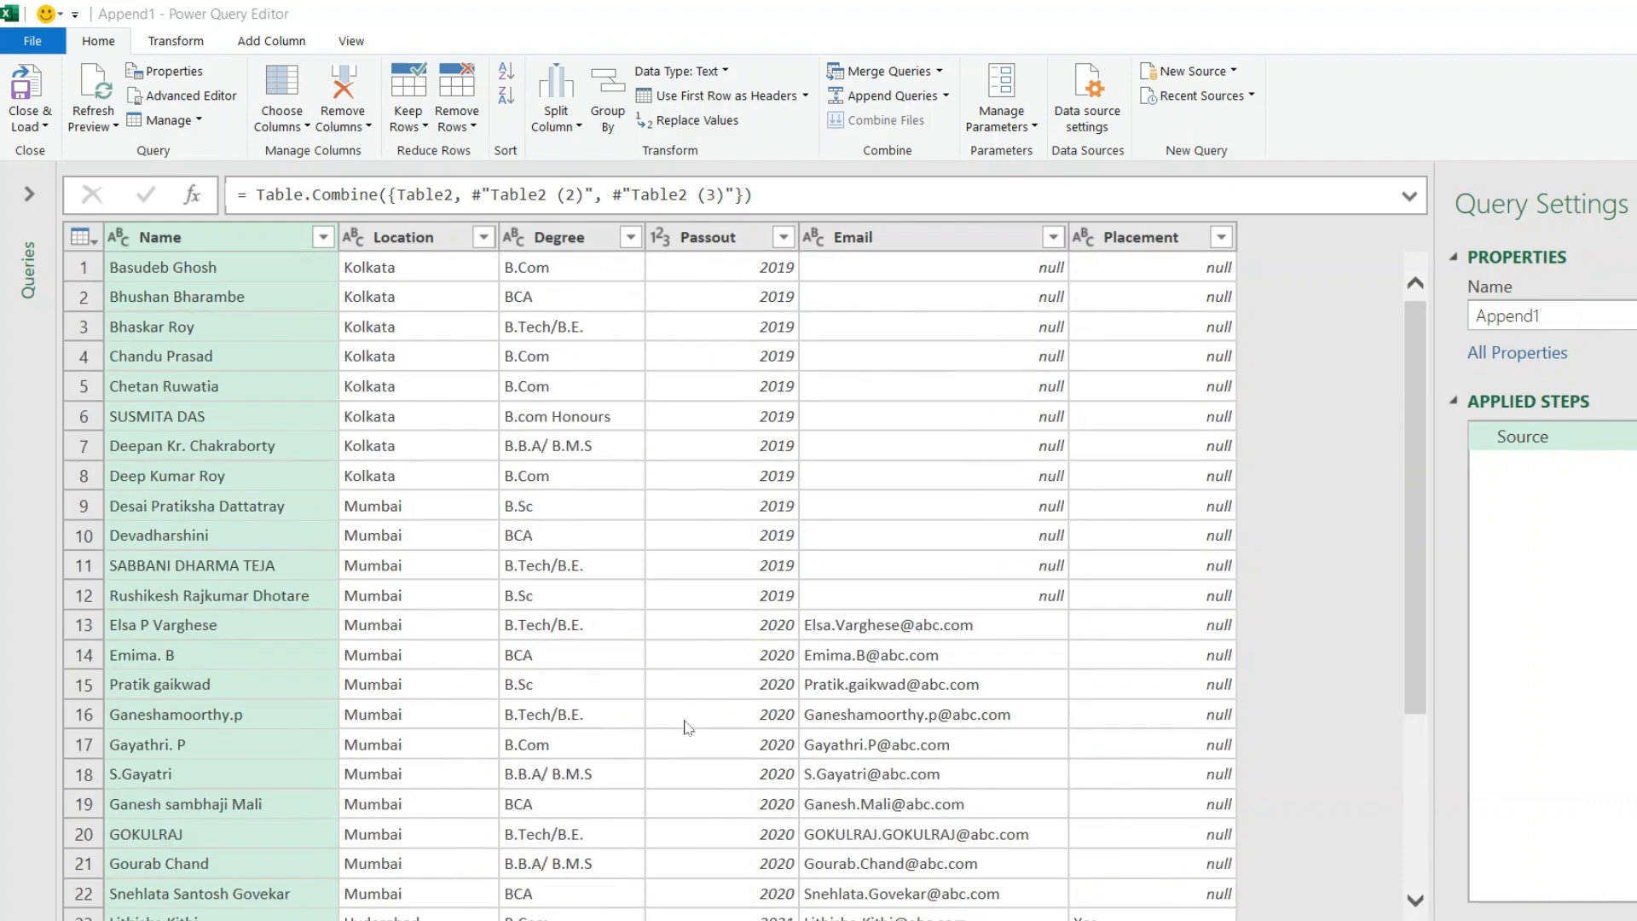
Close and load the appended query as a table on the existing worksheet at Sheet3!$A$1
{"action": "left_click", "coordinate": [41, 126]}
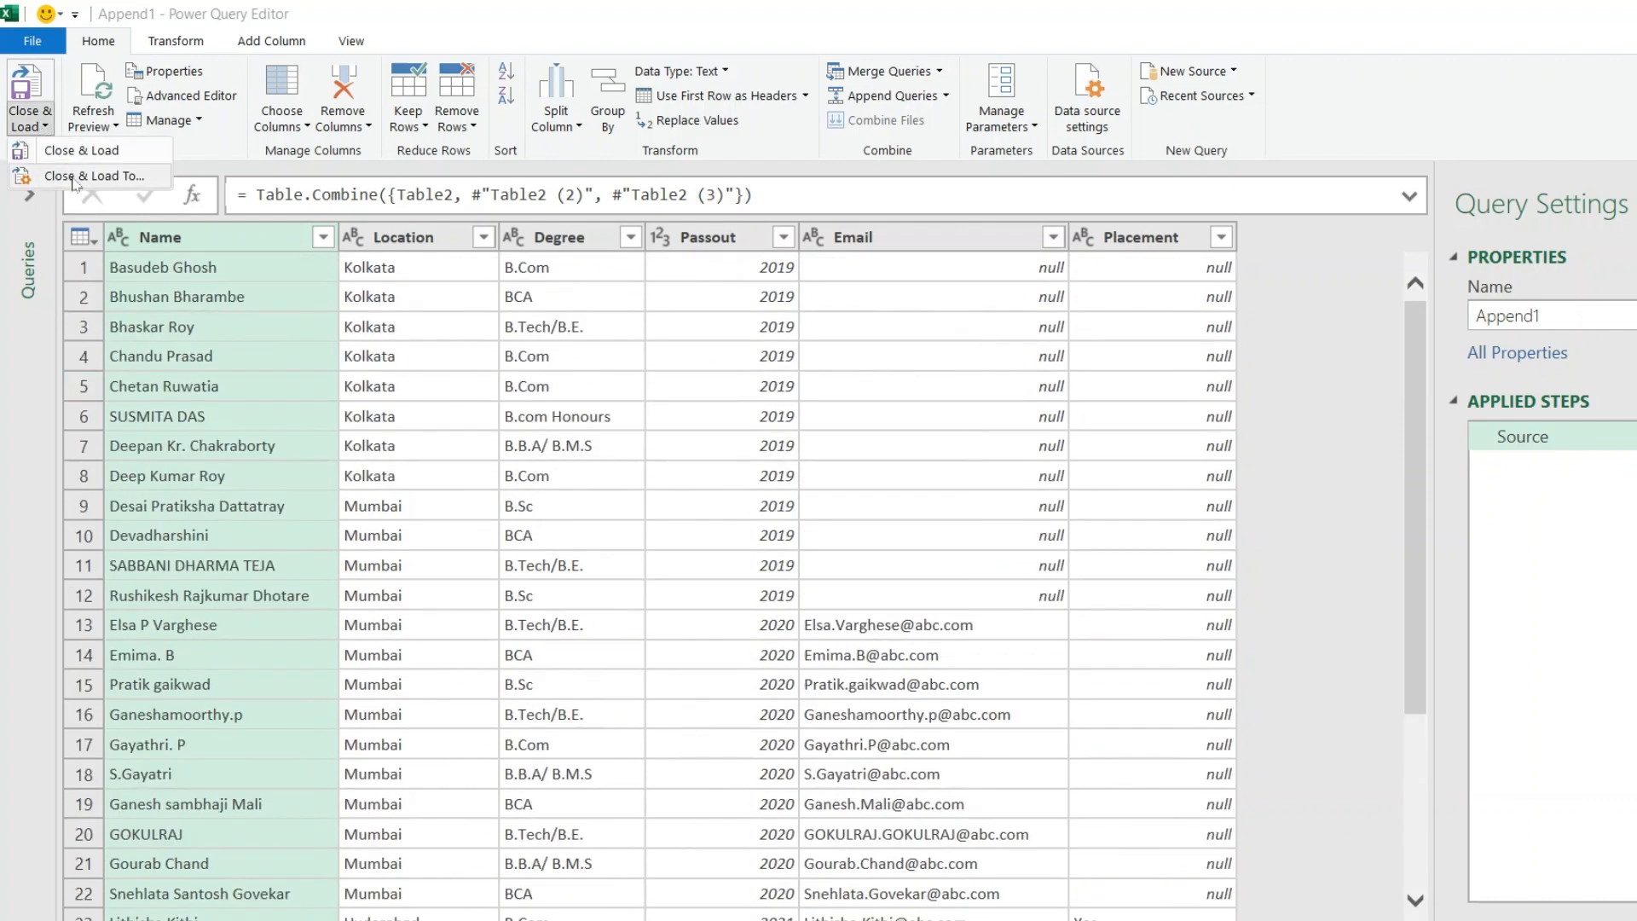
{"action": "left_click", "coordinate": [73, 179]}
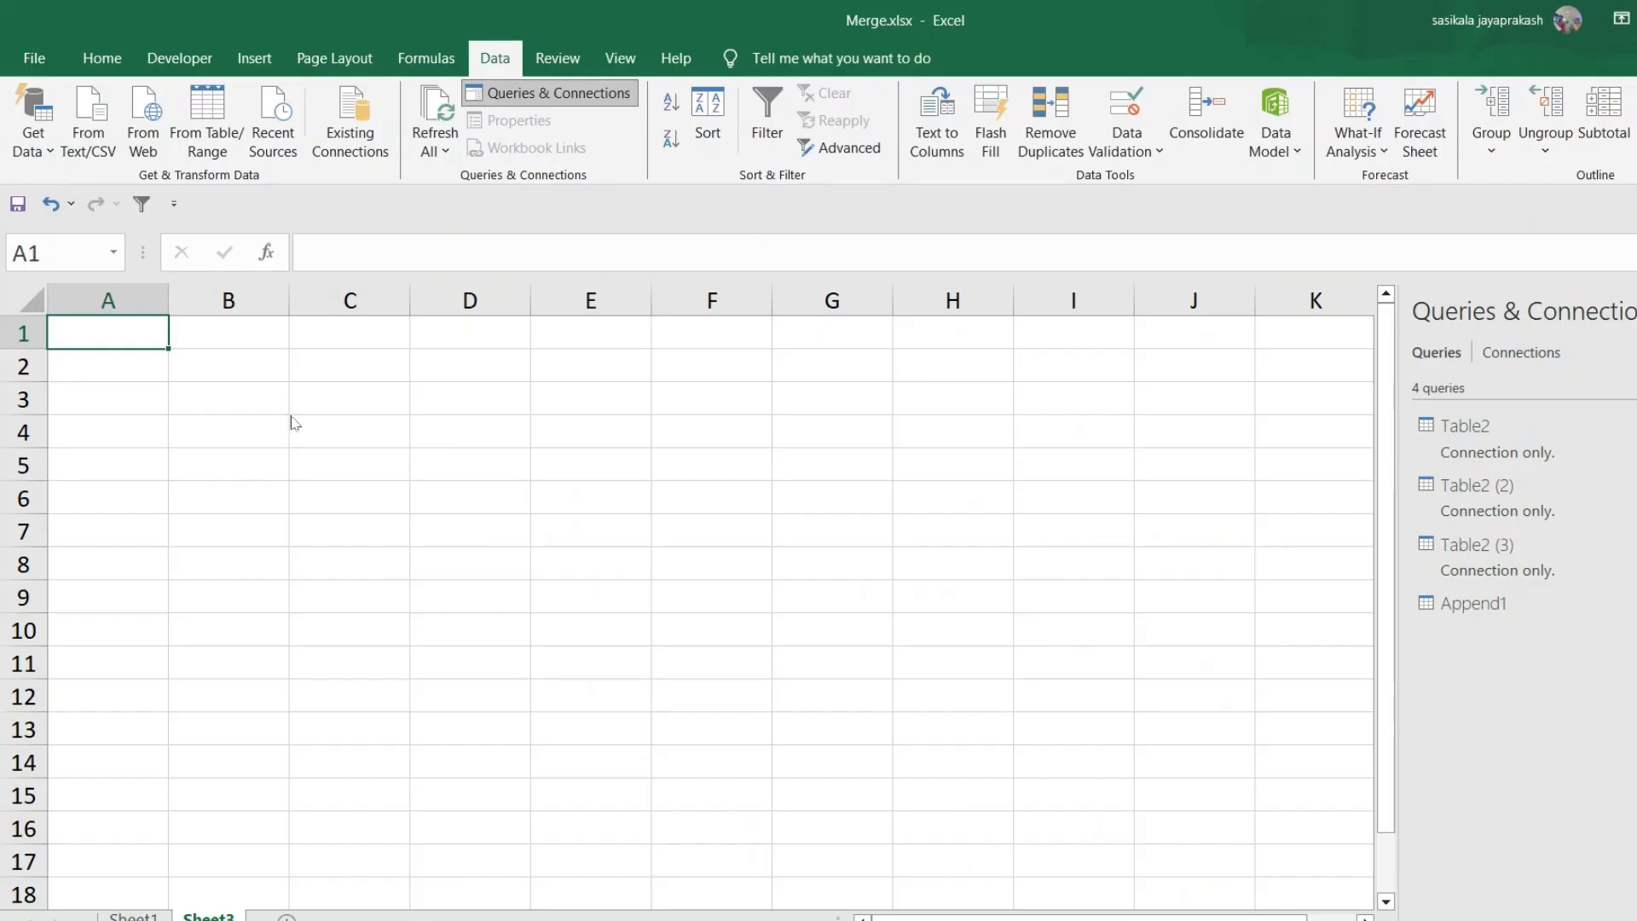
{"action": "left_click", "coordinate": [812, 590]}
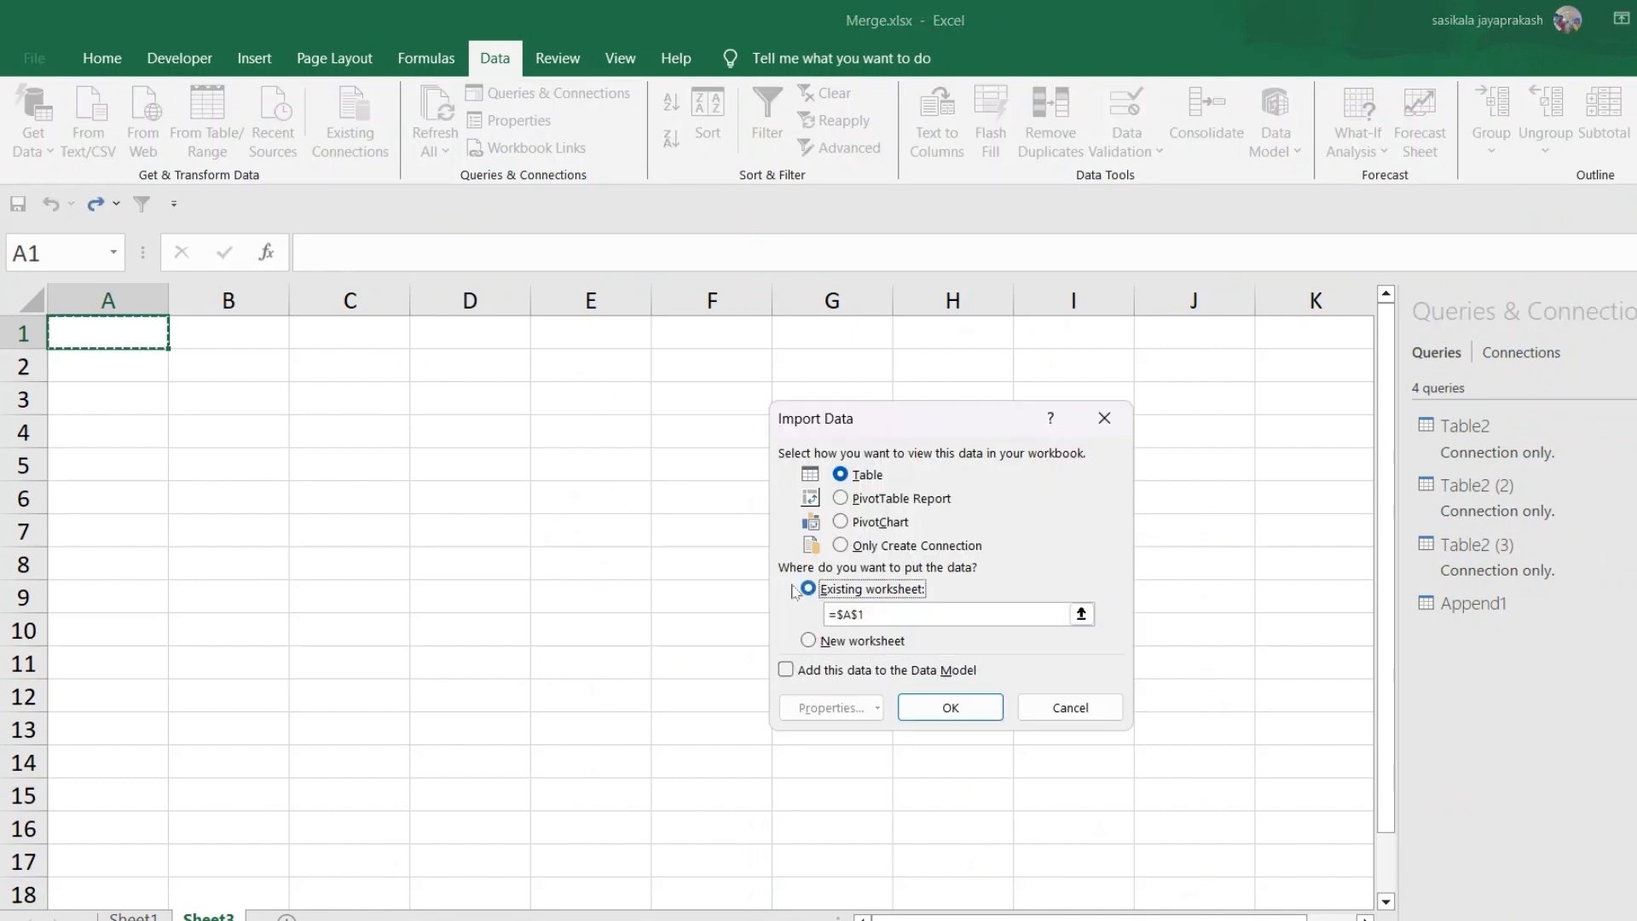
{"action": "left_click", "coordinate": [943, 709]}
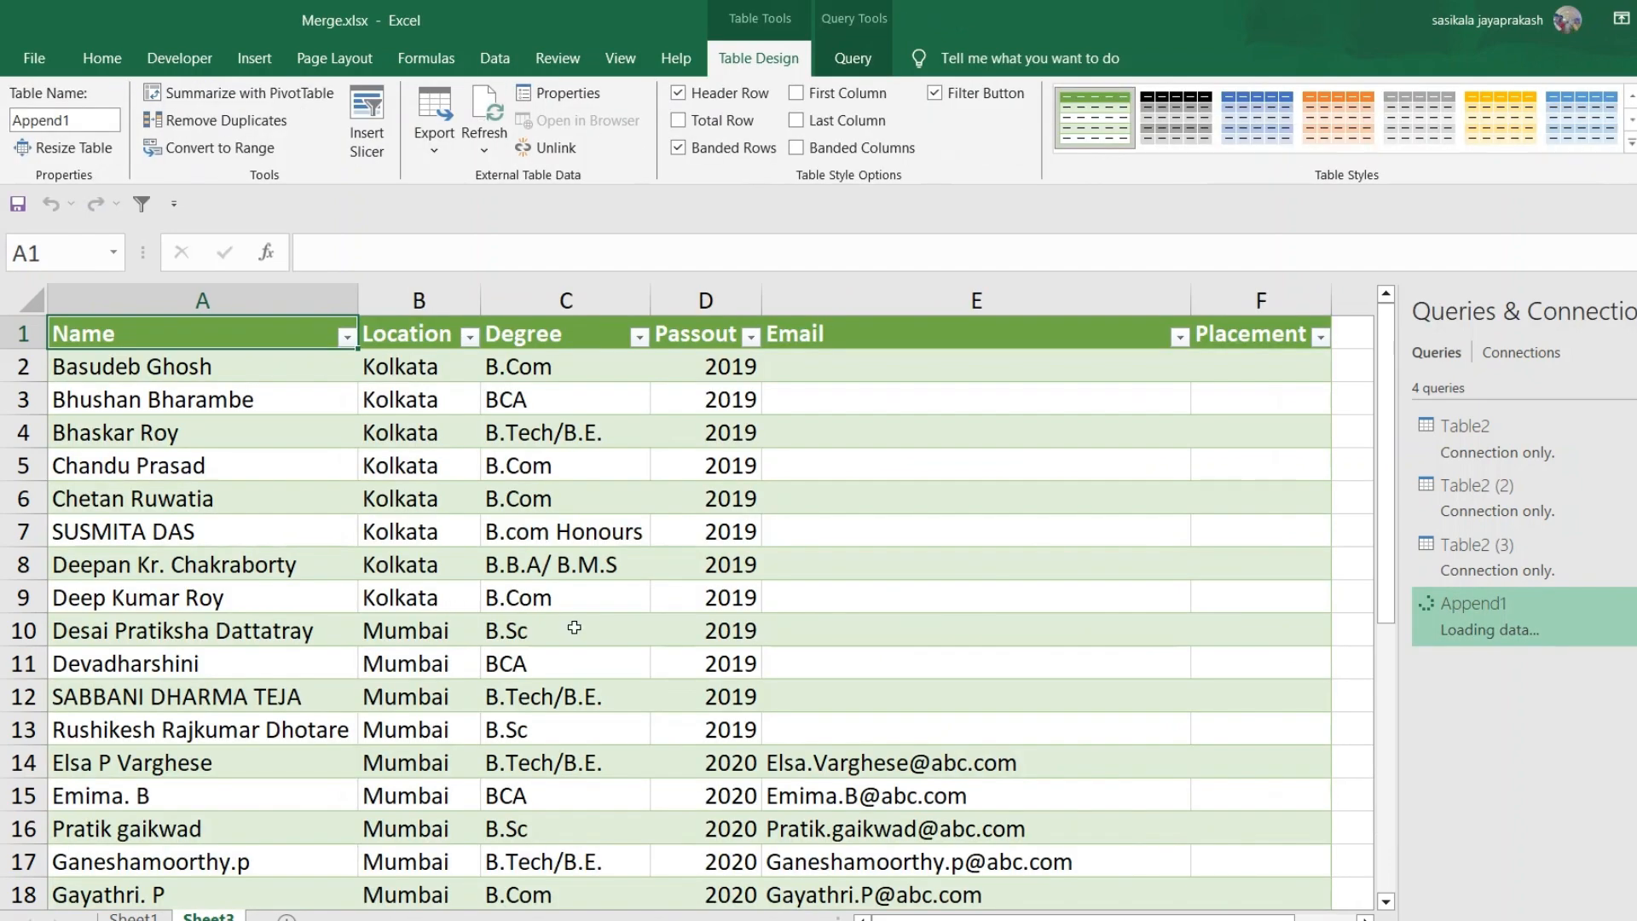
Scroll through the loaded combined table to check all rows
{"action": "scroll", "coordinate": [574, 627], "scroll_direction": "down", "scroll_amount": 8}
{"action": "scroll", "coordinate": [574, 628], "scroll_direction": "up", "scroll_amount": 8}
{"action": "scroll", "coordinate": [865, 468], "scroll_direction": "down", "scroll_amount": 2}
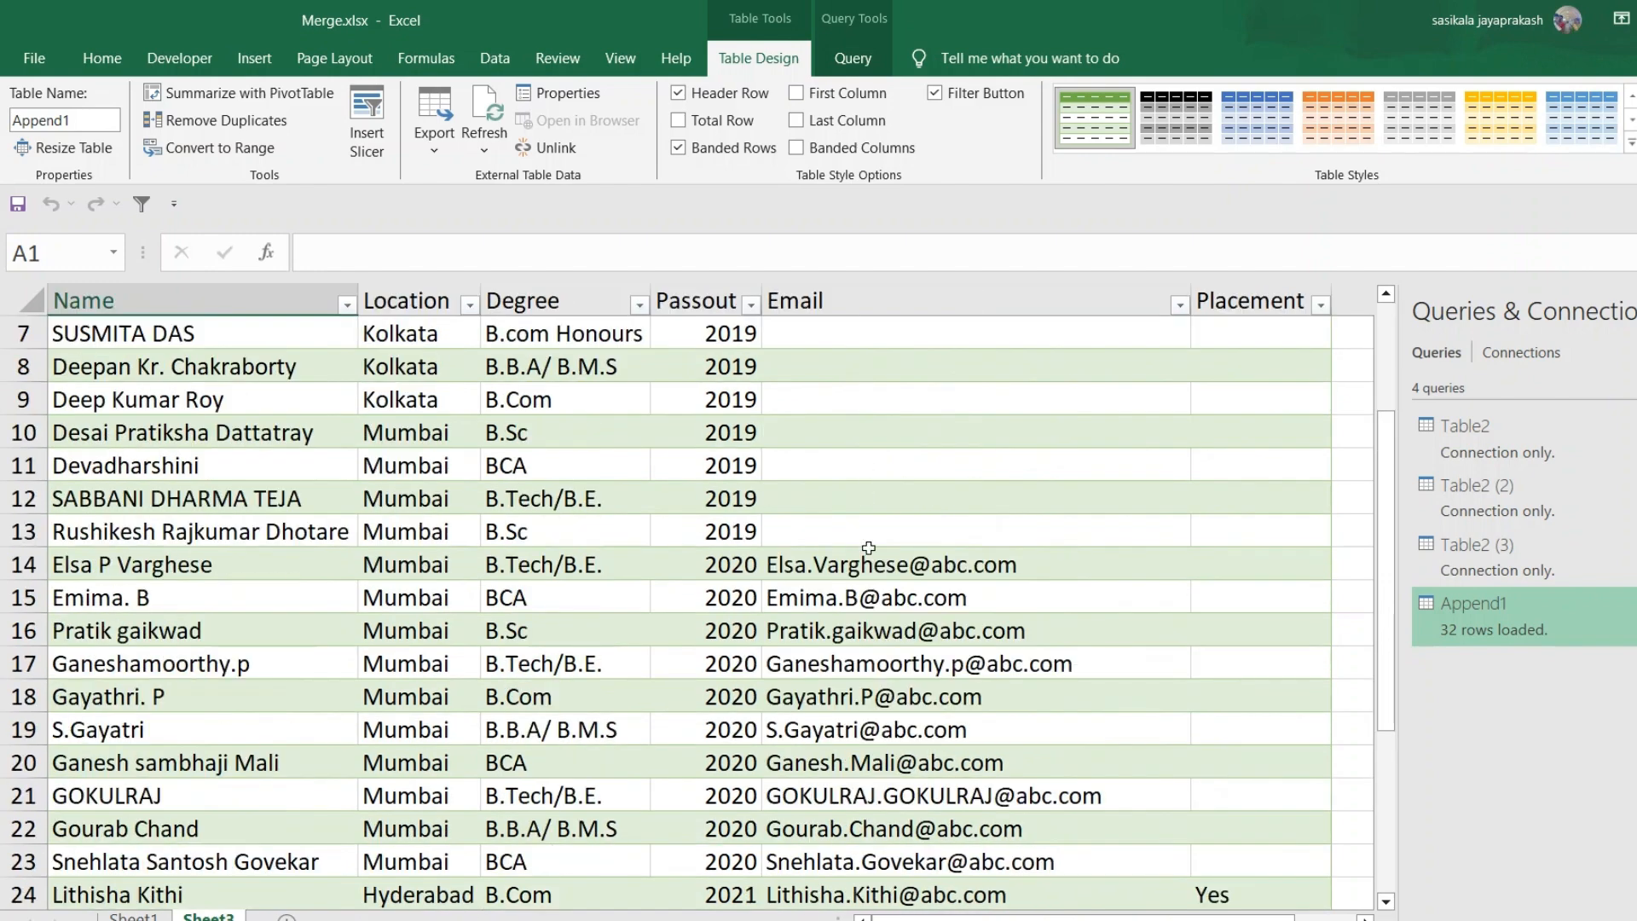
{"action": "scroll", "coordinate": [872, 694], "scroll_direction": "down", "scroll_amount": 2}
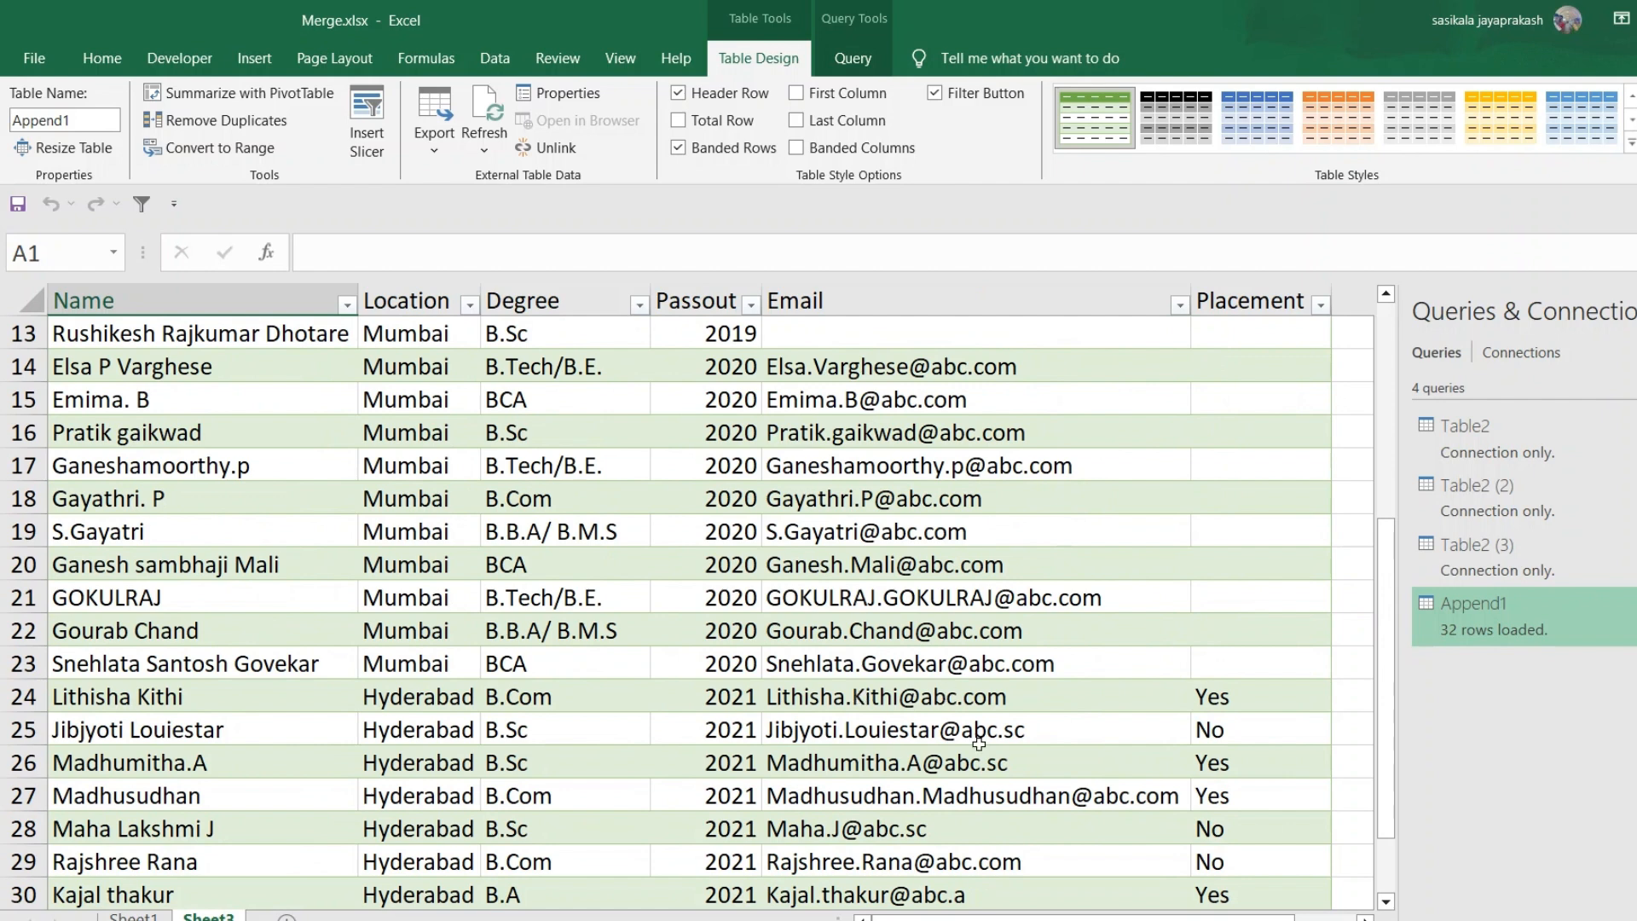
{"action": "scroll", "coordinate": [979, 743], "scroll_direction": "down", "scroll_amount": 2}
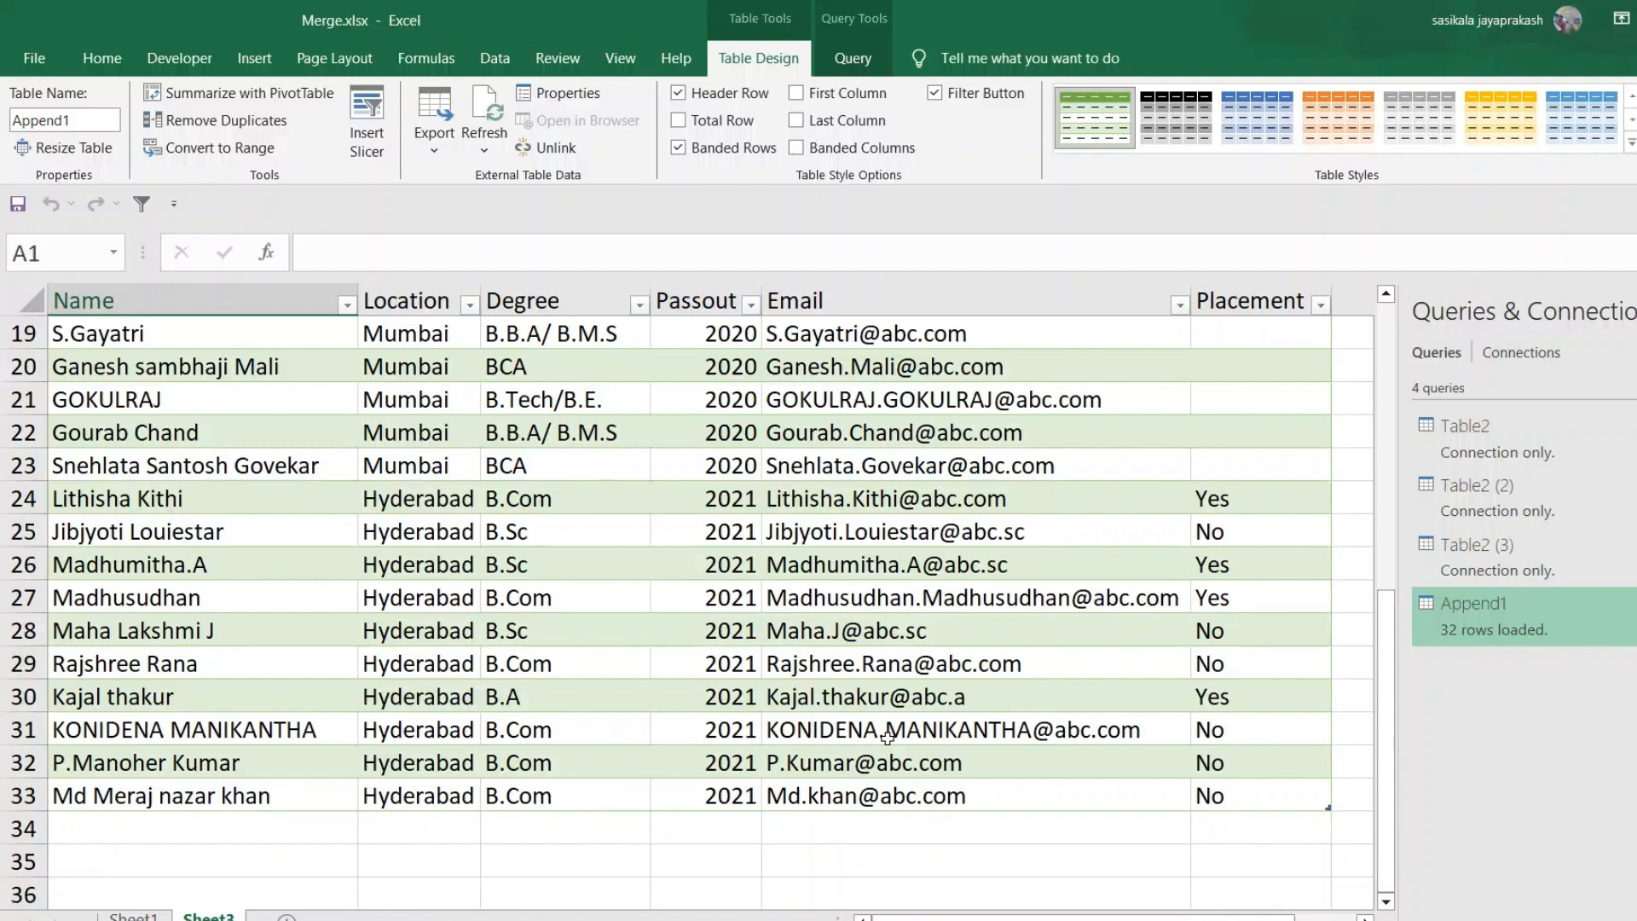
Switch to File2019.xlsx, add a new row with a student's name, Location Chennai, Degree Btech and Passout 2019, and save the workbook
{"action": "mouse_move", "coordinate": [667, 920]}
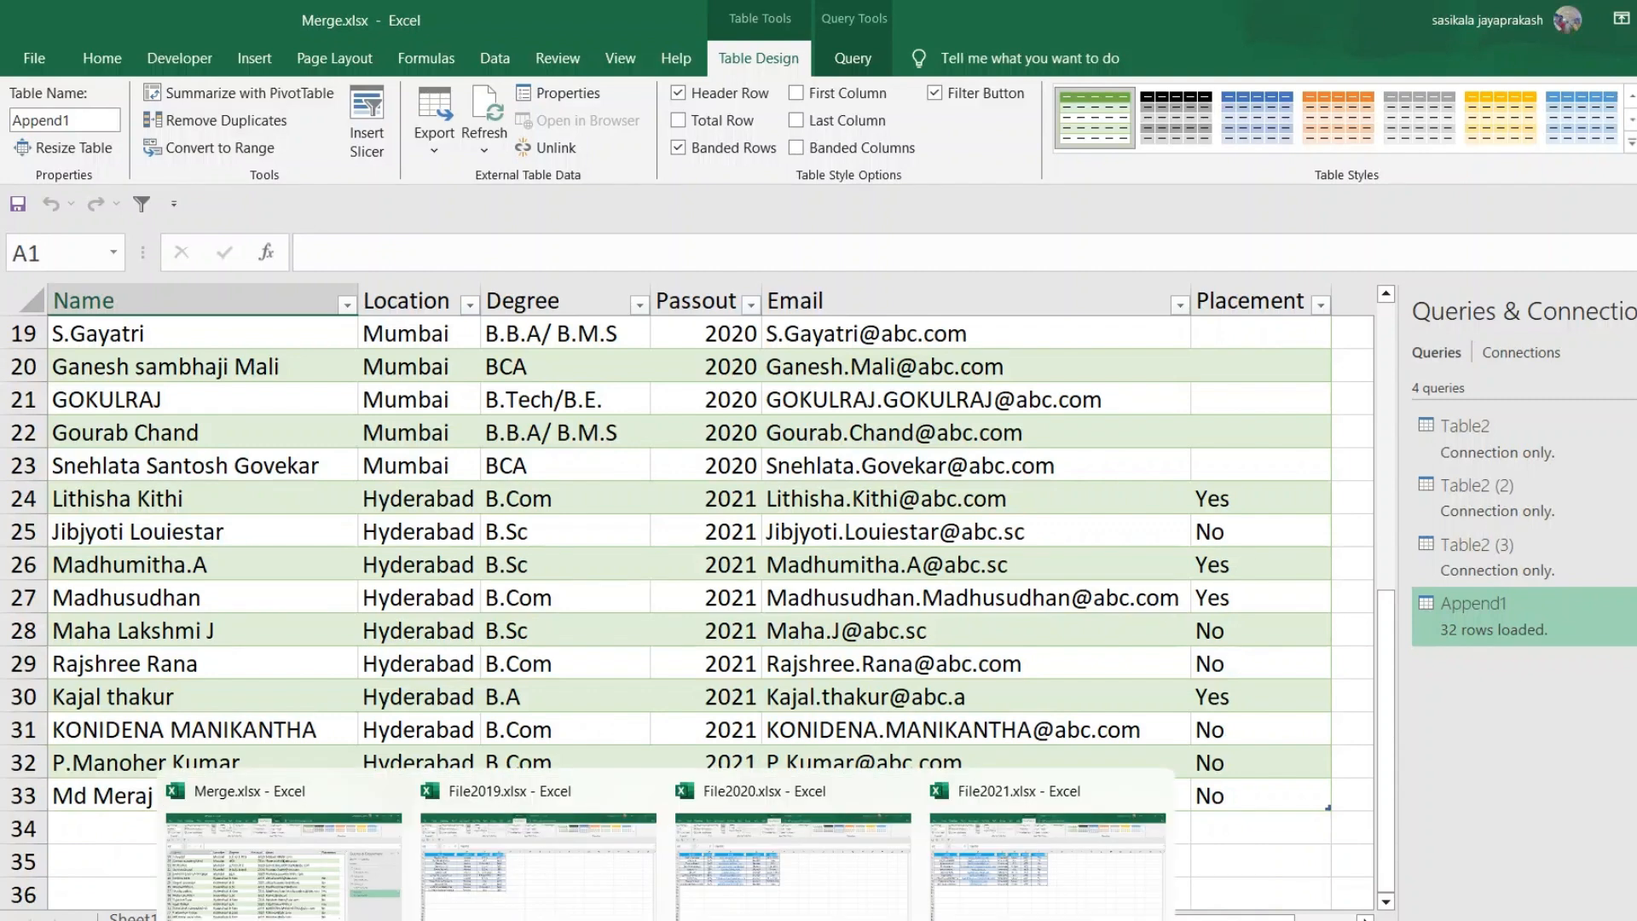
{"action": "left_click", "coordinate": [571, 887]}
{"action": "left_click", "coordinate": [166, 614]}
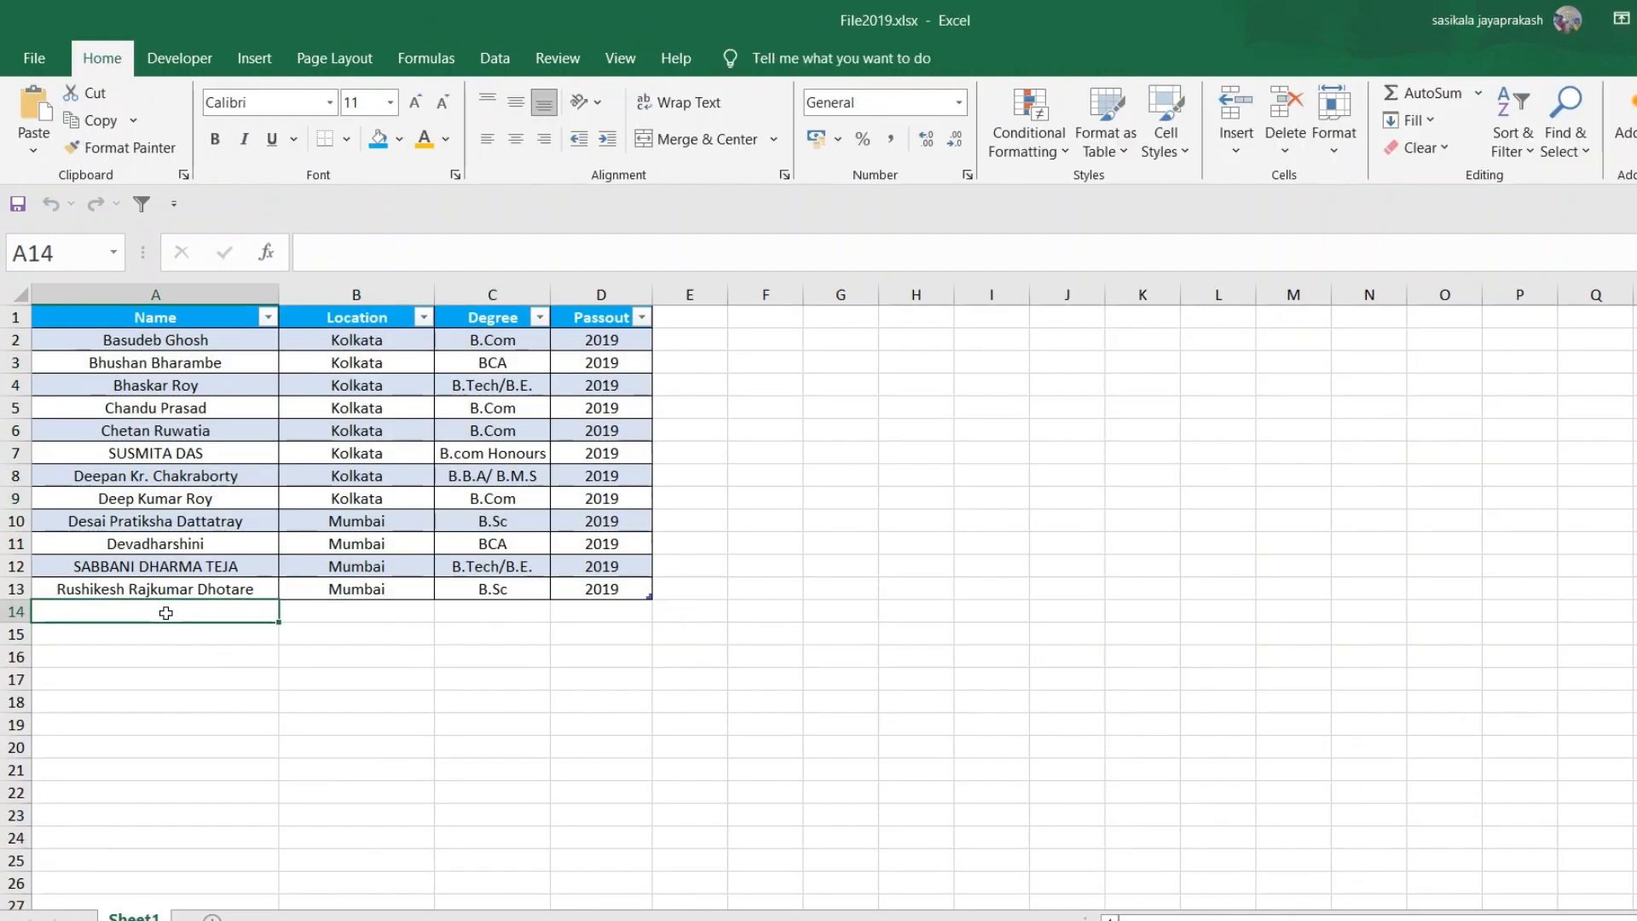
{"action": "type", "text": "JP"}
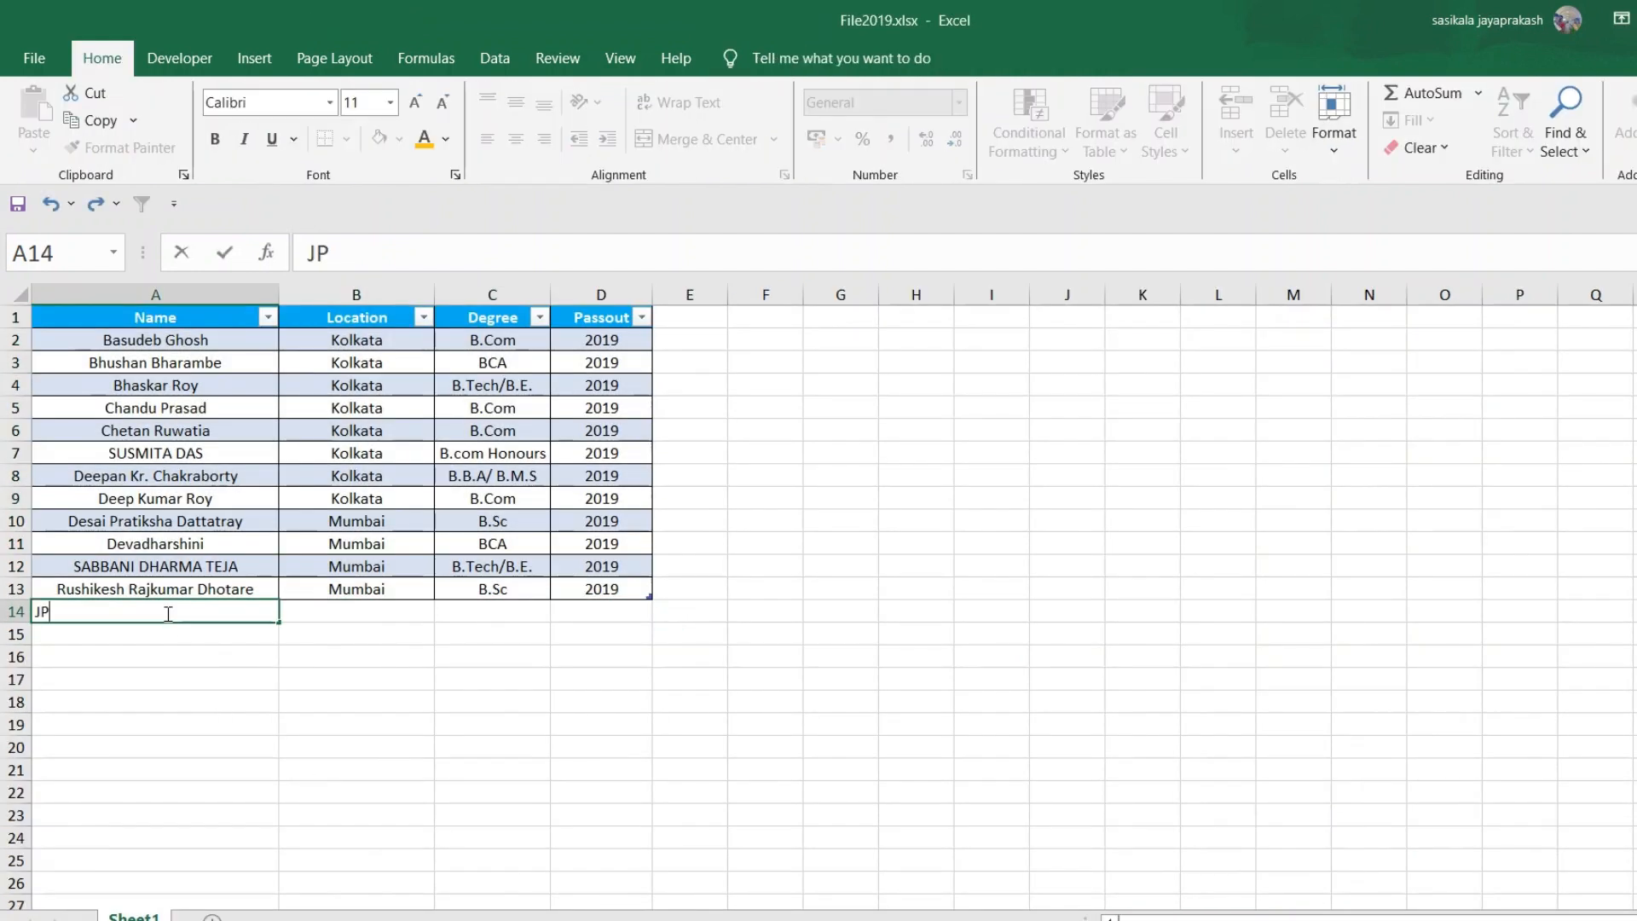
{"action": "key", "text": "Tab"}
{"action": "type", "text": "Chennai"}
{"action": "key", "text": "Tab"}
{"action": "type", "text": "Btech"}
{"action": "key", "text": "Tab"}
{"action": "type", "text": "2019"}
{"action": "key", "text": "Down"}
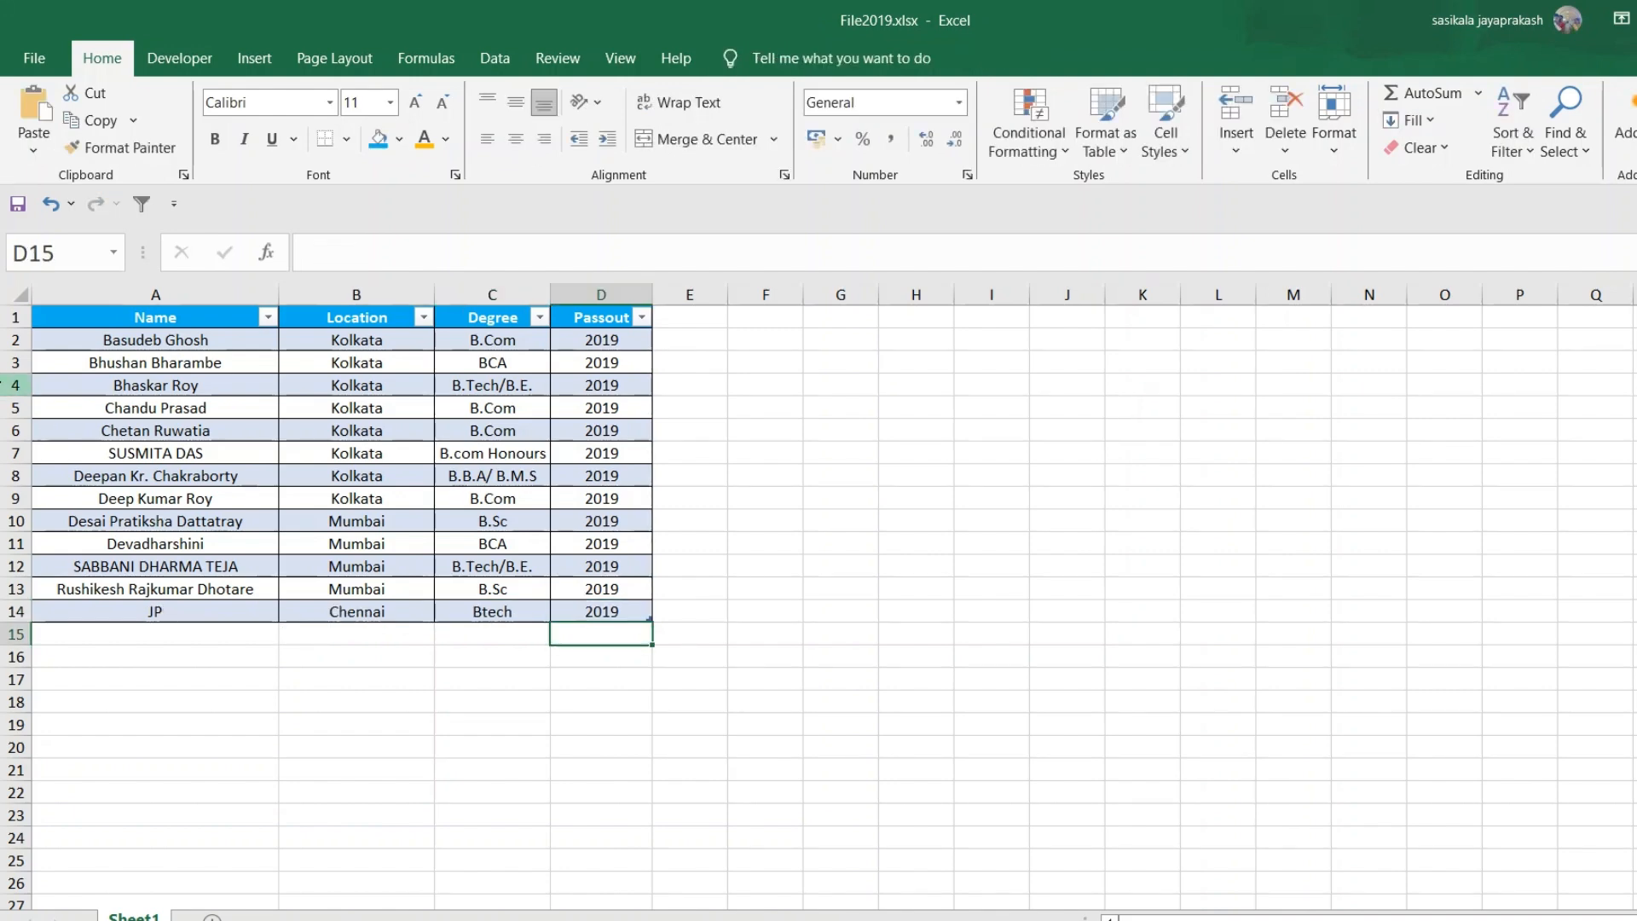
{"action": "left_click", "coordinate": [18, 205]}
{"action": "mouse_move", "coordinate": [515, 903]}
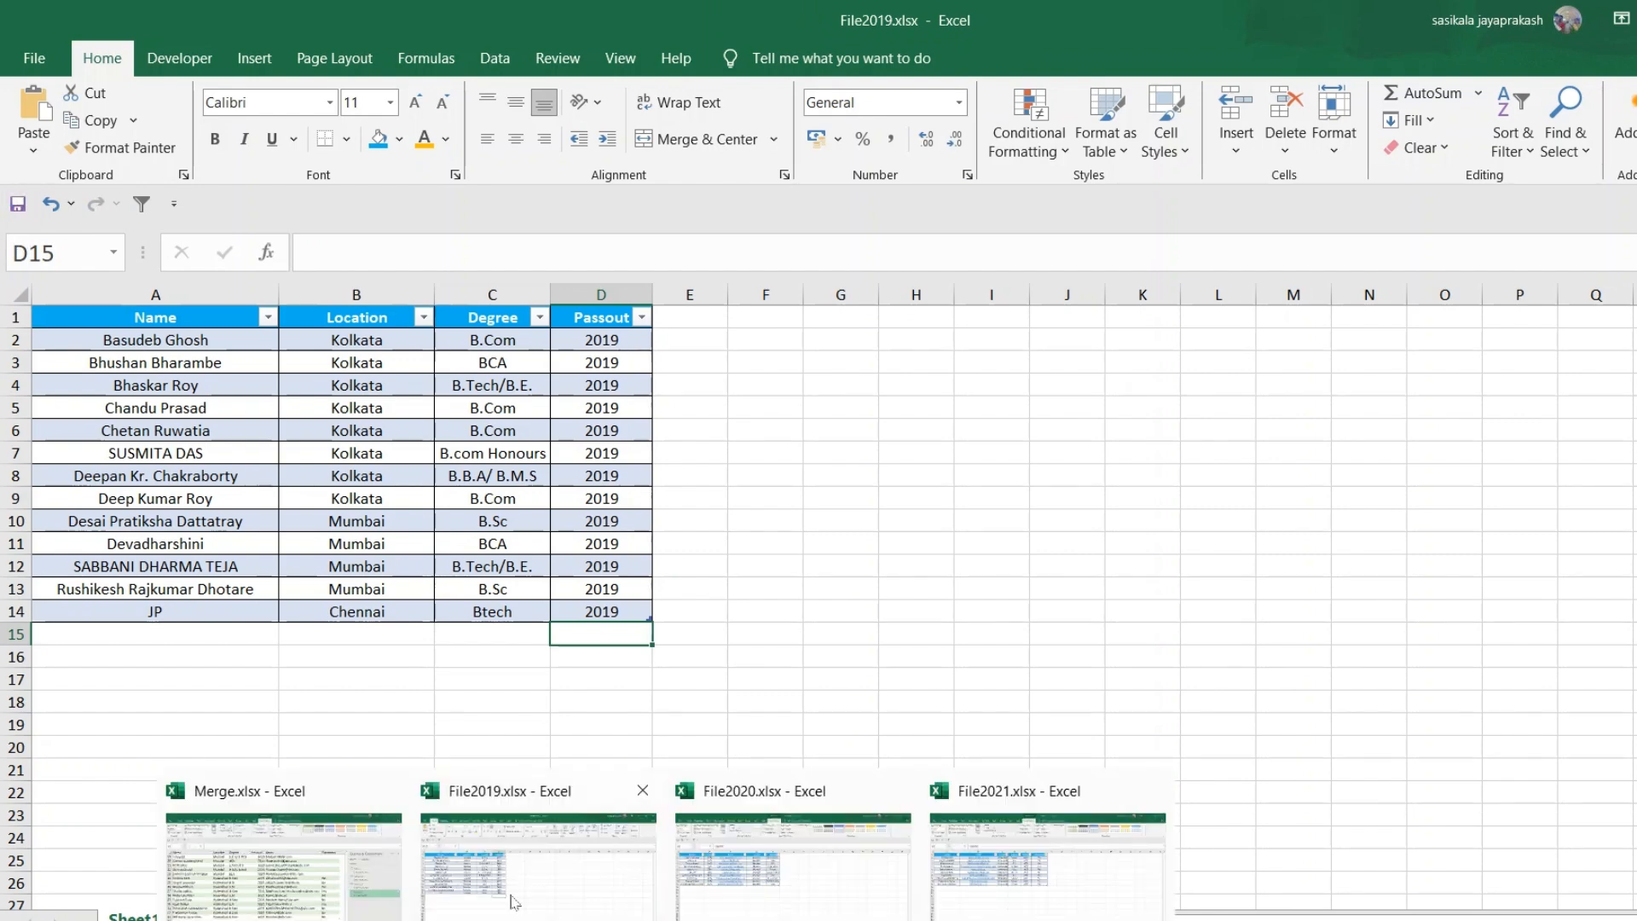
Return to Merge.xlsx, refresh the combined Append1 table, and locate the newly added Chennai row
{"action": "left_click", "coordinate": [297, 904]}
{"action": "left_click", "coordinate": [409, 599]}
{"action": "right_click", "coordinate": [413, 601]}
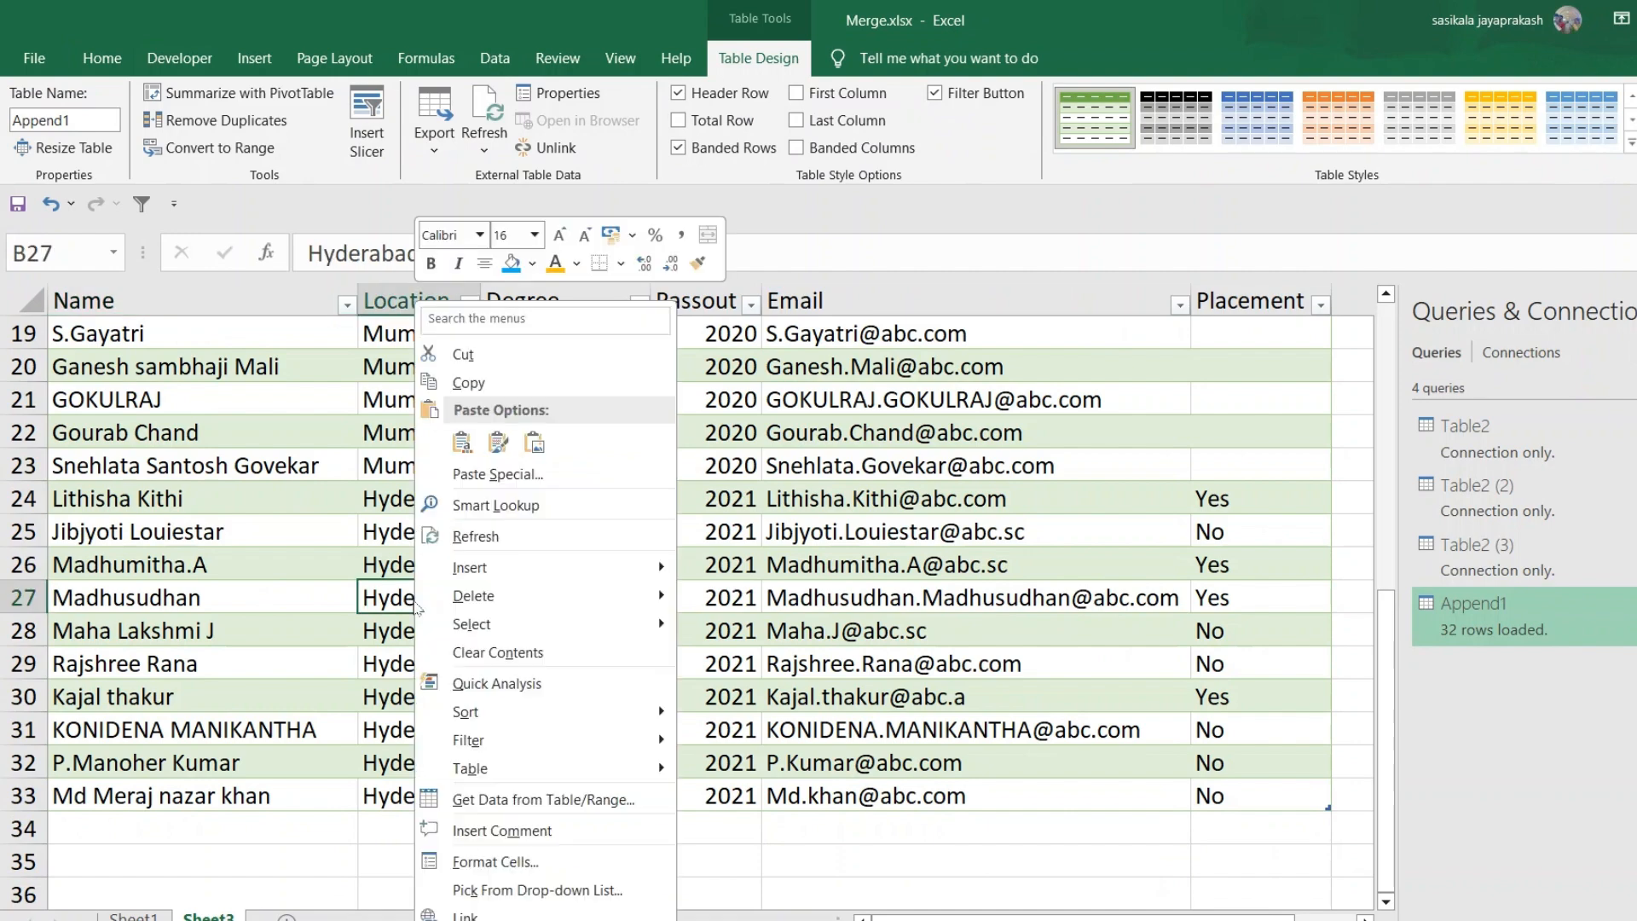
{"action": "left_click", "coordinate": [495, 536]}
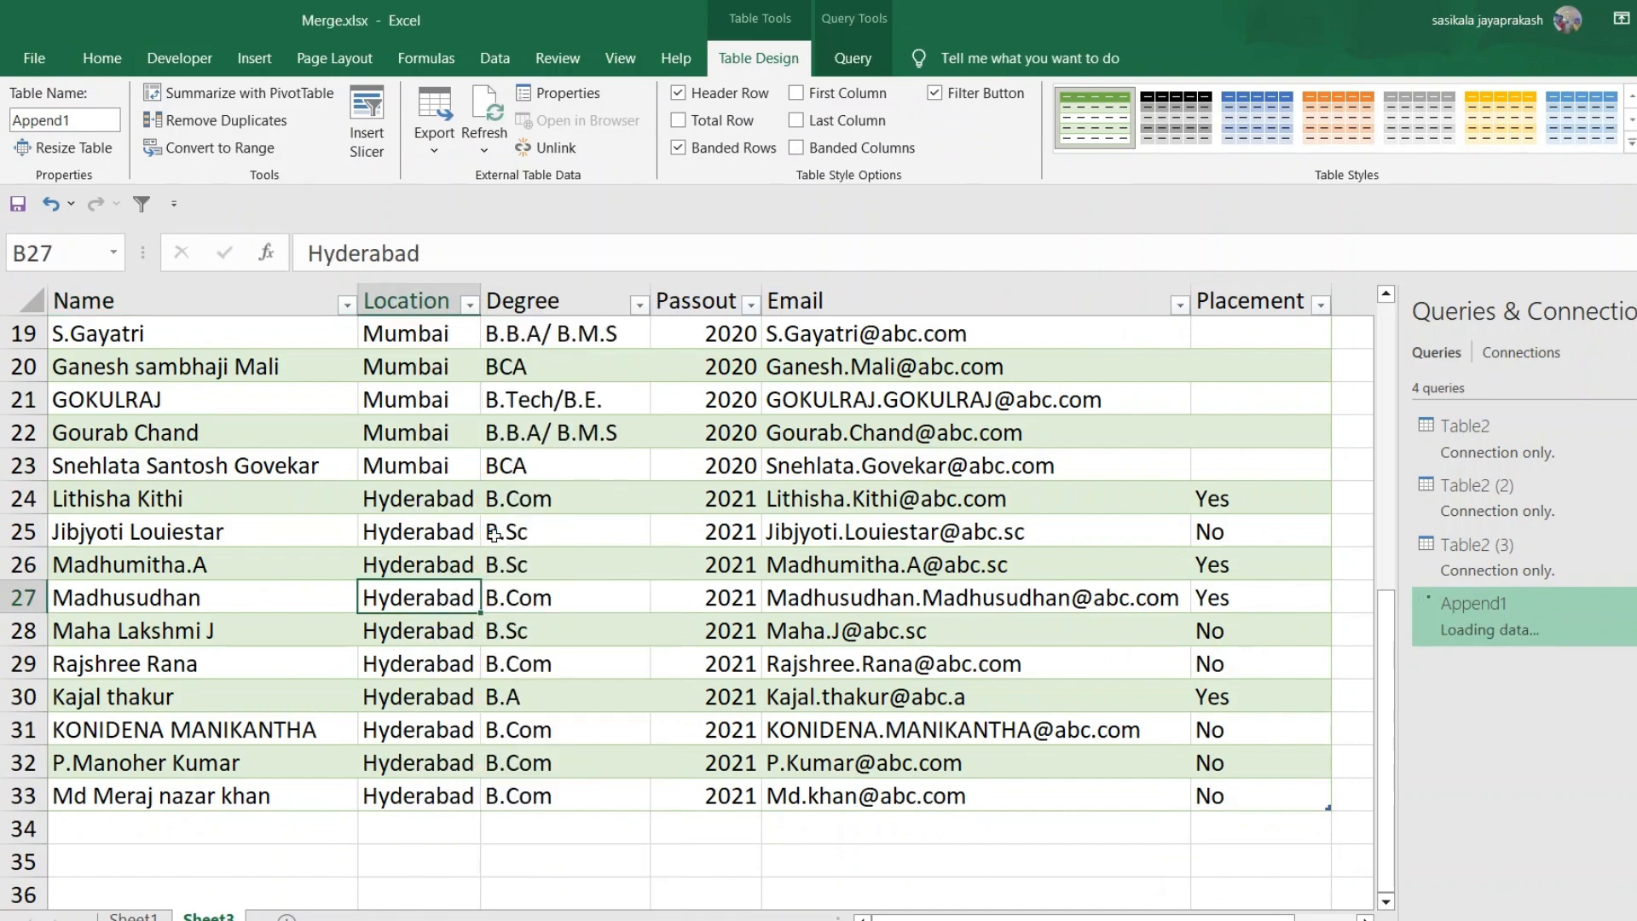
{"action": "scroll", "coordinate": [295, 653], "scroll_direction": "up", "scroll_amount": 3}
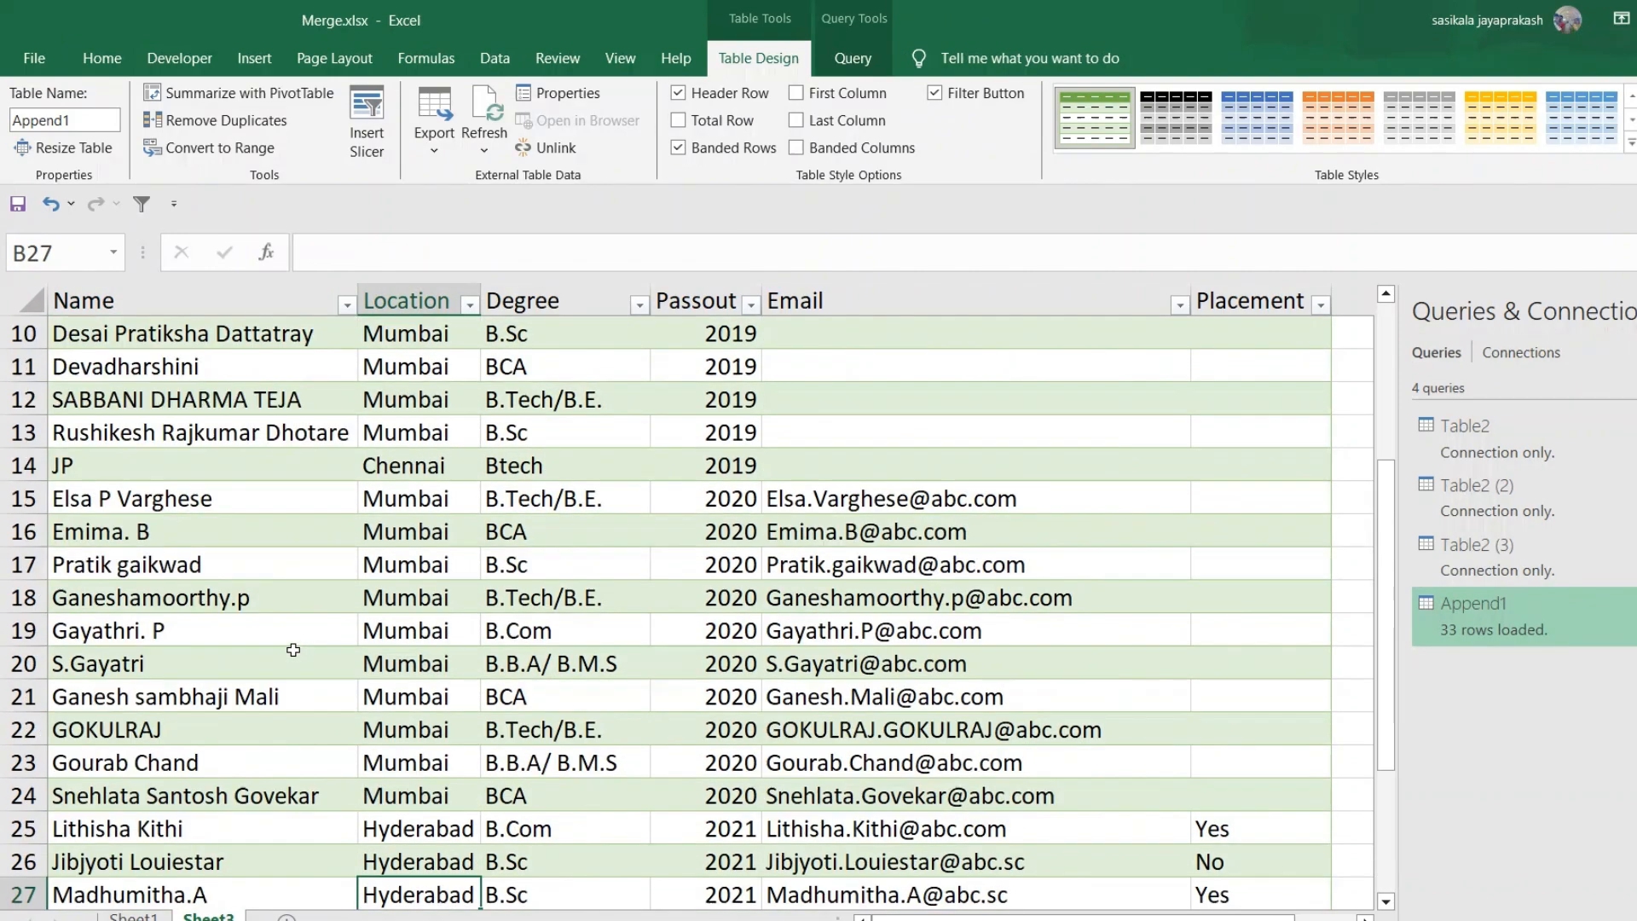
{"action": "left_click", "coordinate": [176, 471]}
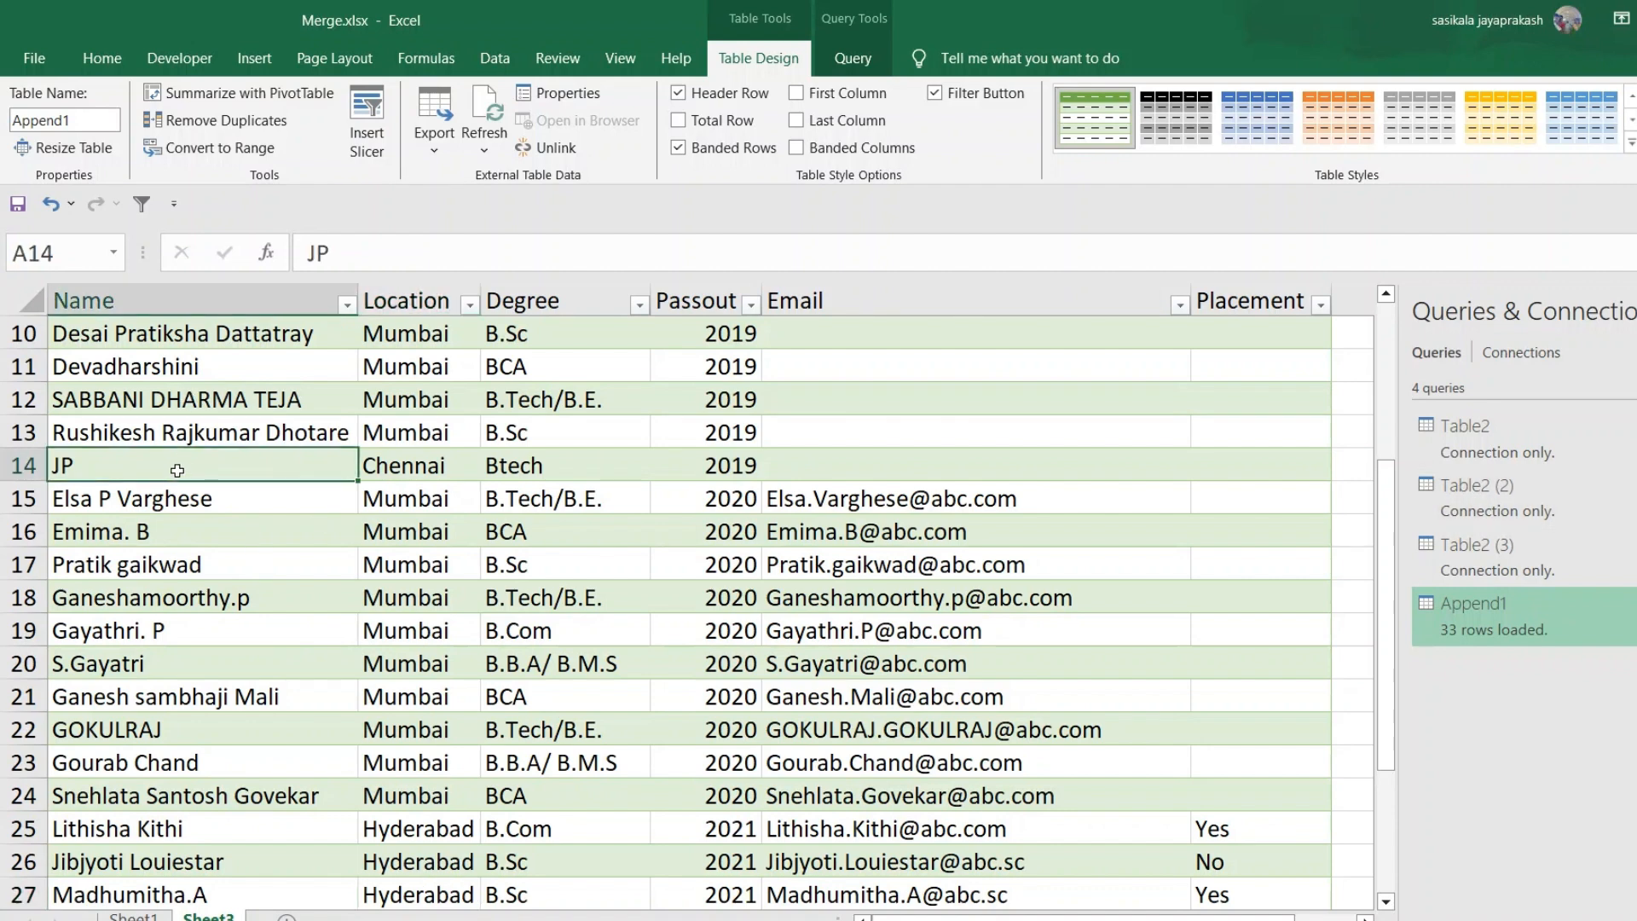